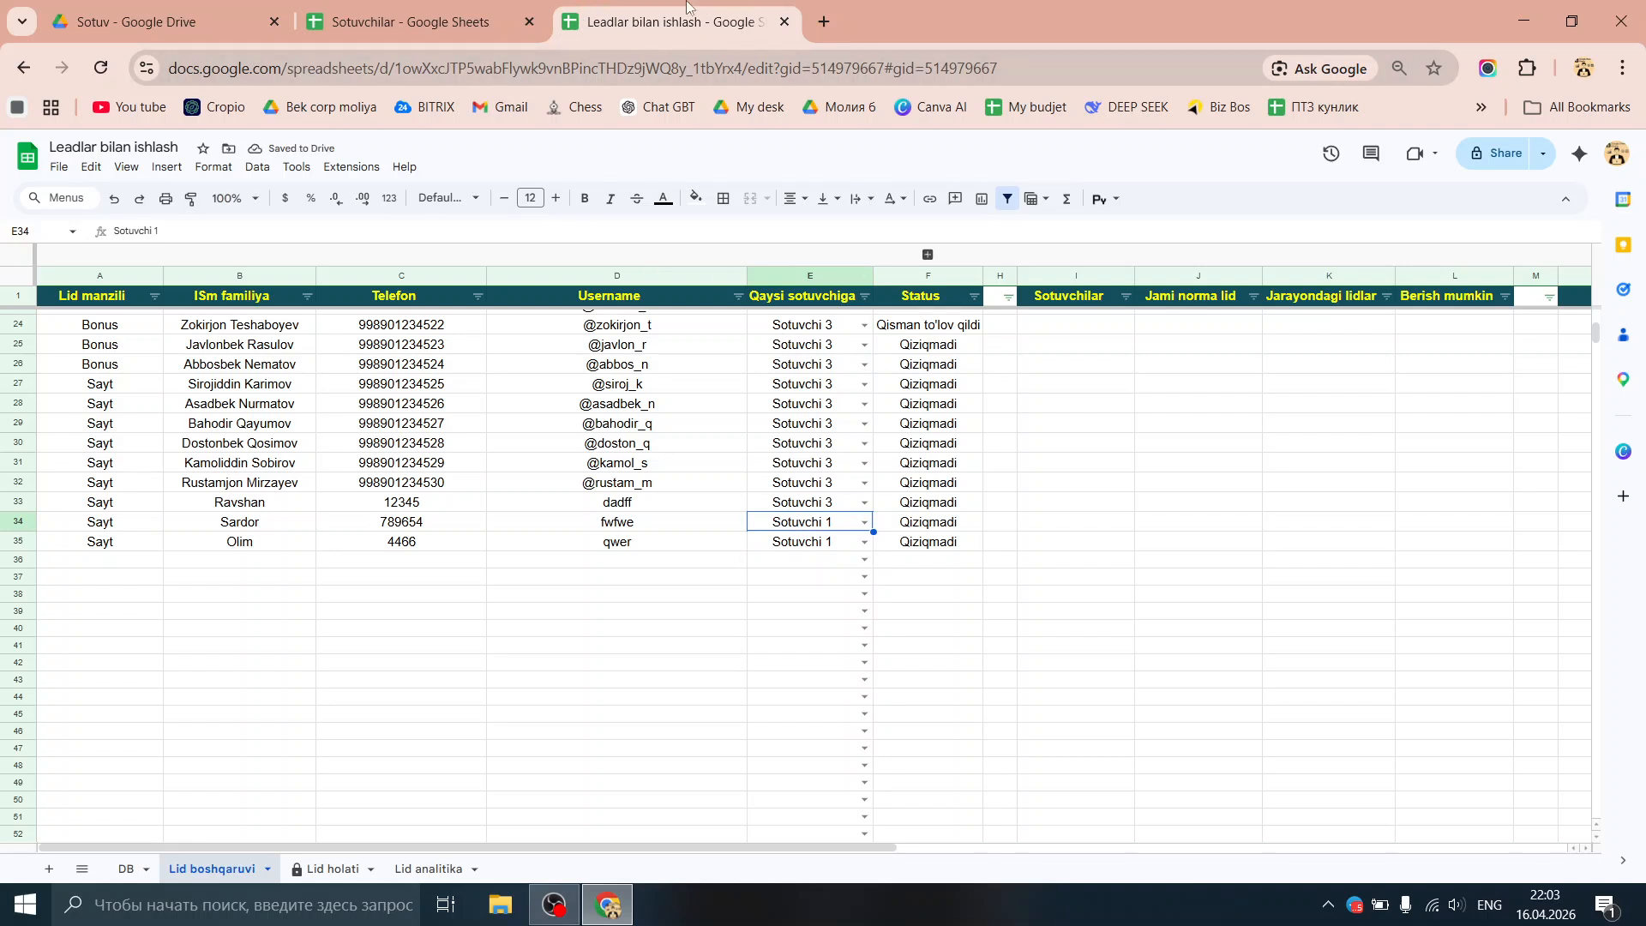
Step: Bring up the Sotuvchilar spreadsheet and quit Telegram from the system tray
left_click(497, 23)
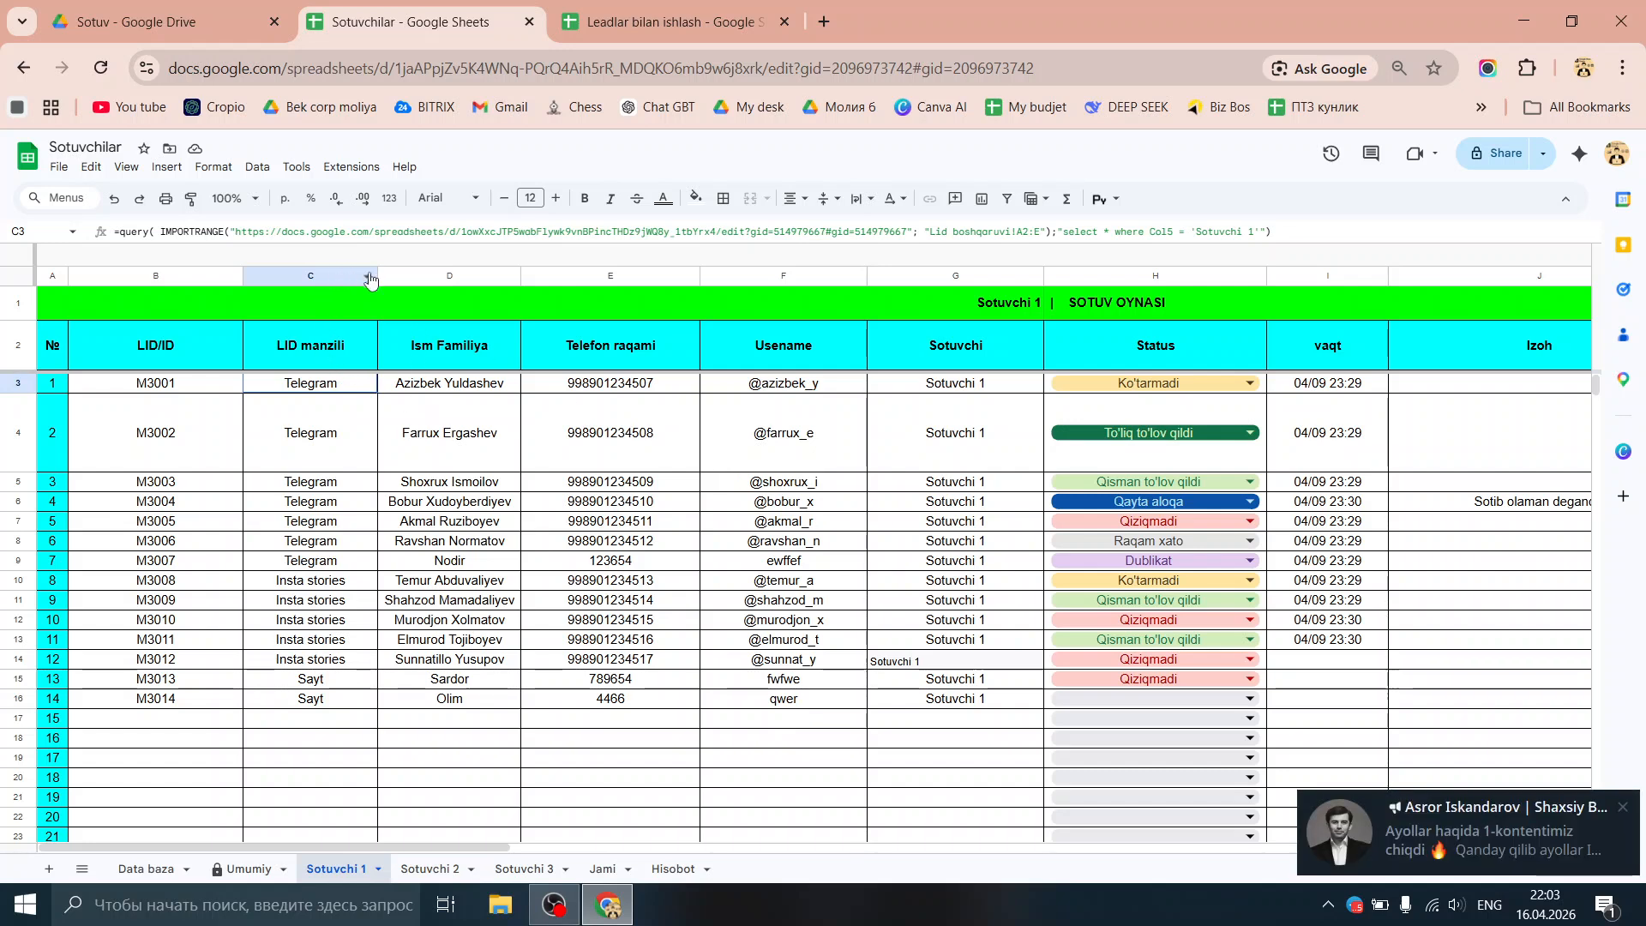
right_click(1354, 905)
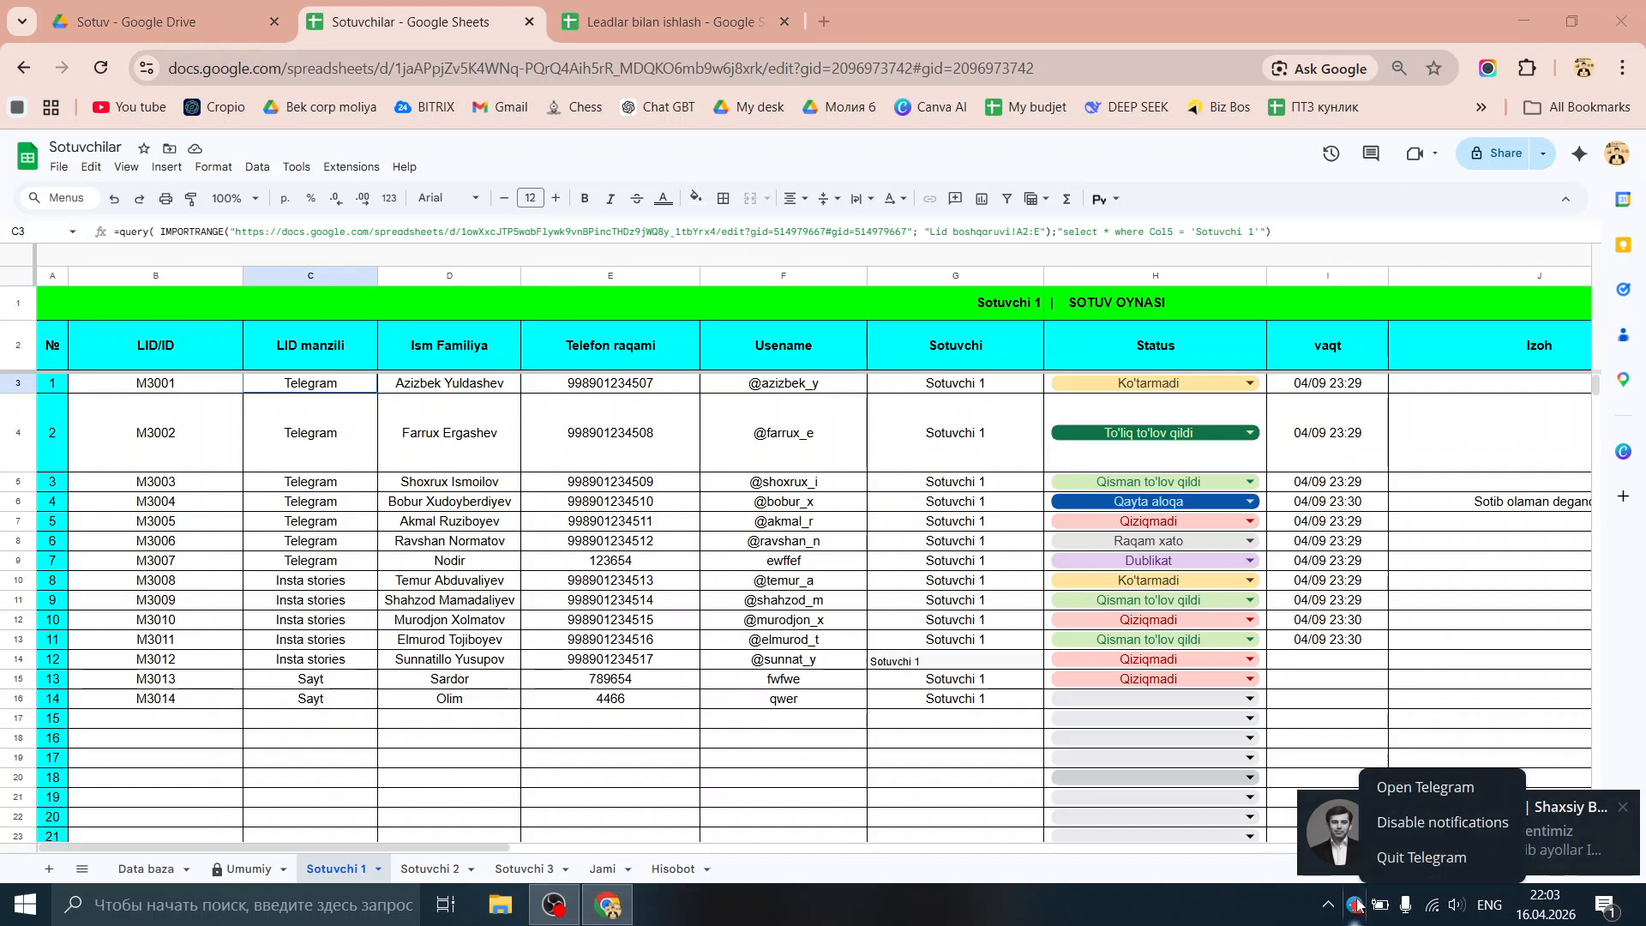
left_click(1420, 858)
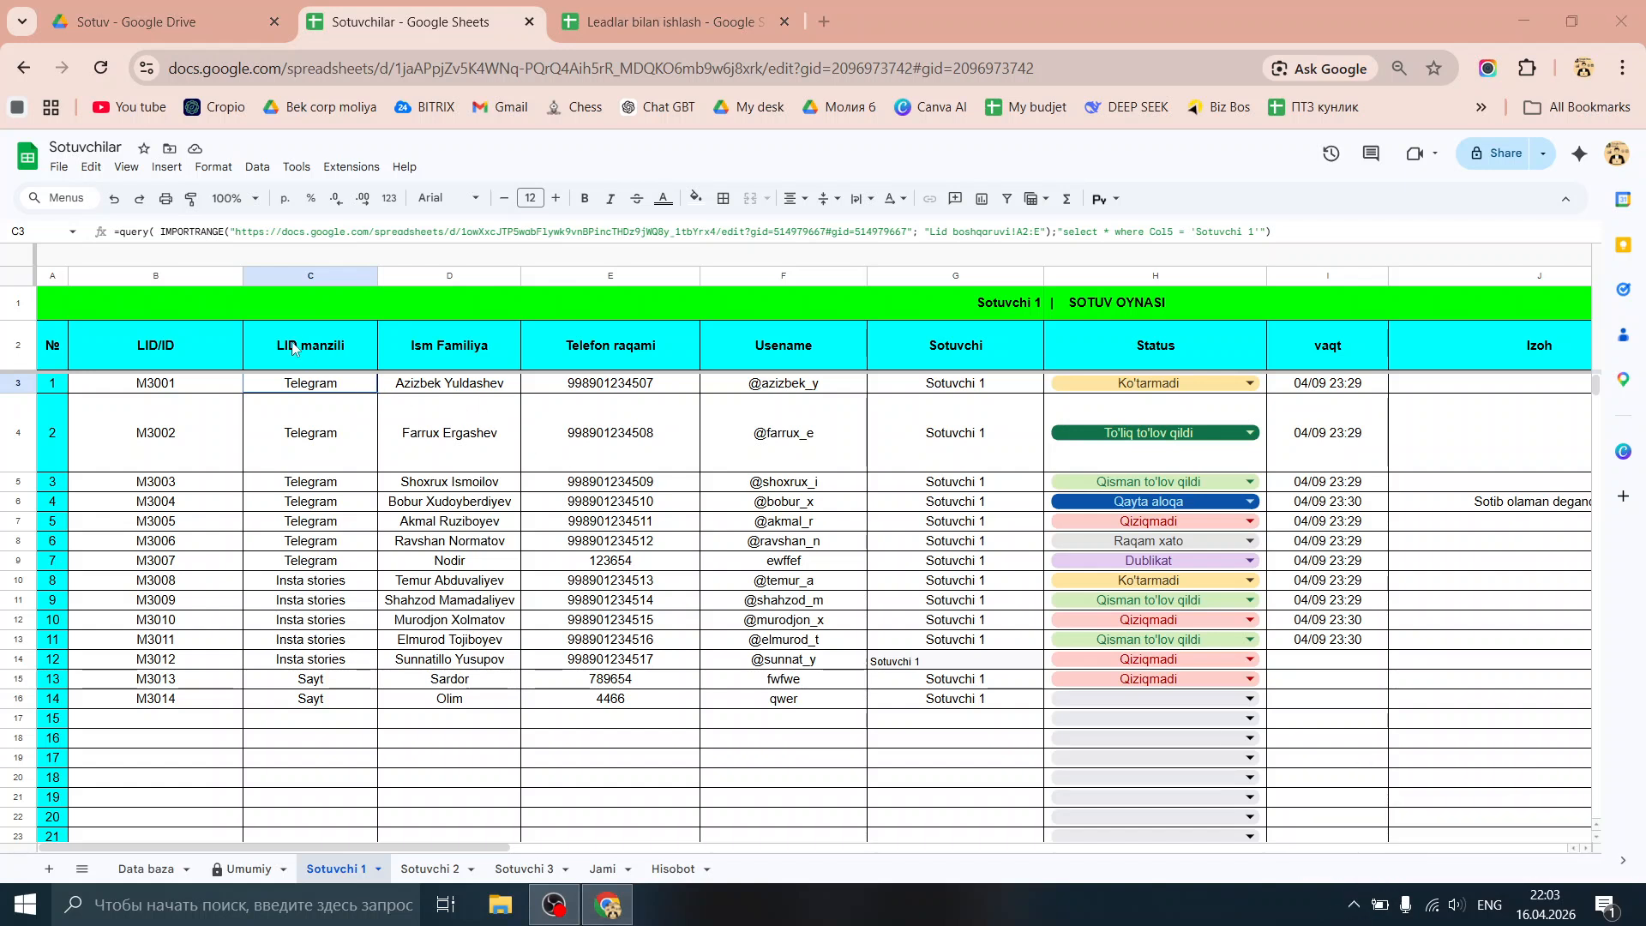
Step: Review the Ism Familiya, Telefon raqami, Usename and Sotuvchi headers, then select C3's QUERY formula
left_click(470, 368)
left_click(626, 352)
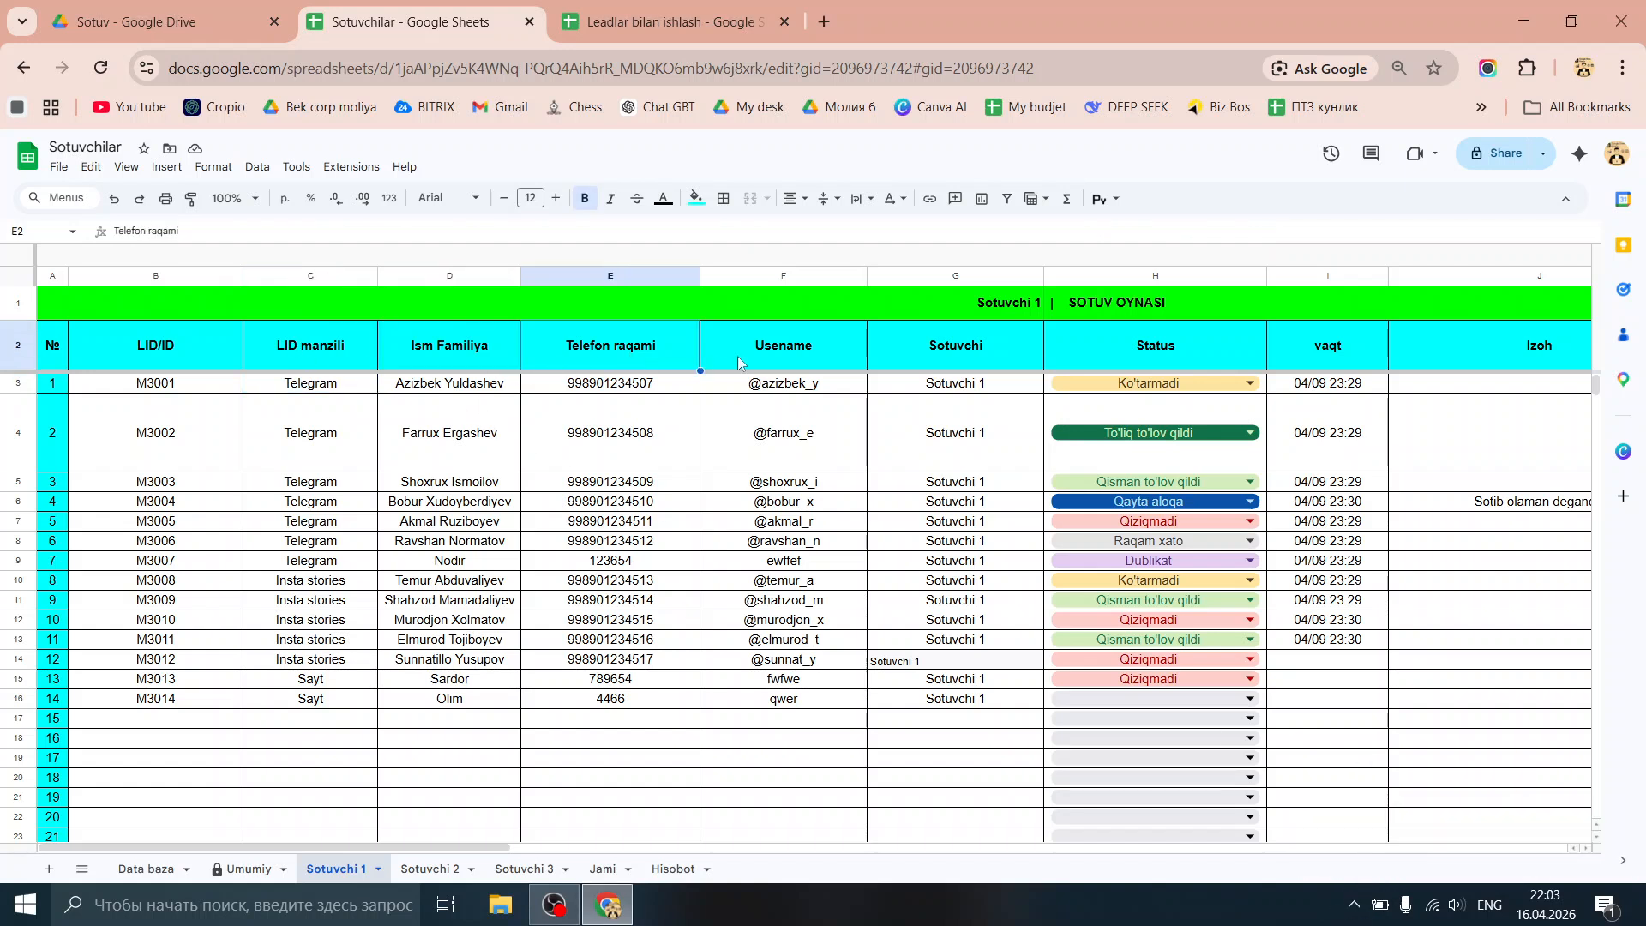
left_click(769, 348)
left_click(967, 351)
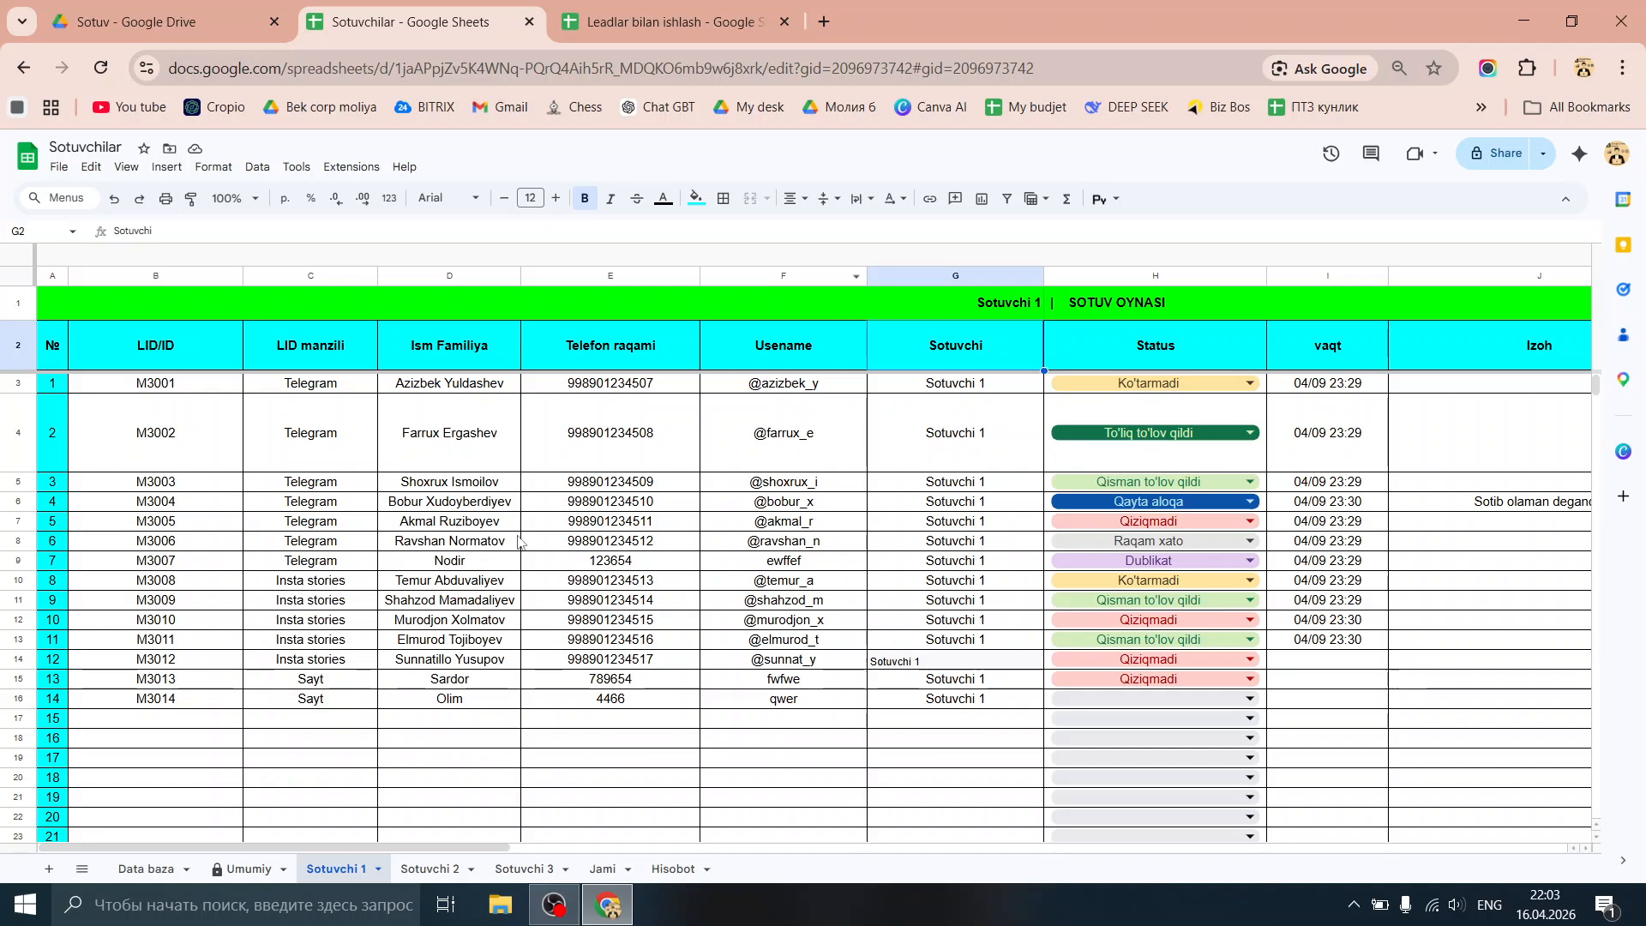
left_click(634, 18)
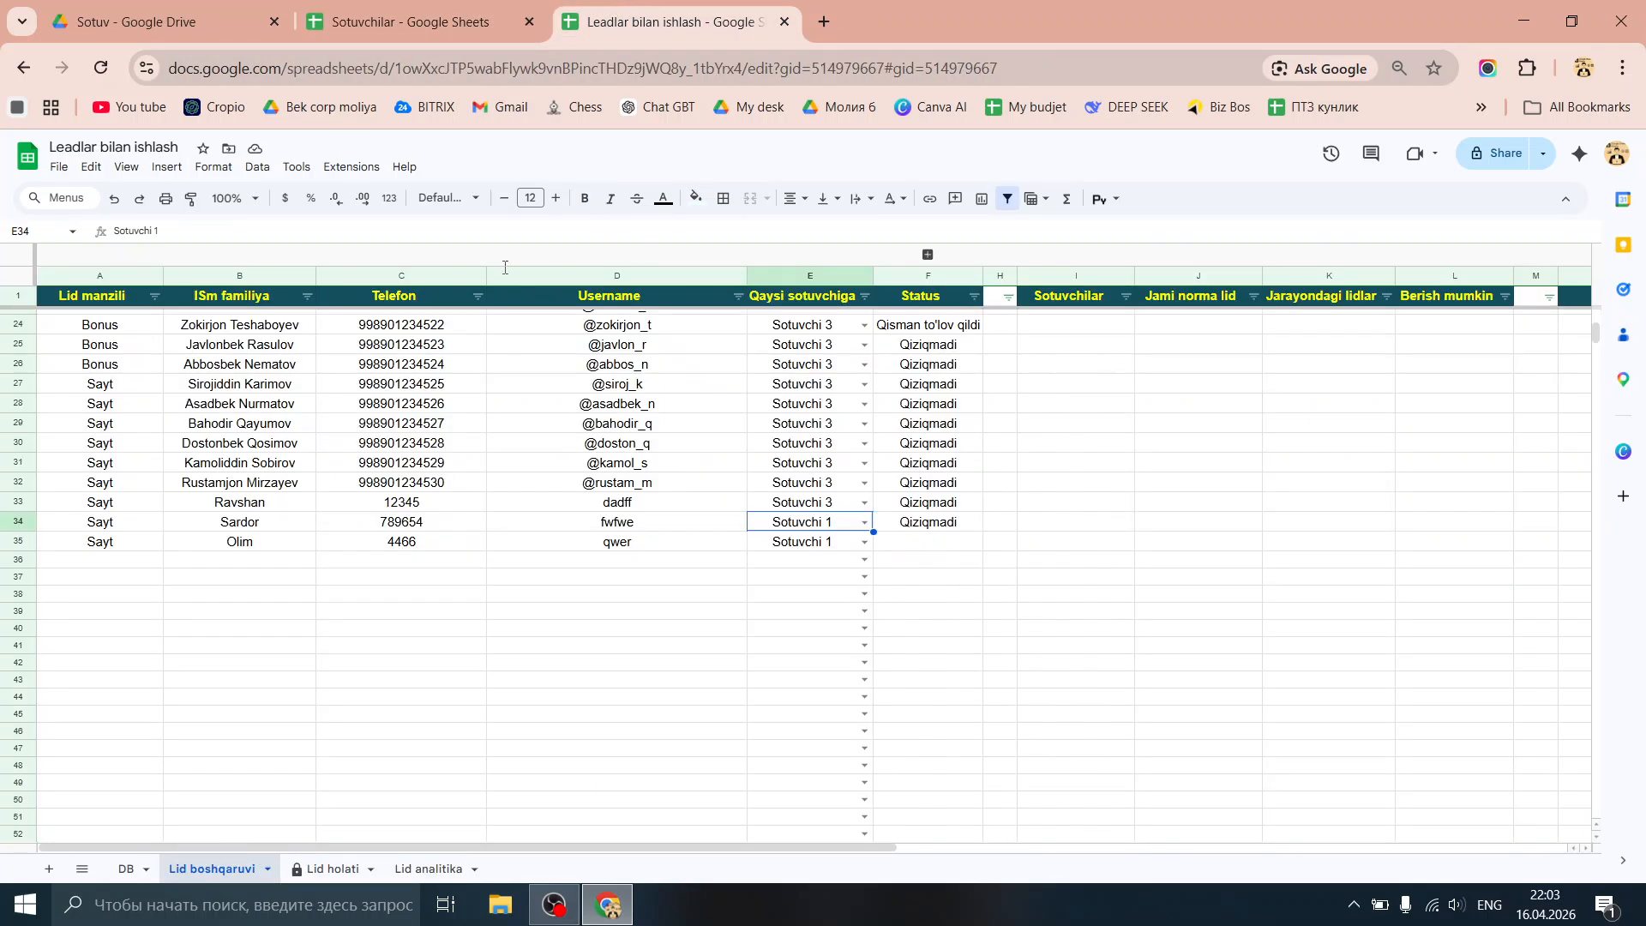
left_click(491, 10)
left_click(287, 390)
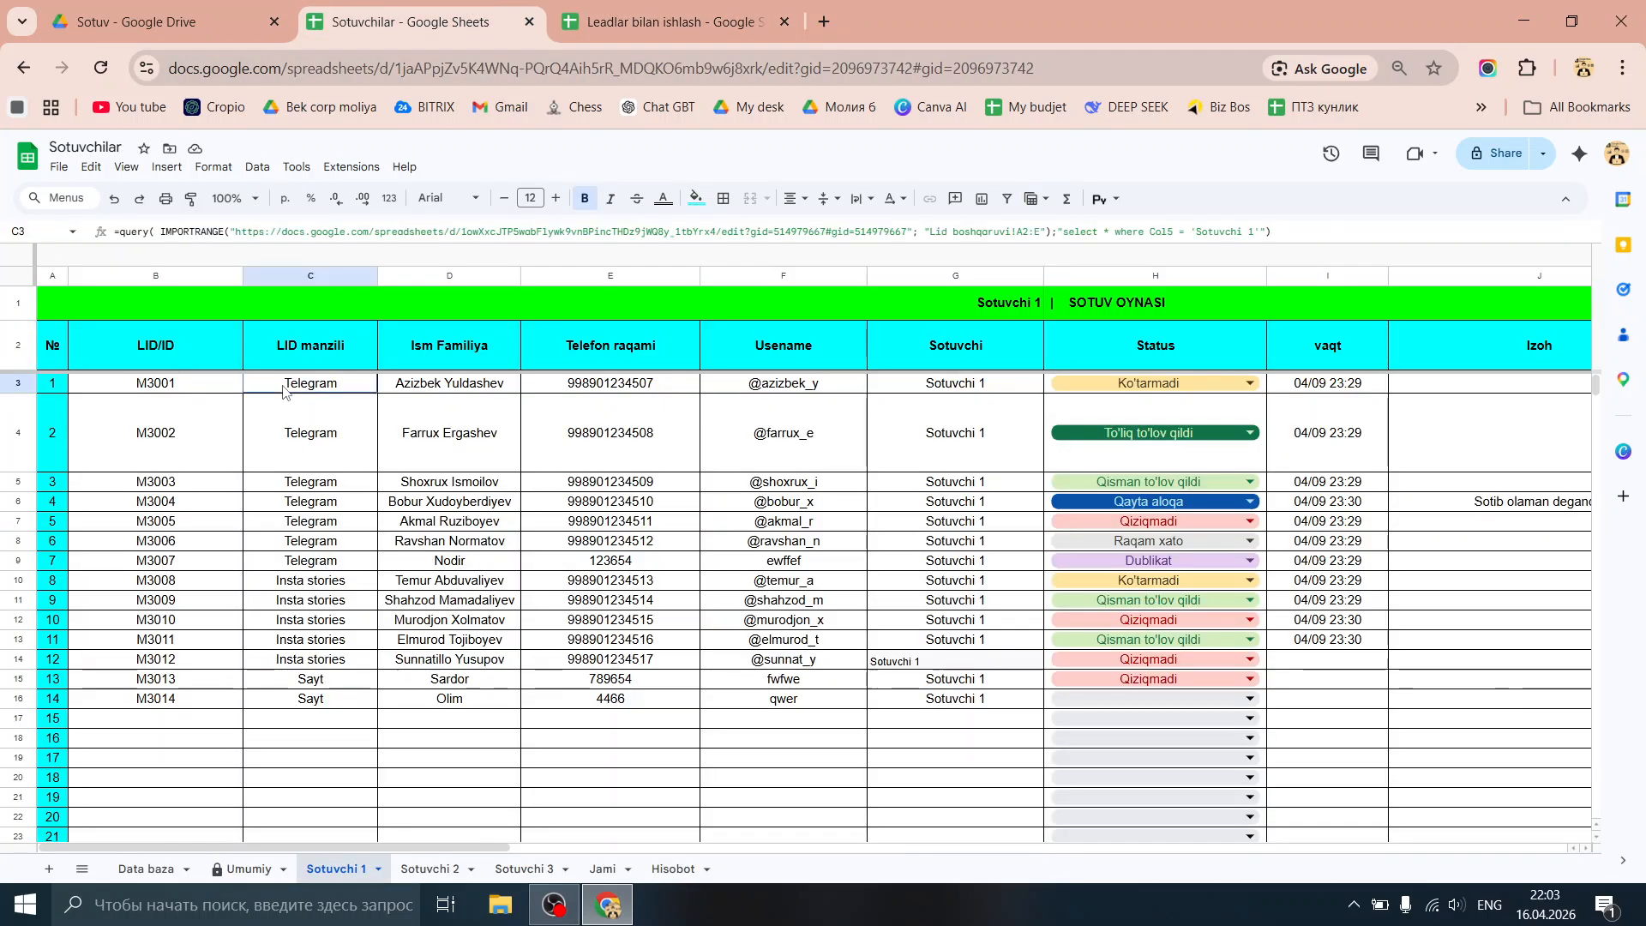
Step: Replace C3's QUERY formula with a new IMPORTRANGE function
key("Delete")
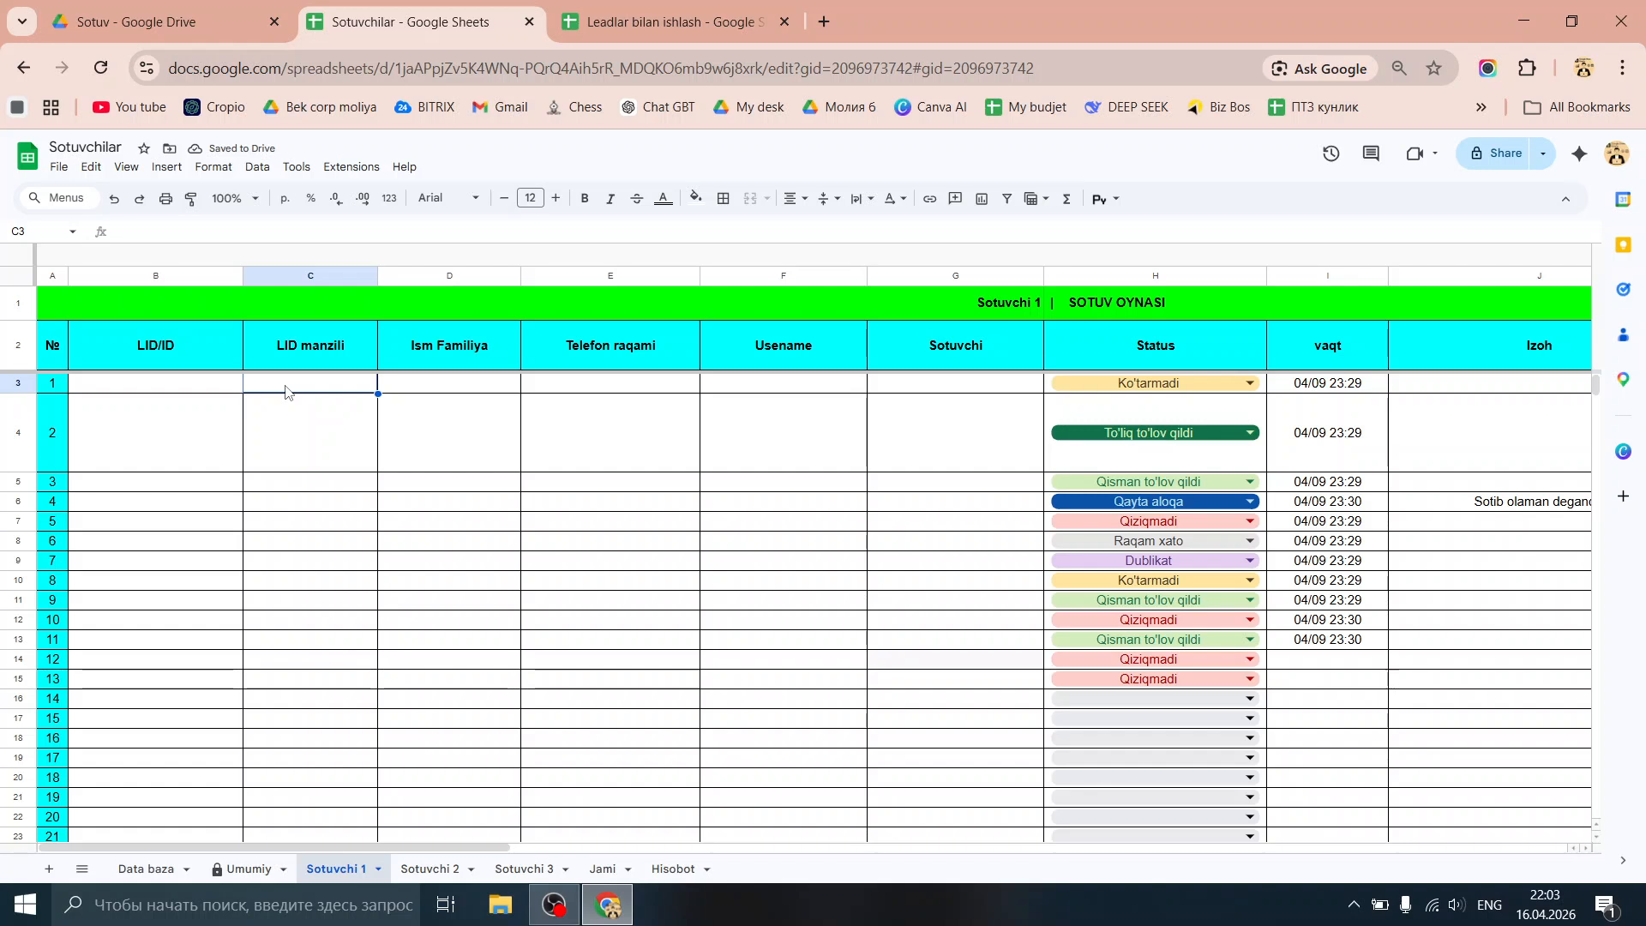
type("=")
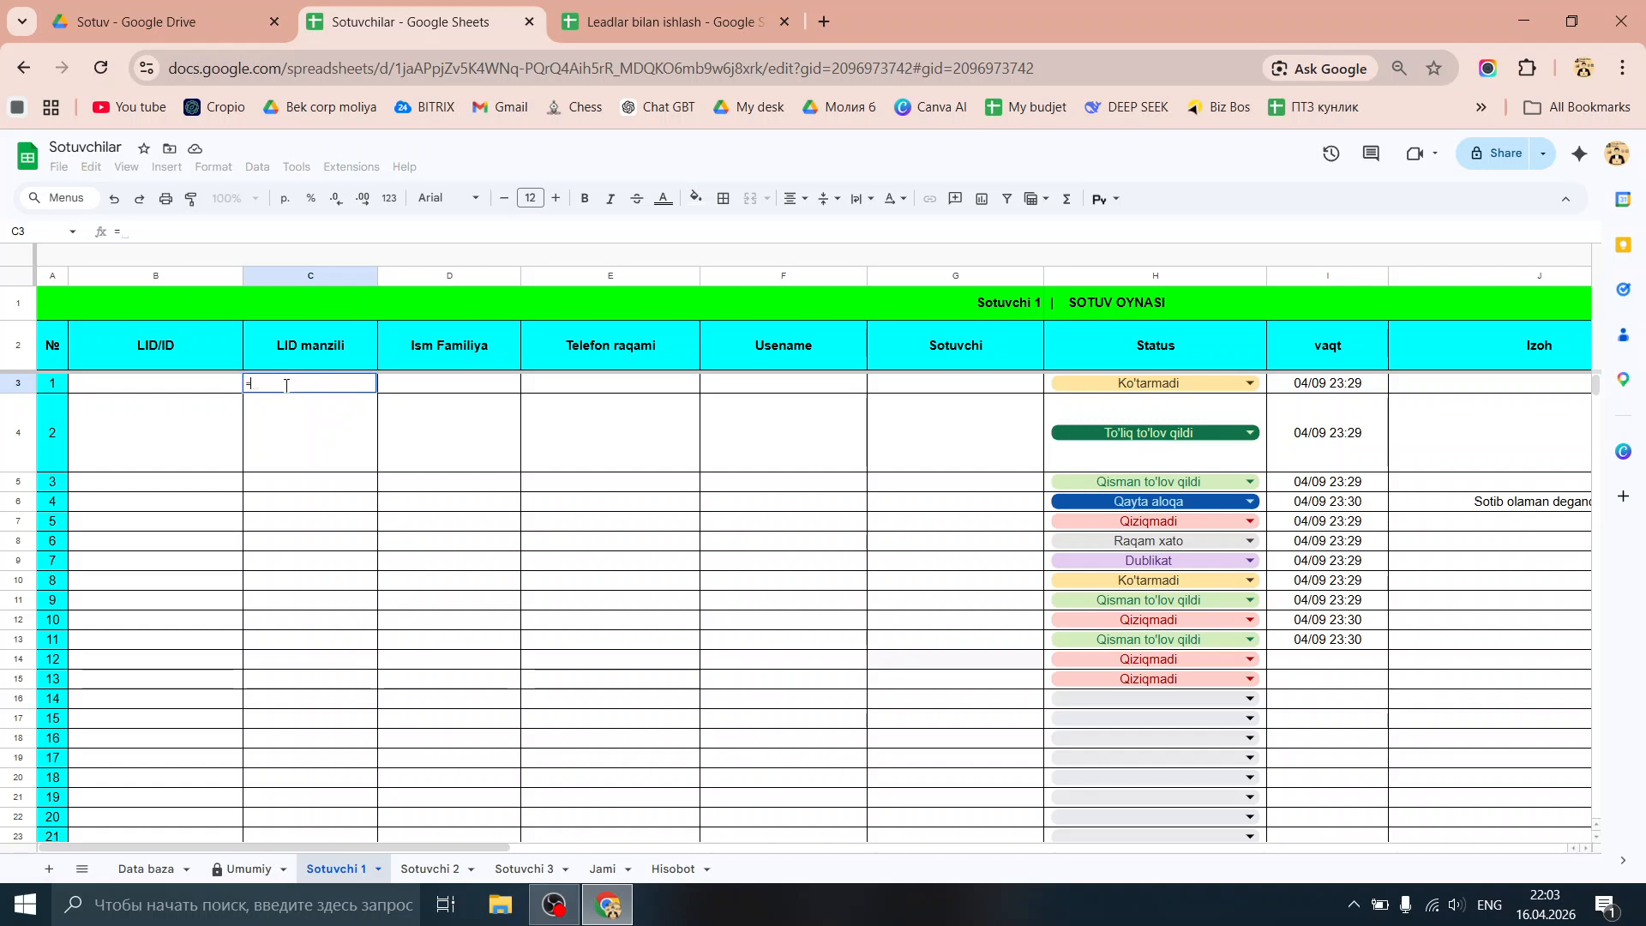
type("im")
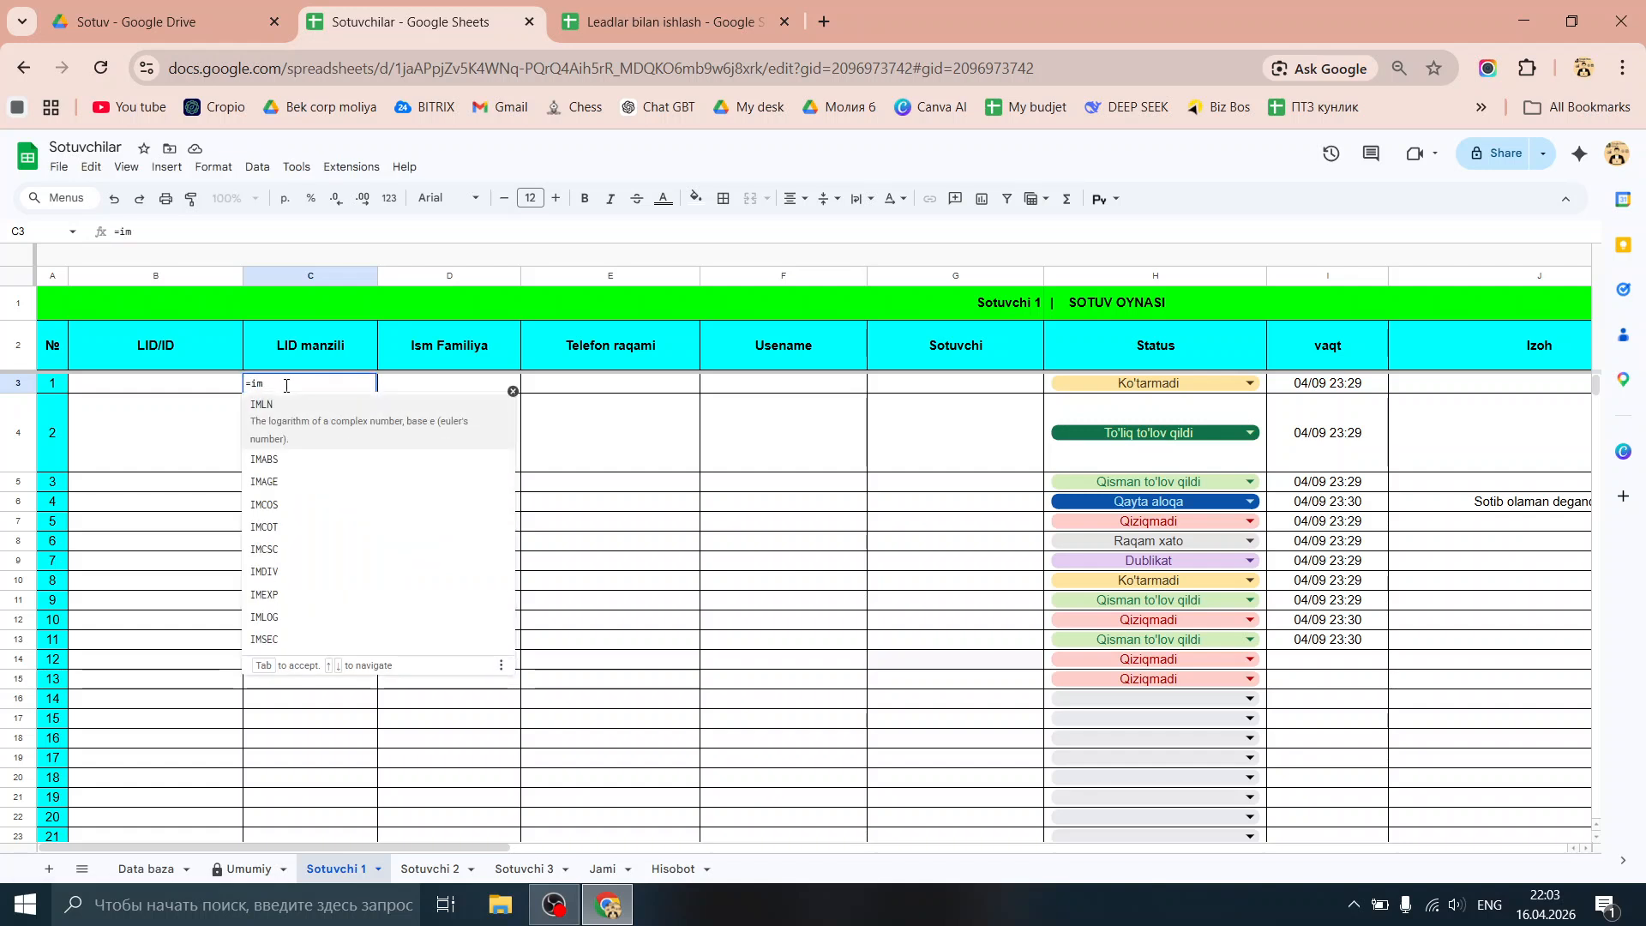
type("po")
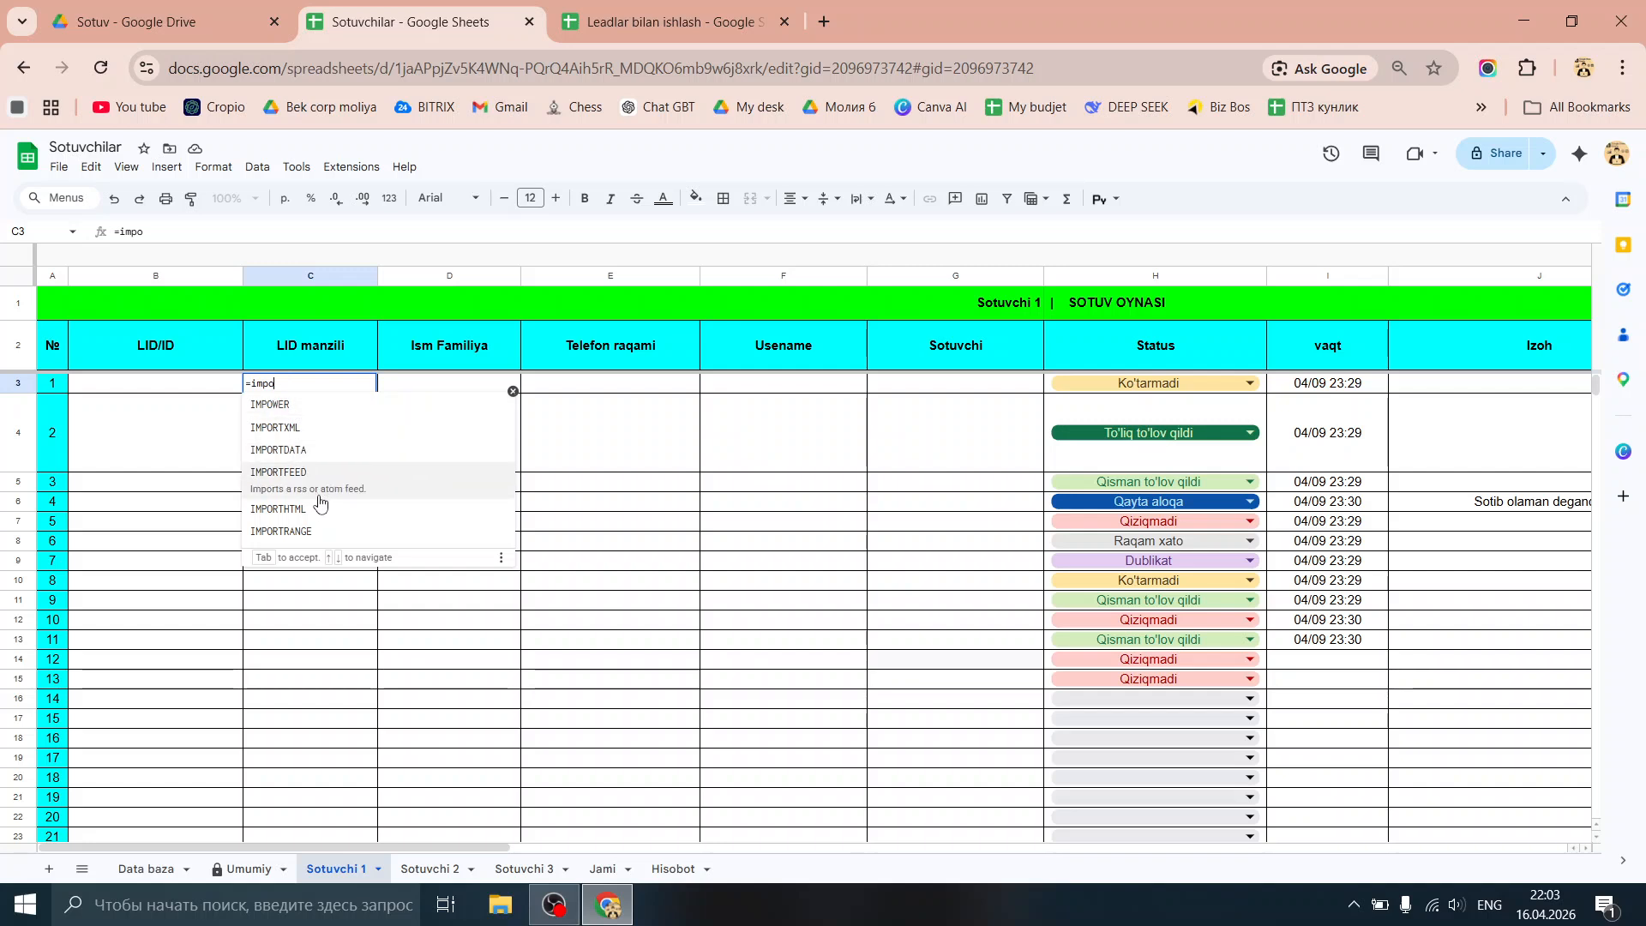
left_click(318, 509)
key("Return")
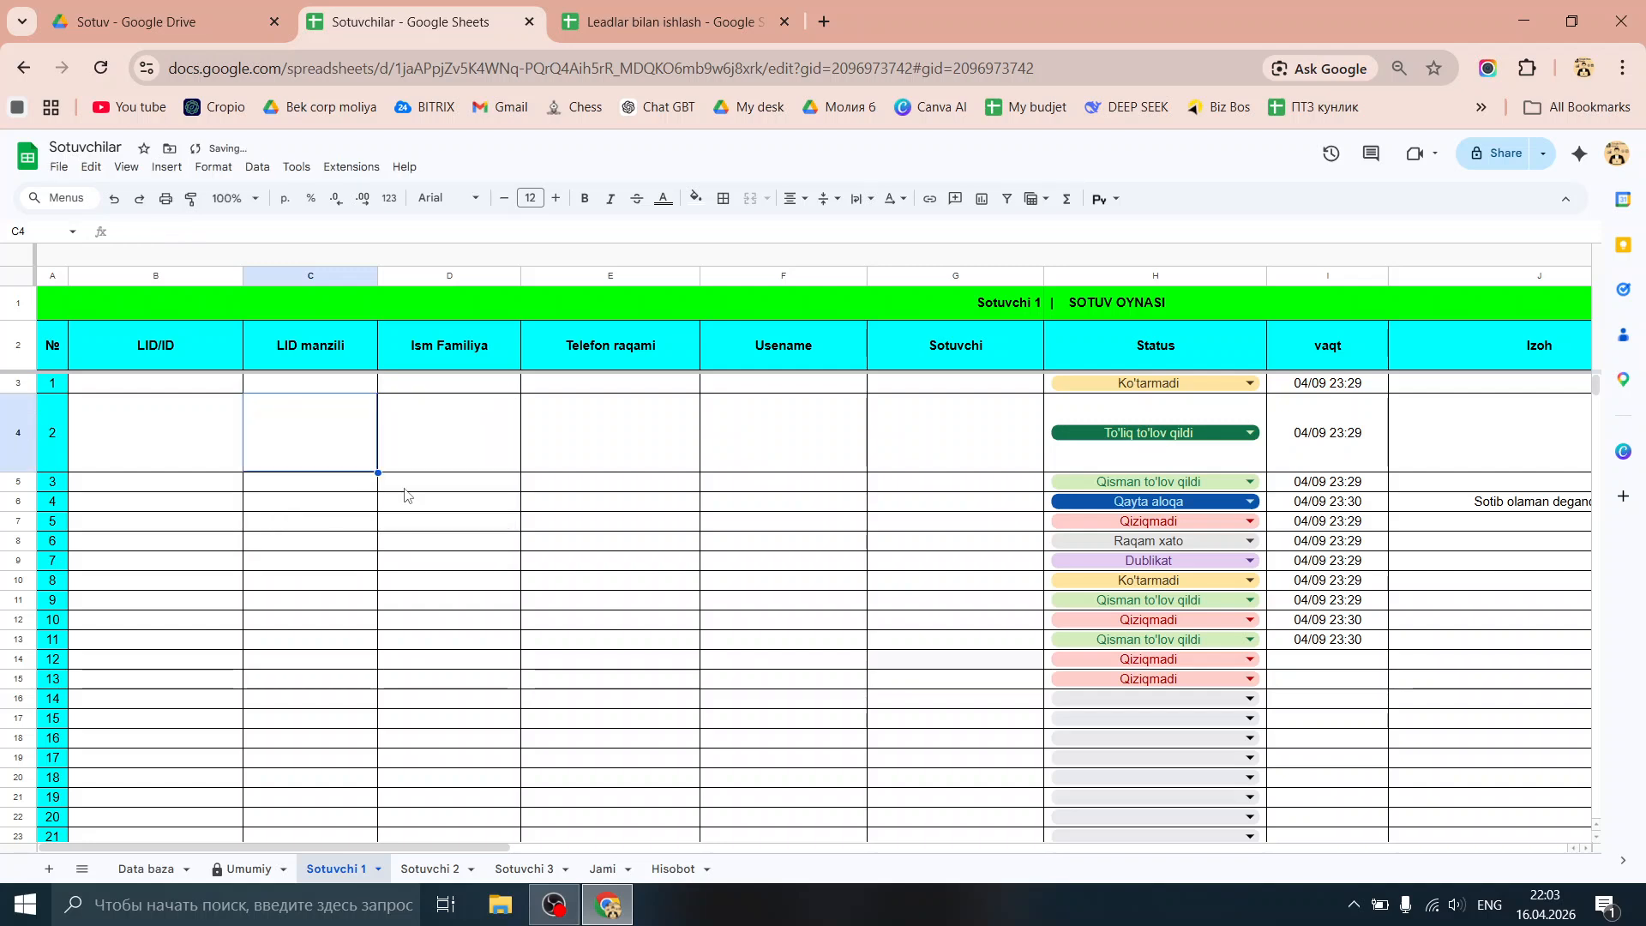
left_click(335, 386)
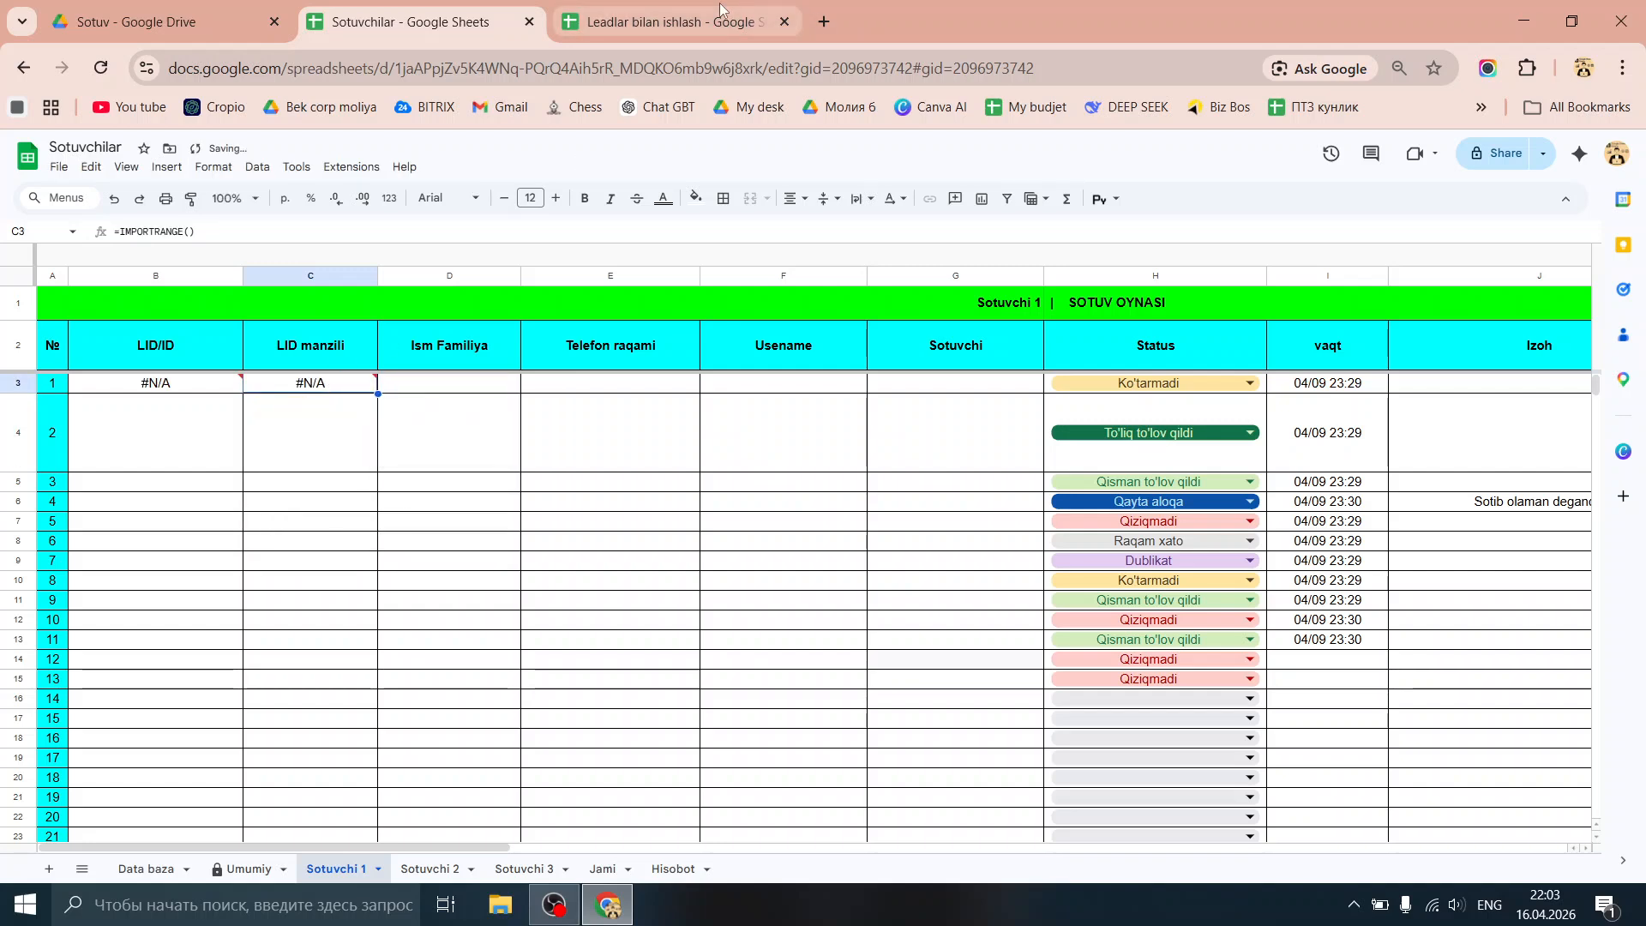
left_click(721, 9)
left_click(417, 68)
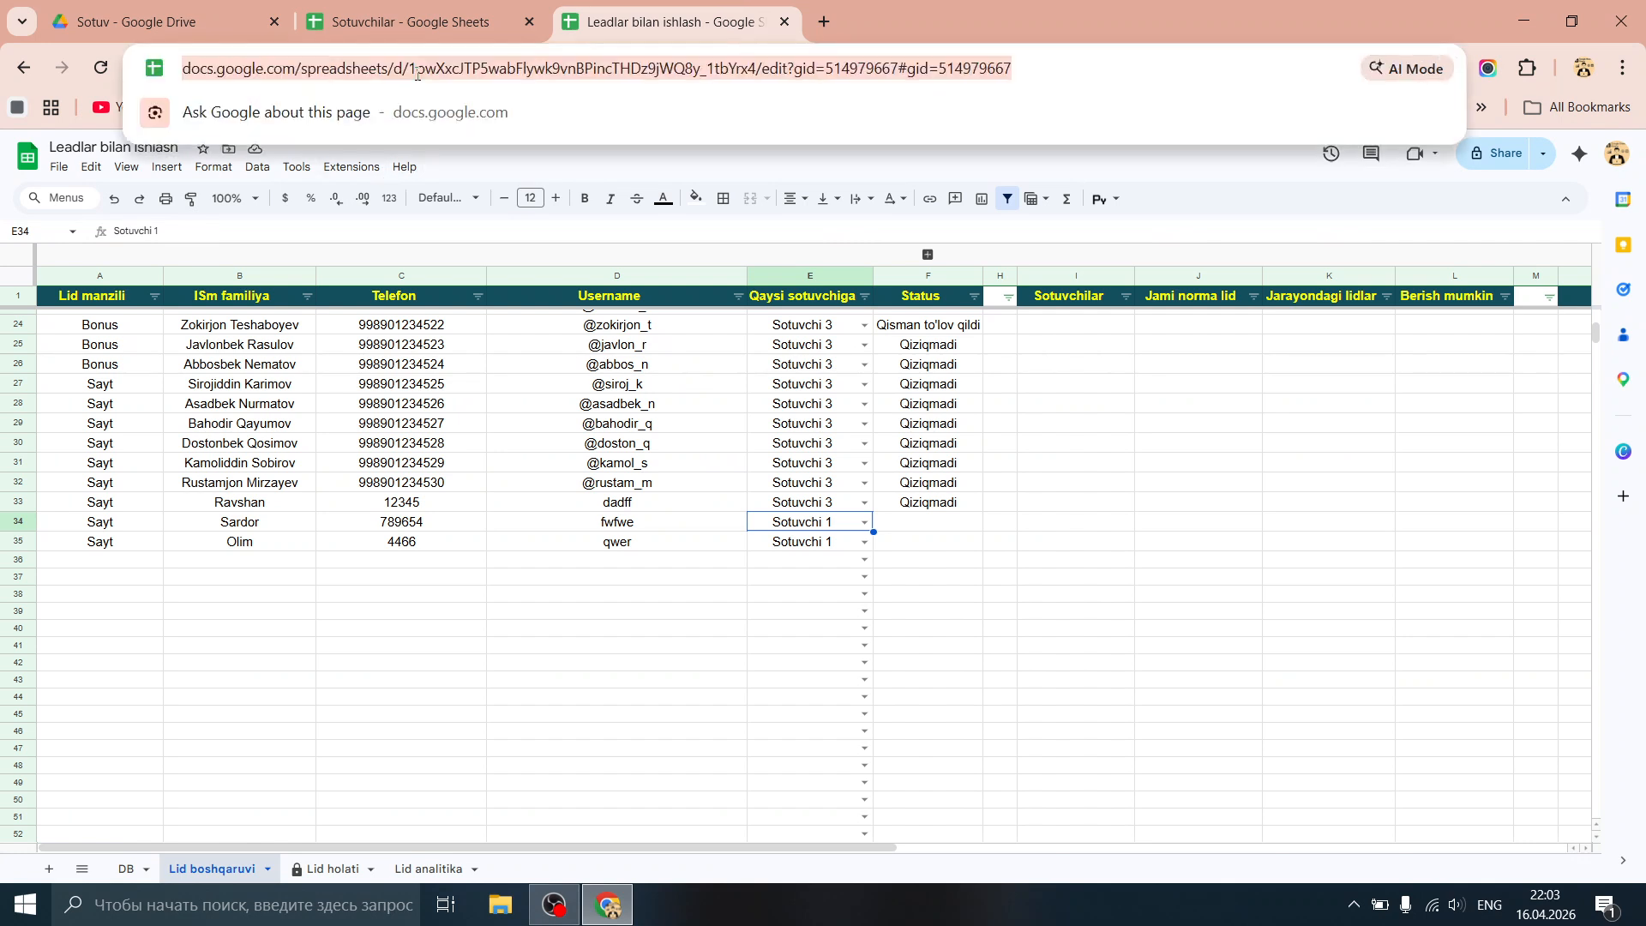
left_click(412, 21)
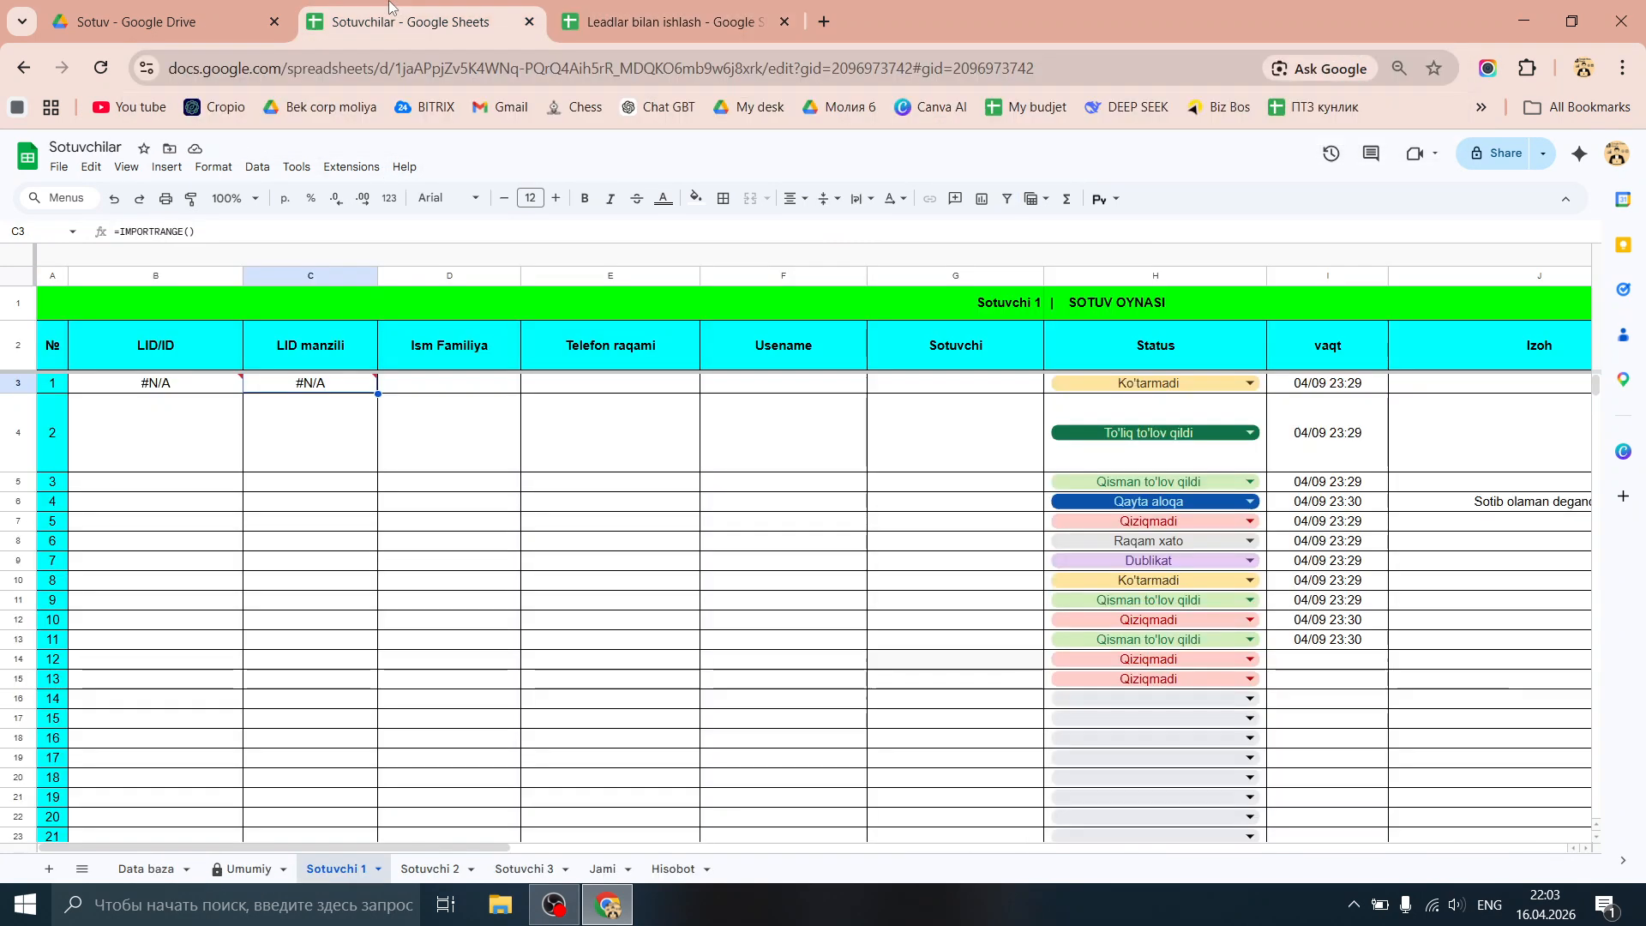
left_click(256, 229)
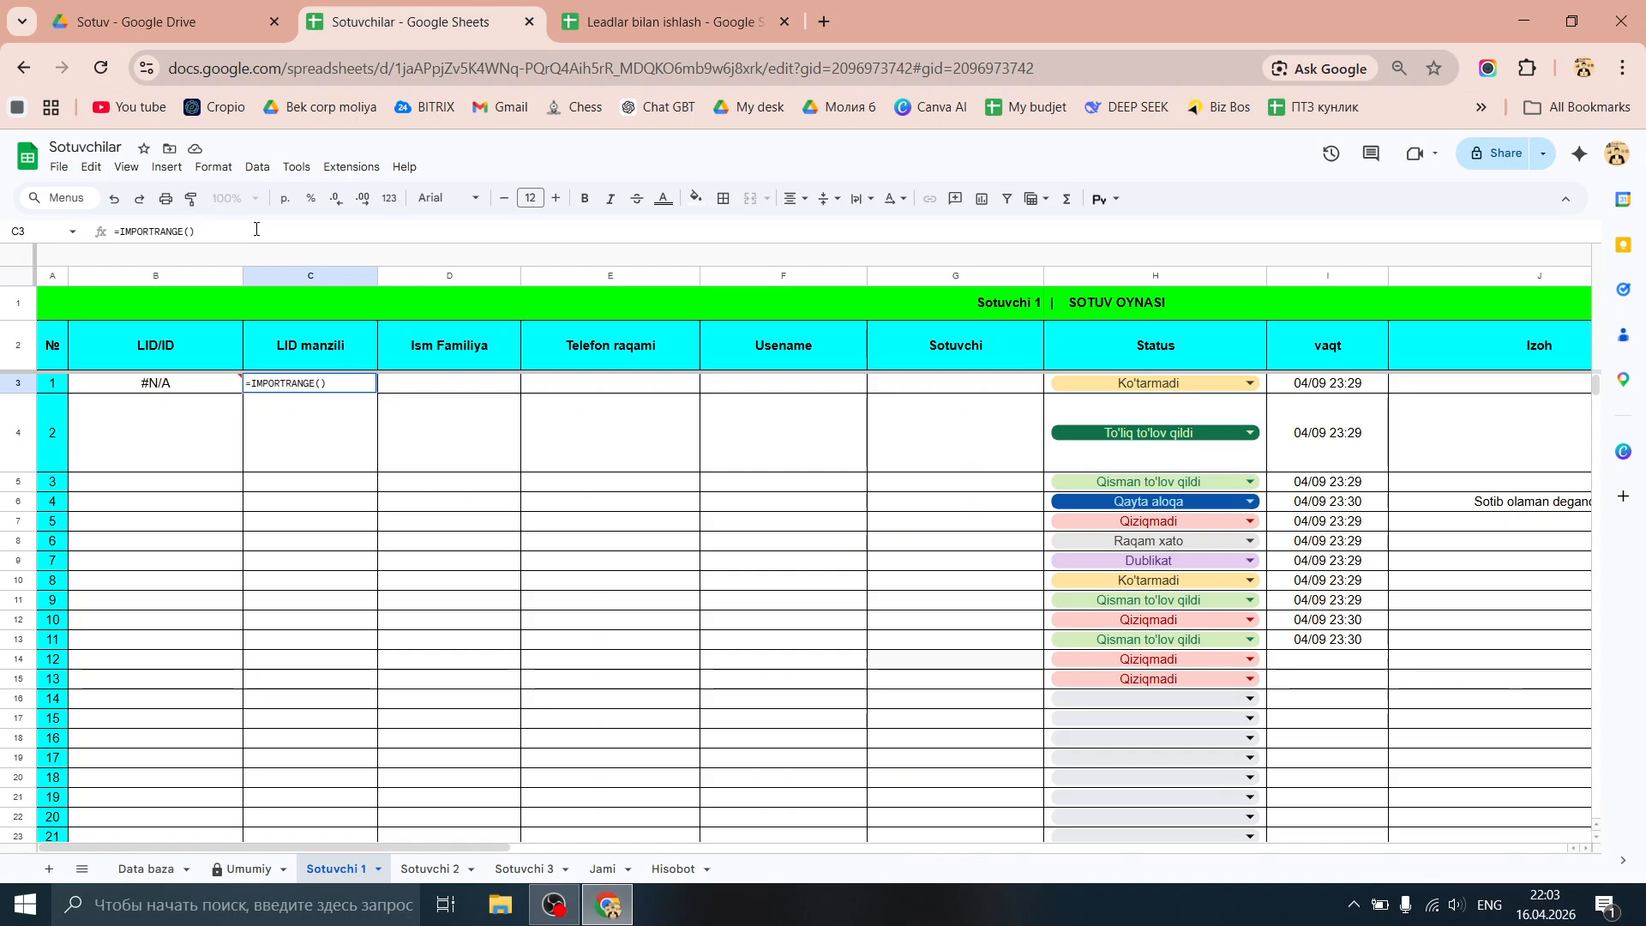
key("BackSpace")
type("\"")
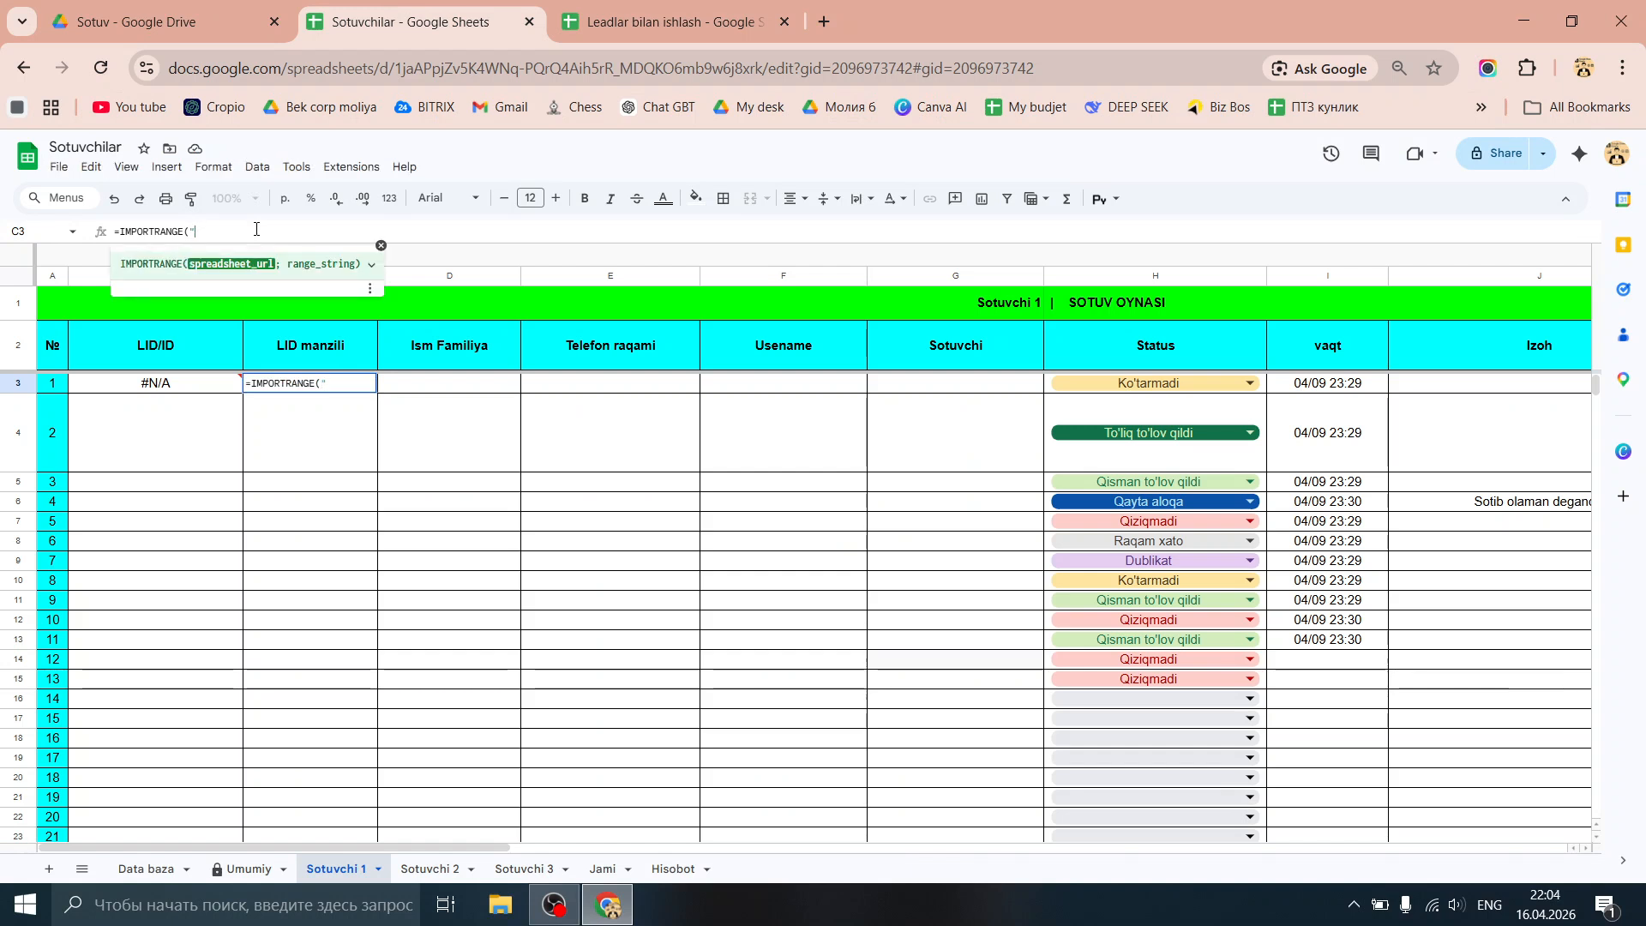
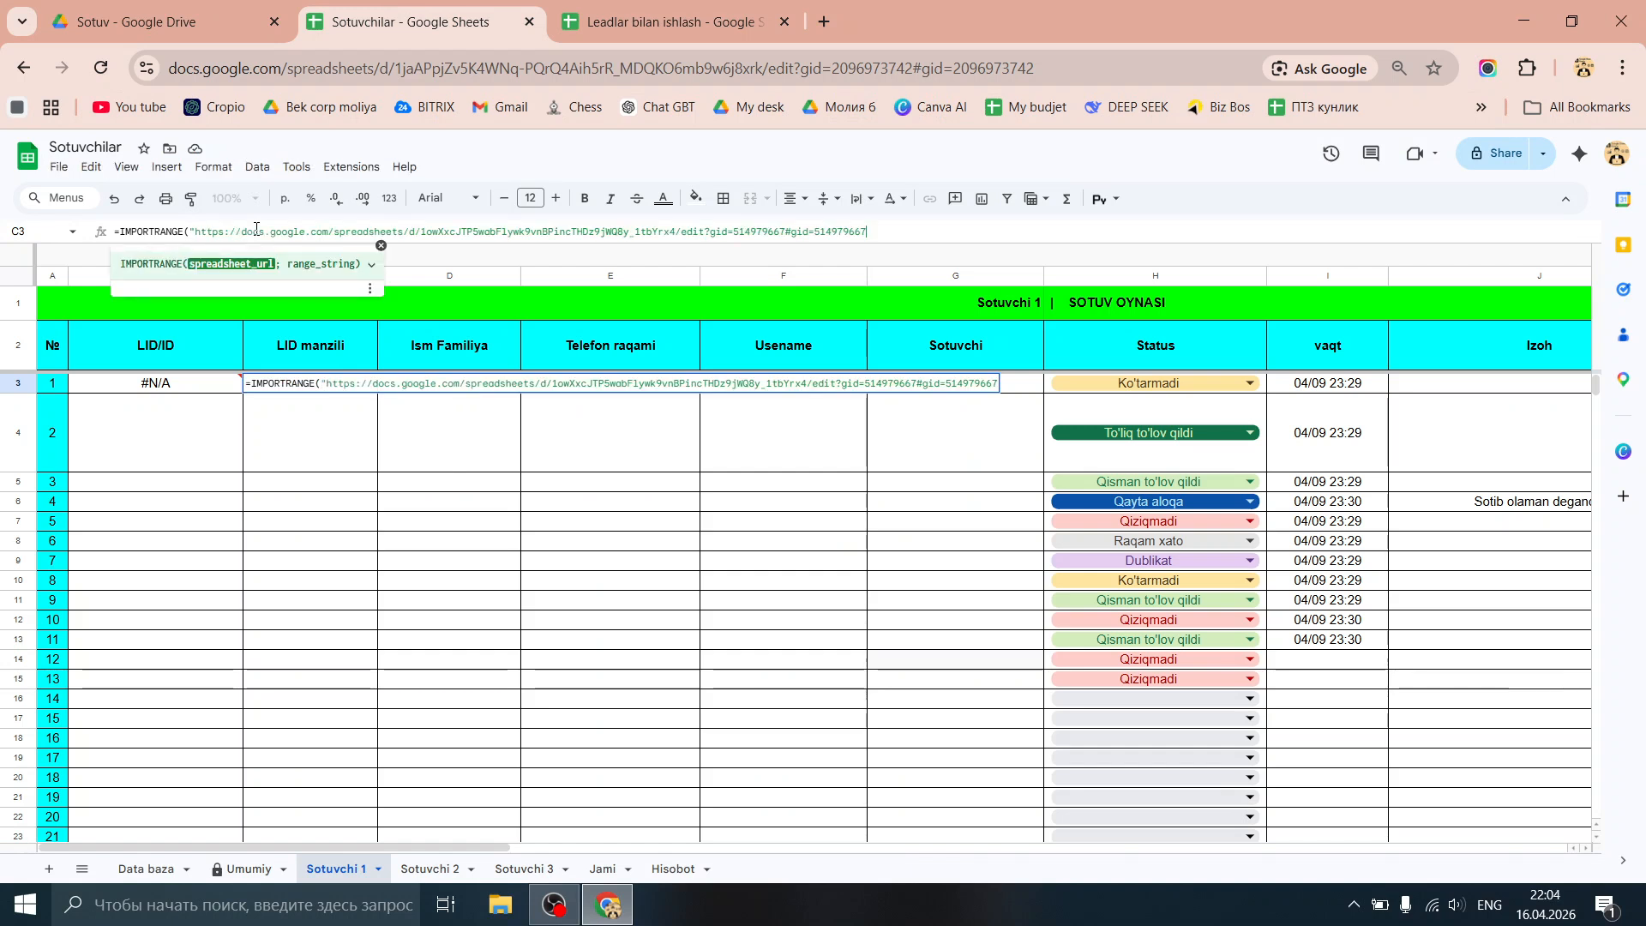
type("\";")
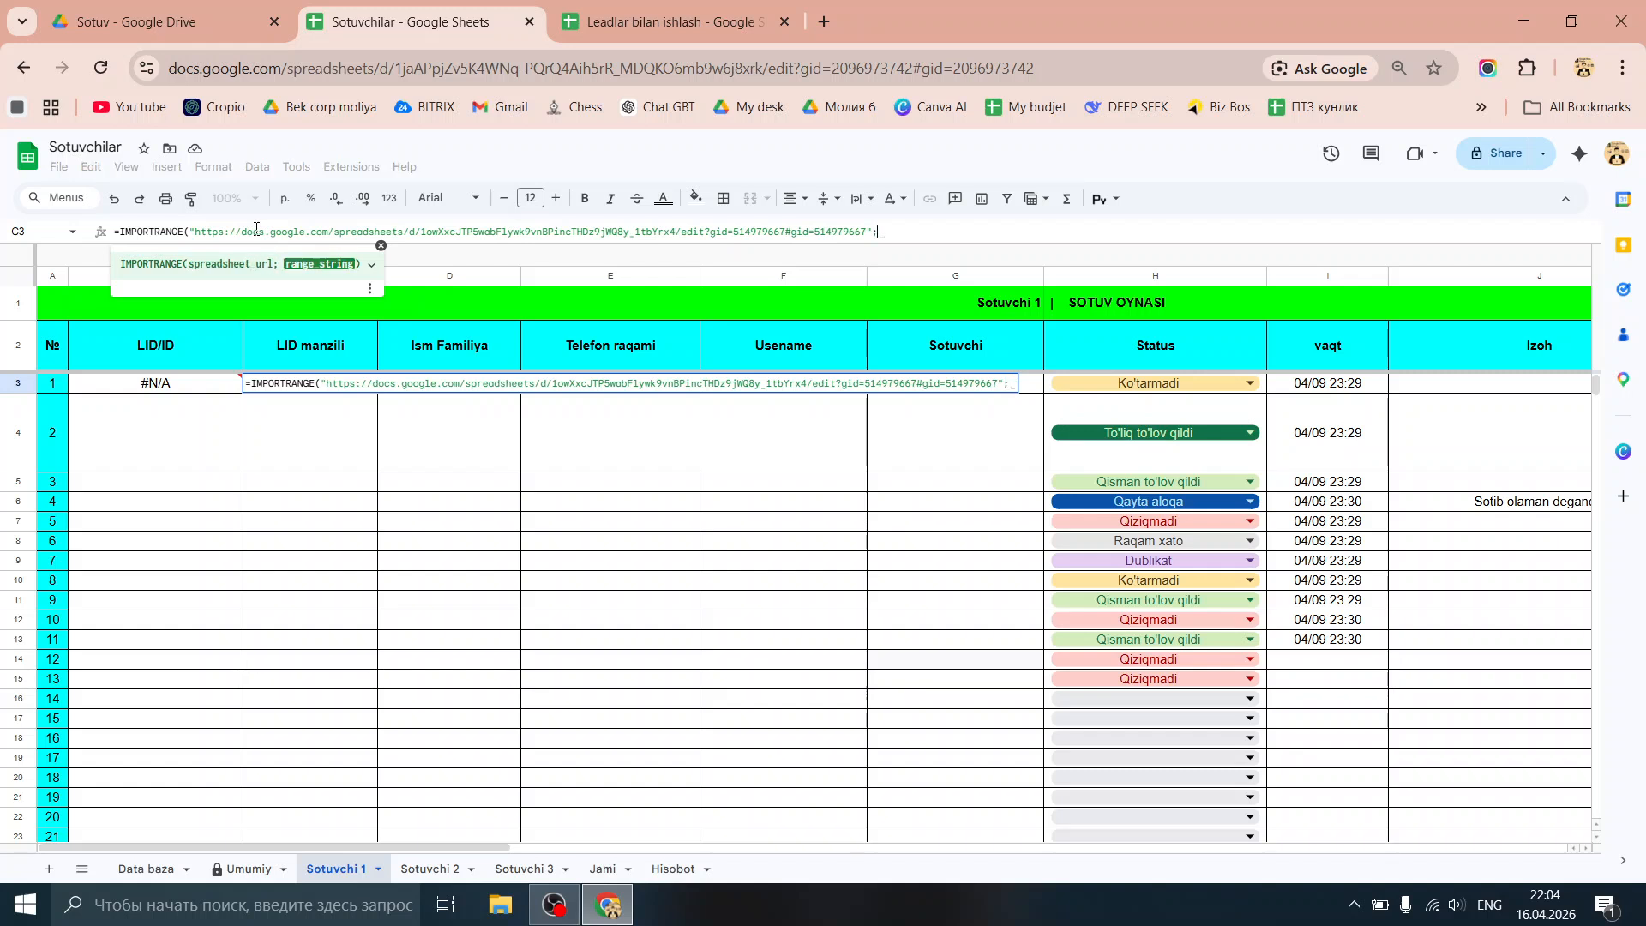
type("\"")
key("Return")
key("ctrl+Tab")
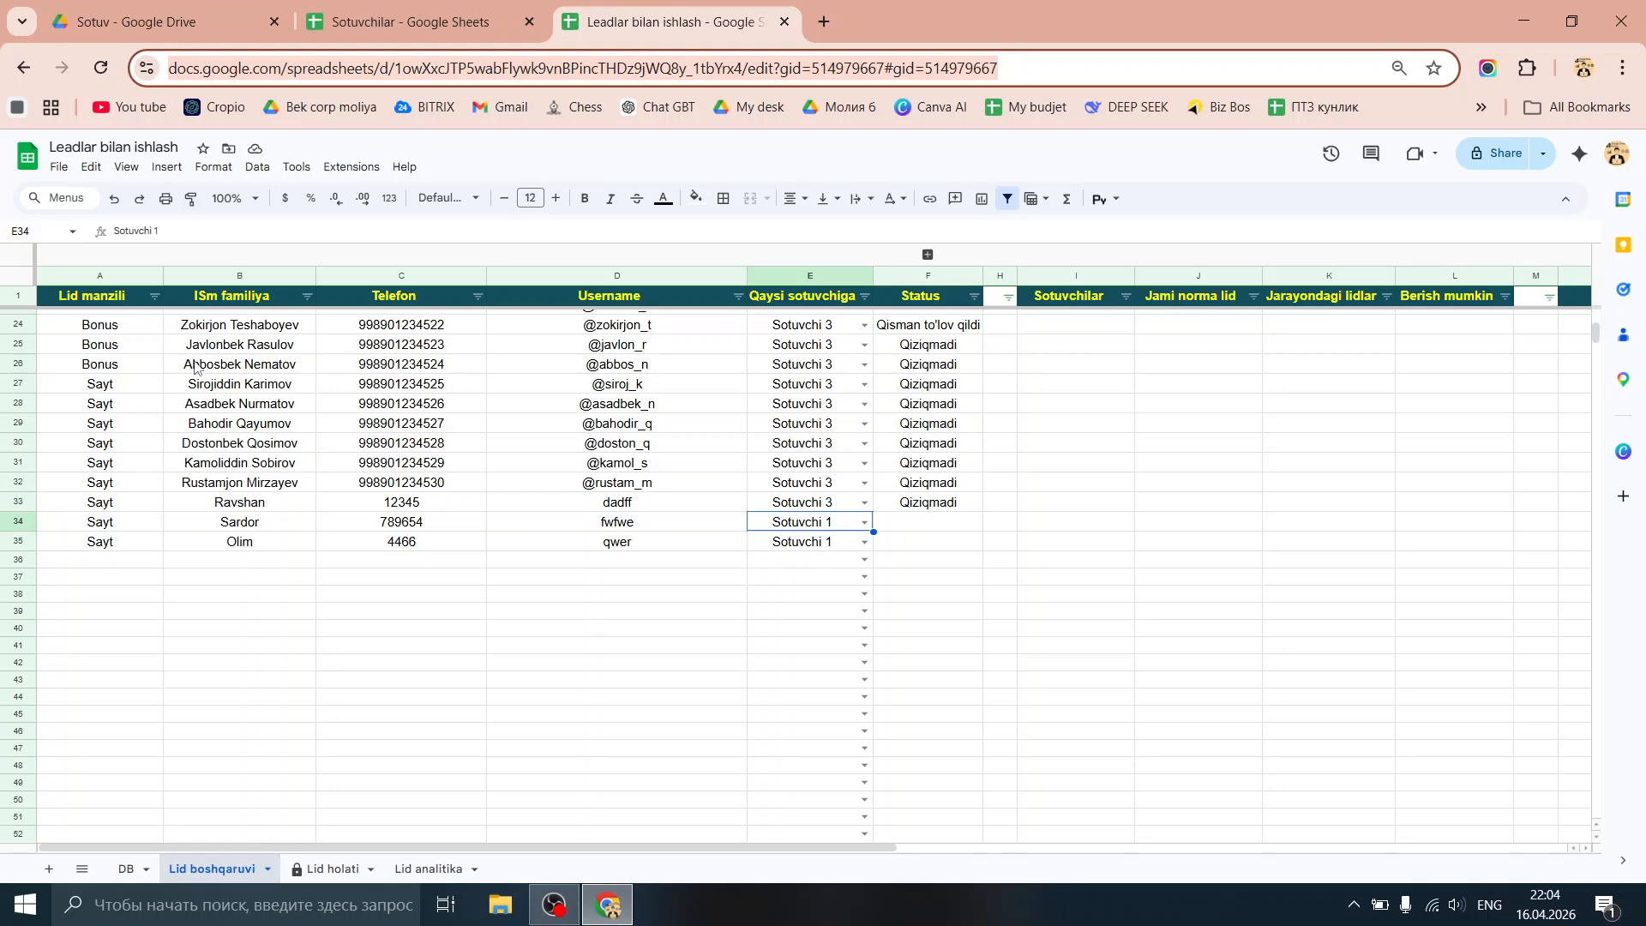
Step: Check the lead spreadsheet's sheet name and select C3's IMPORTRANGE formula
scroll(196, 367, "up", 5)
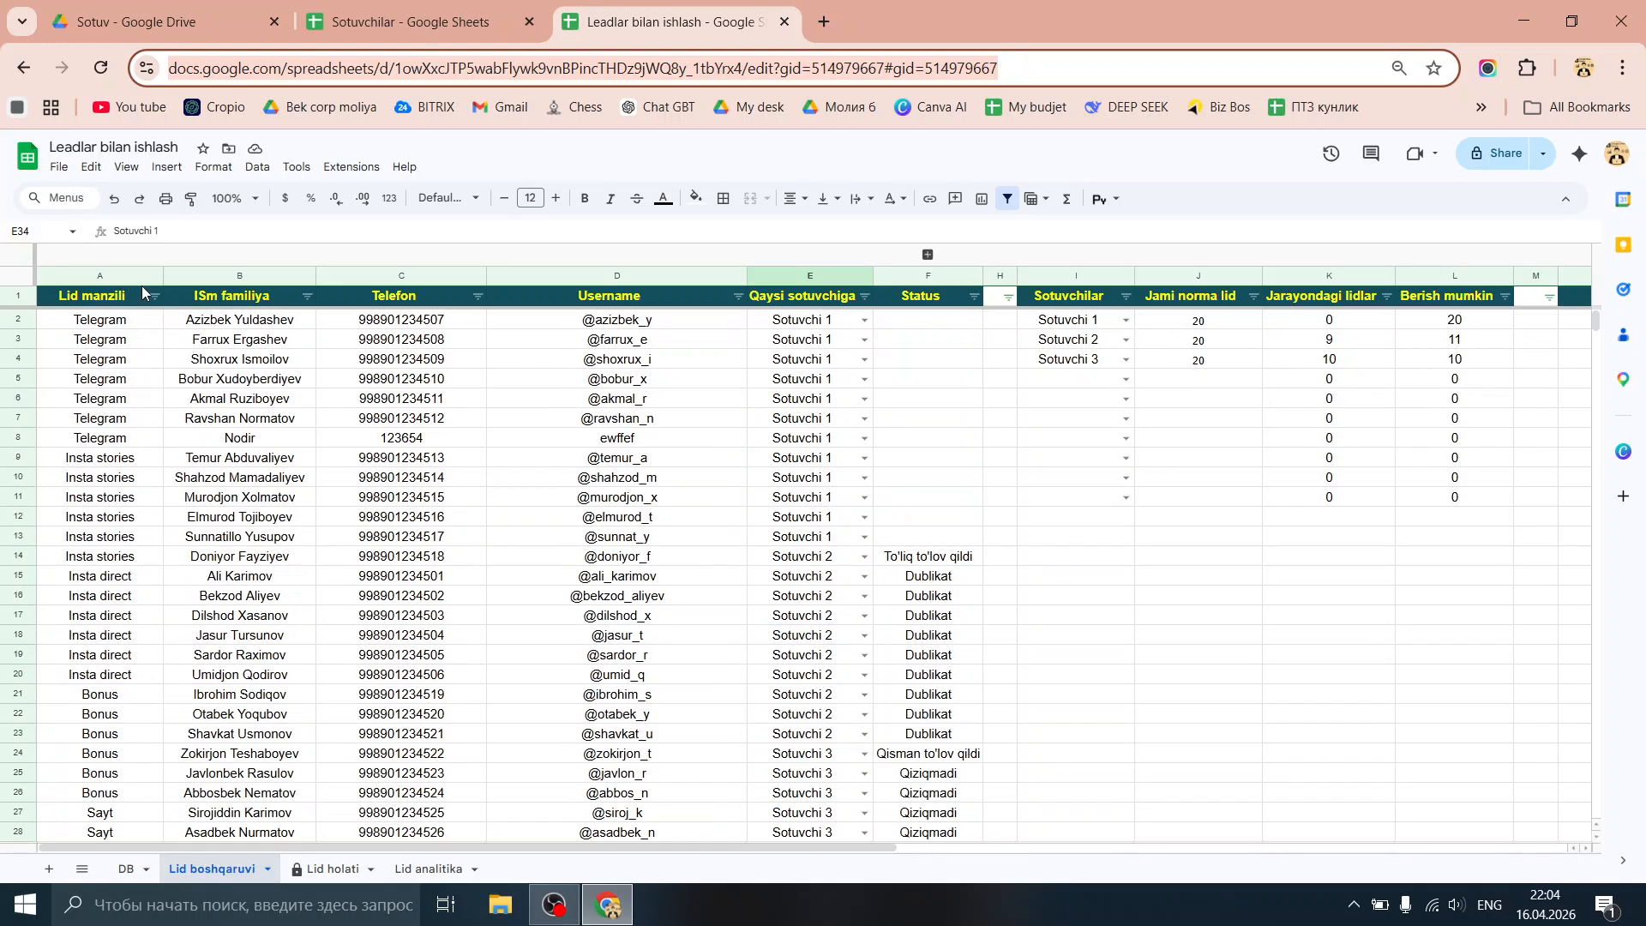
left_click(403, 21)
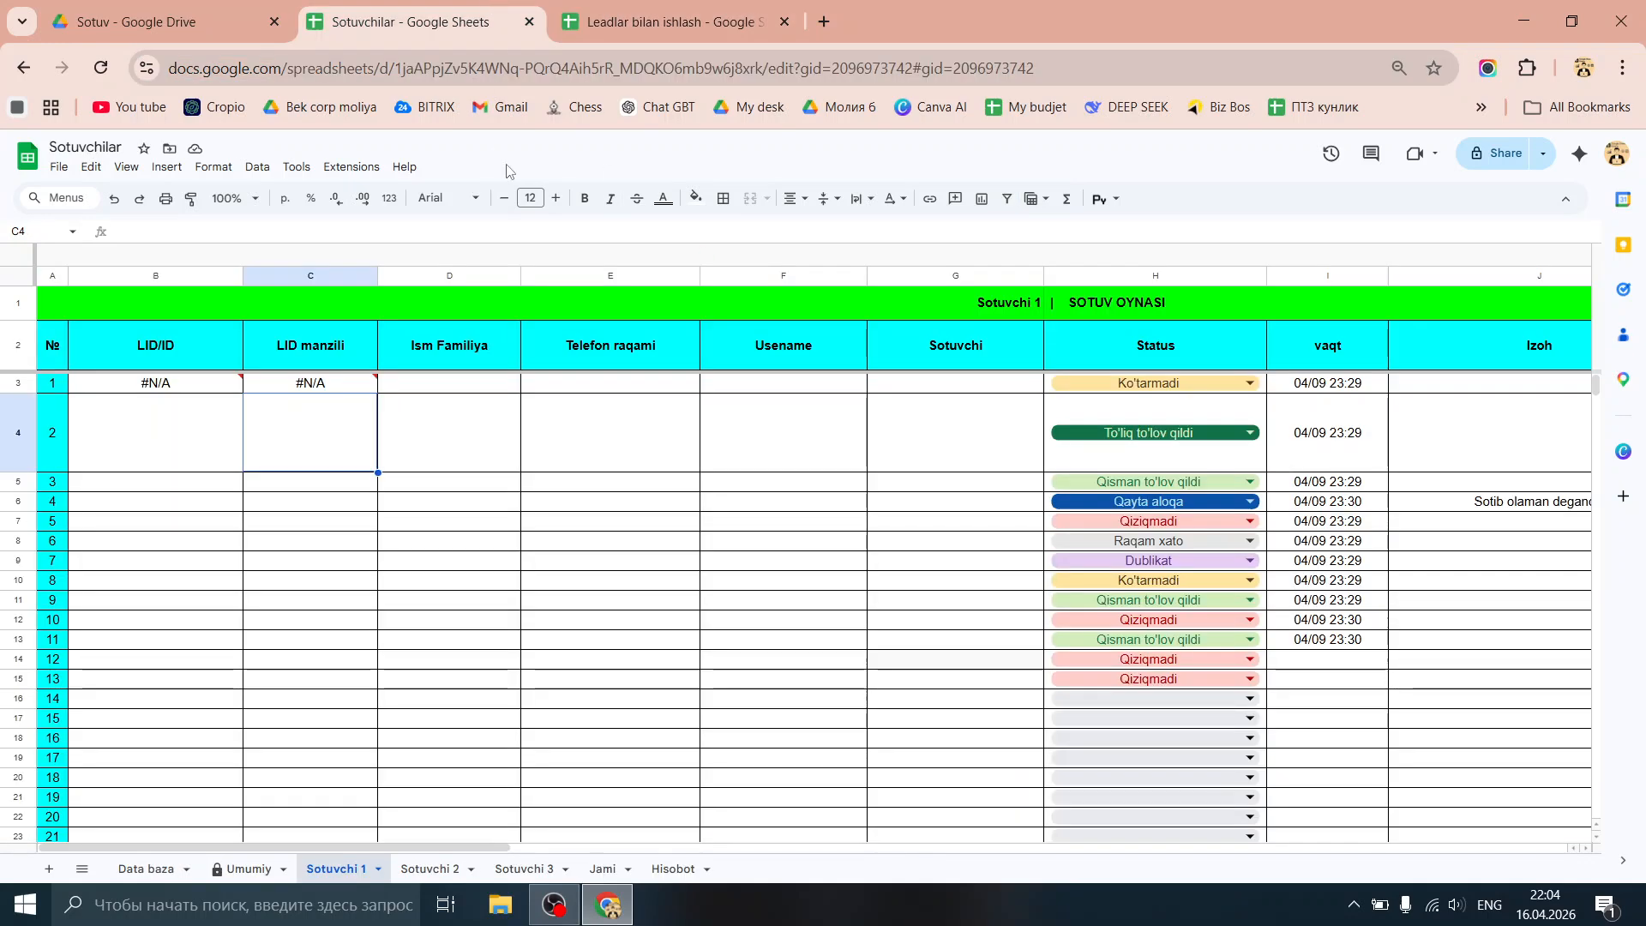
left_click(651, 21)
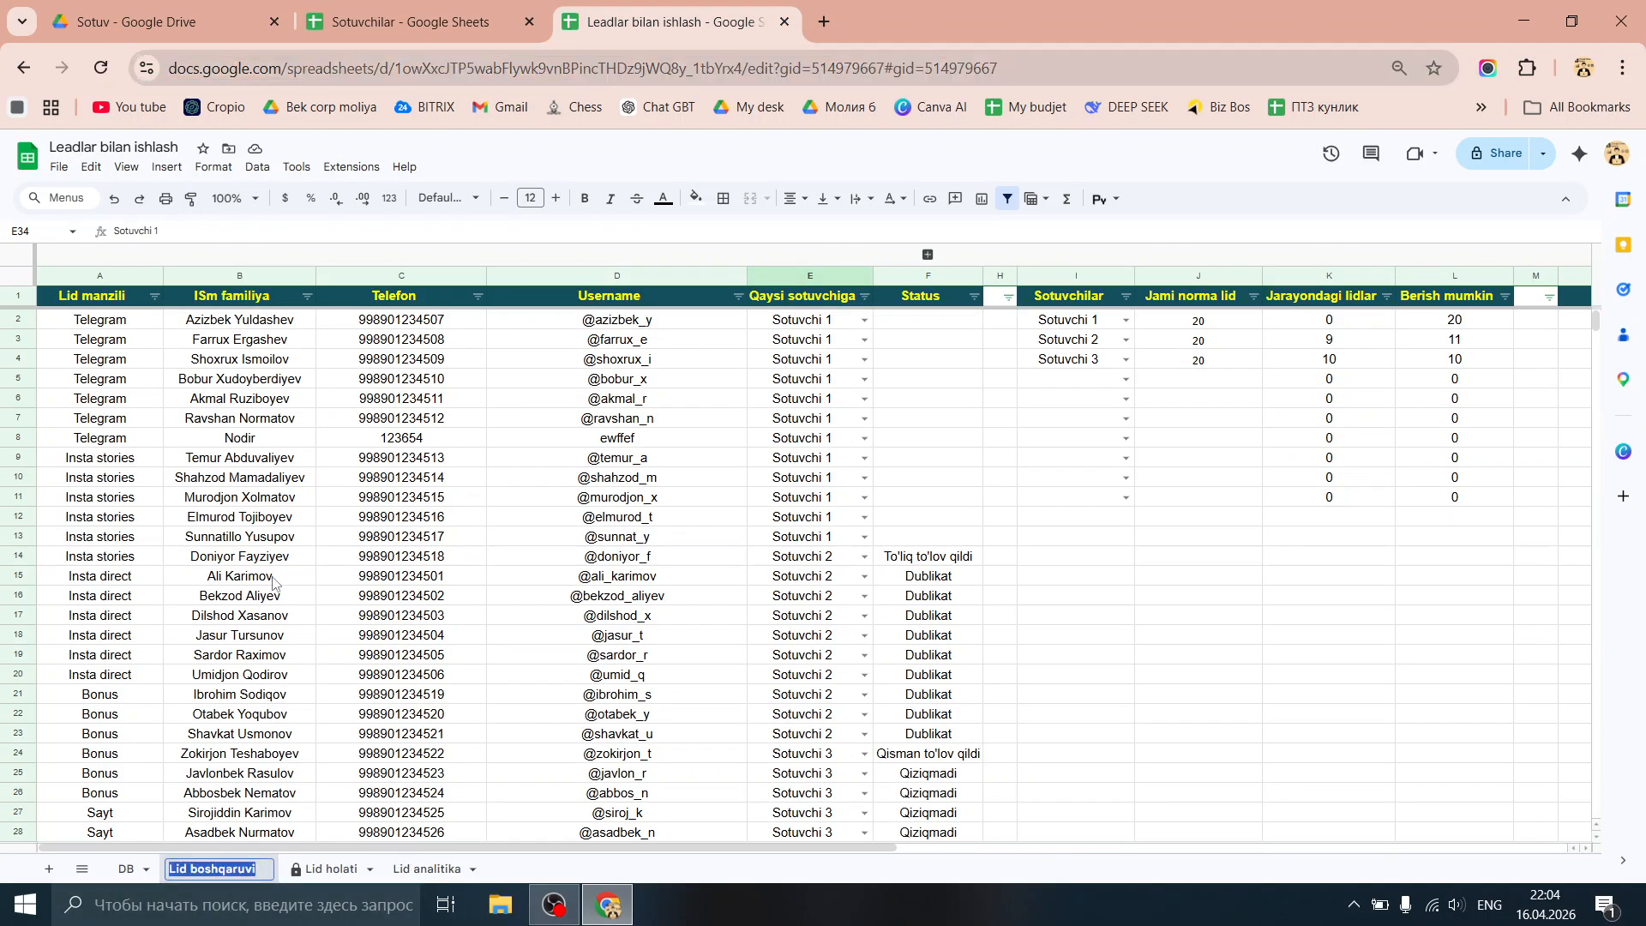
left_click(400, 15)
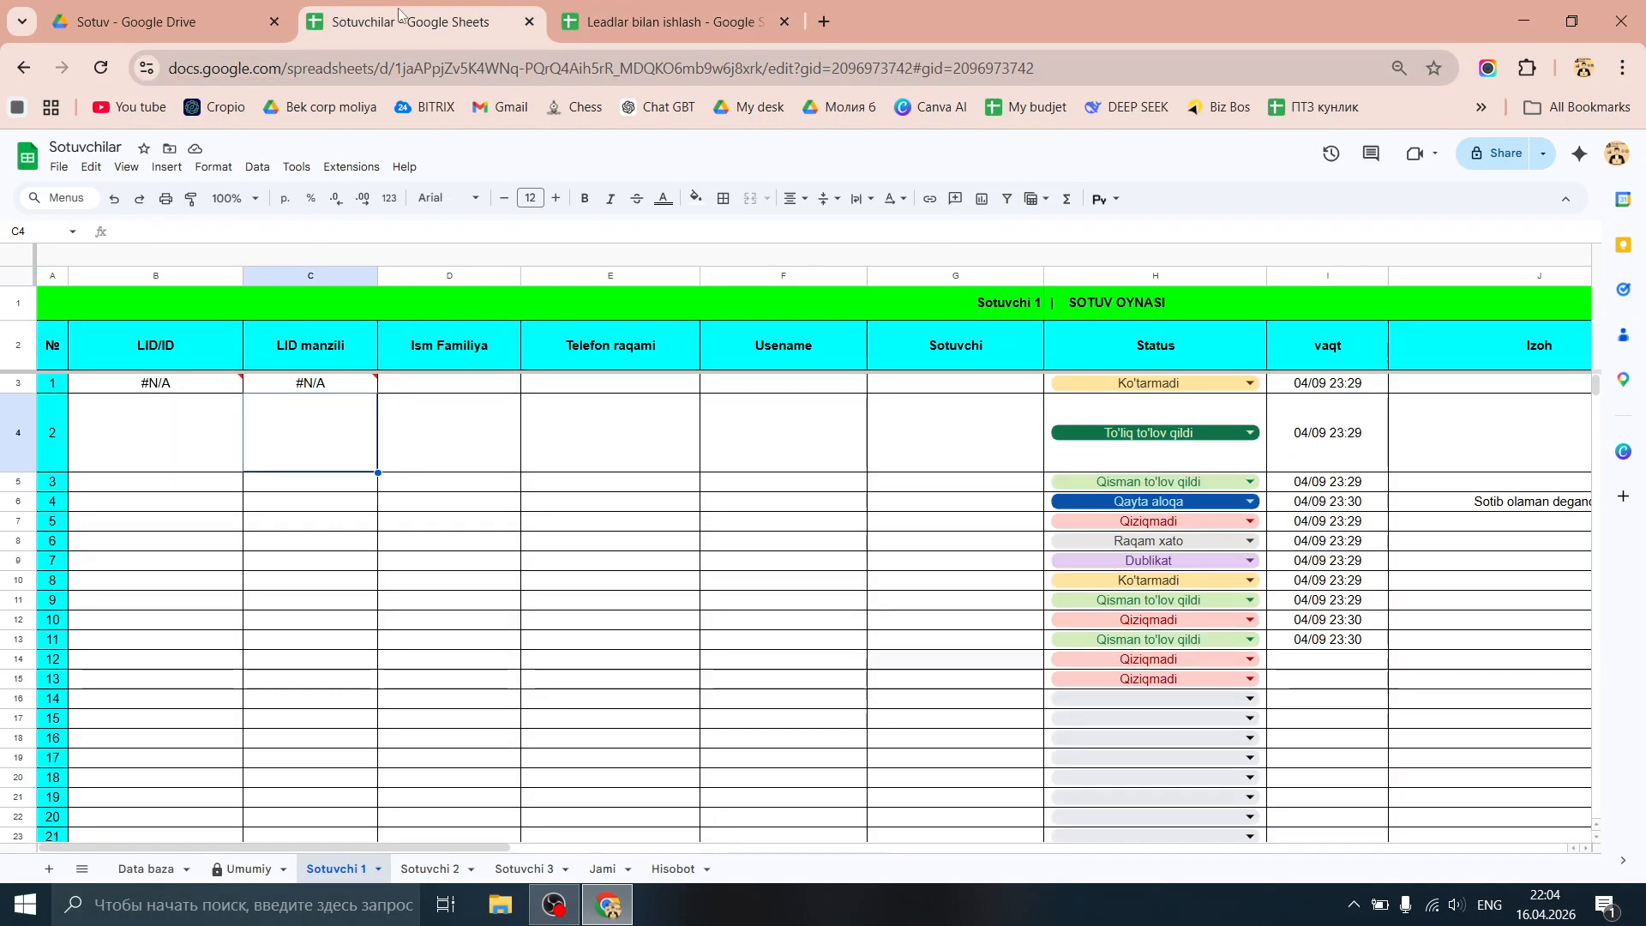
left_click(361, 386)
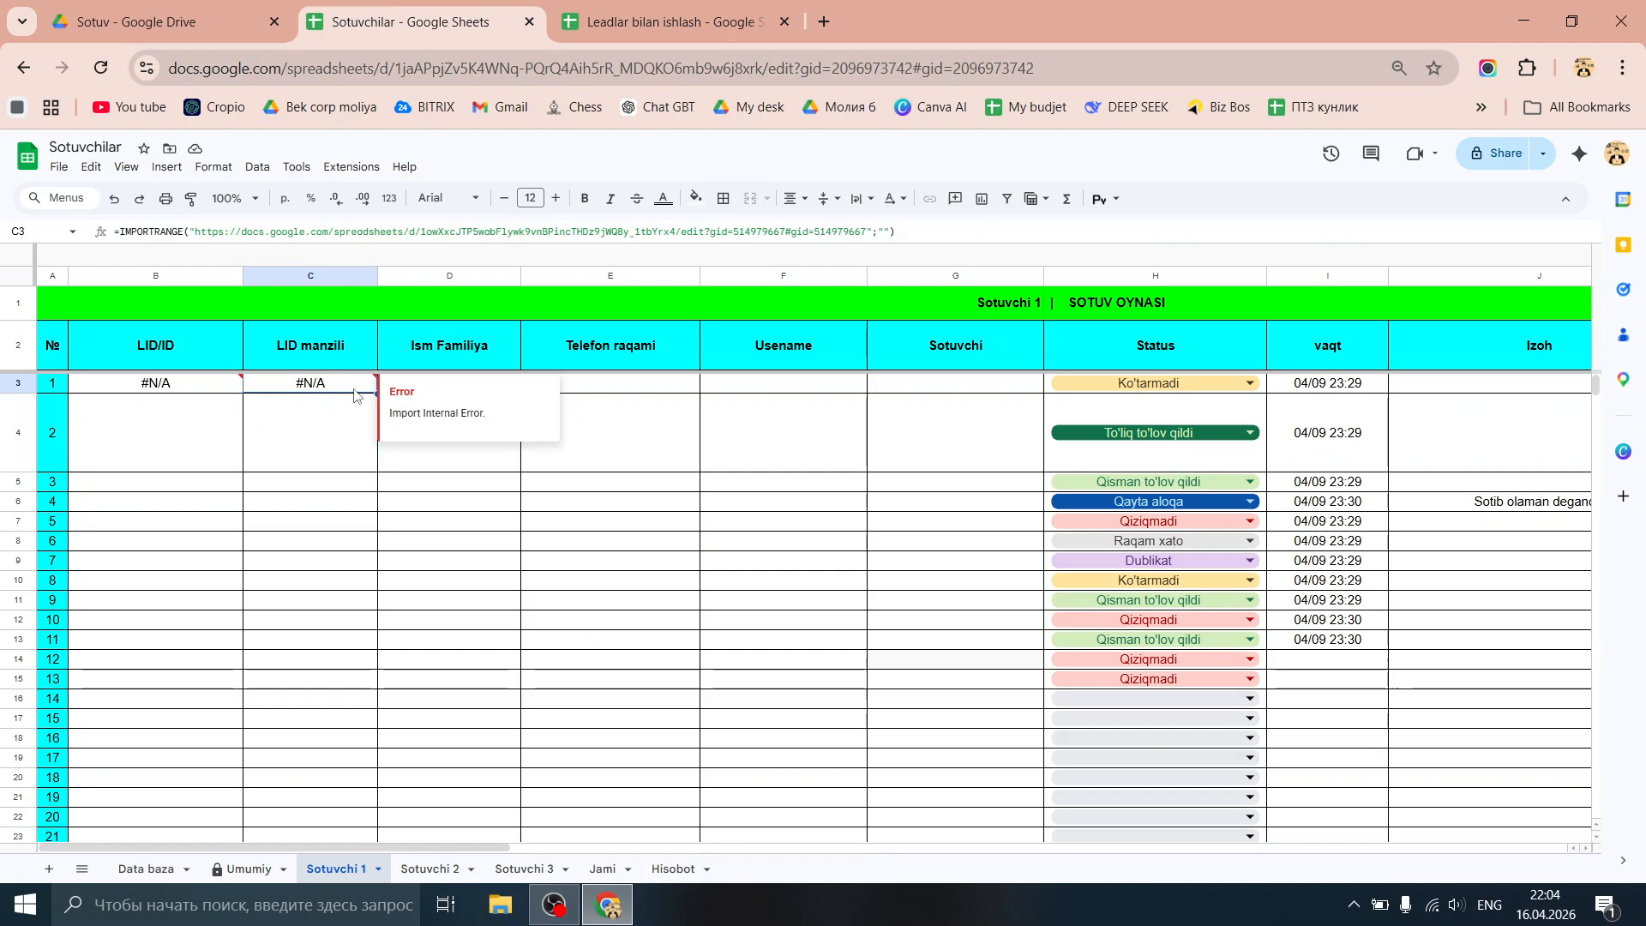
Step: Set the IMPORTRANGE range to Lid boshqaruvi!a2:E and review the 34 imported leads
left_click(883, 232)
type("Lid boshqaruvi")
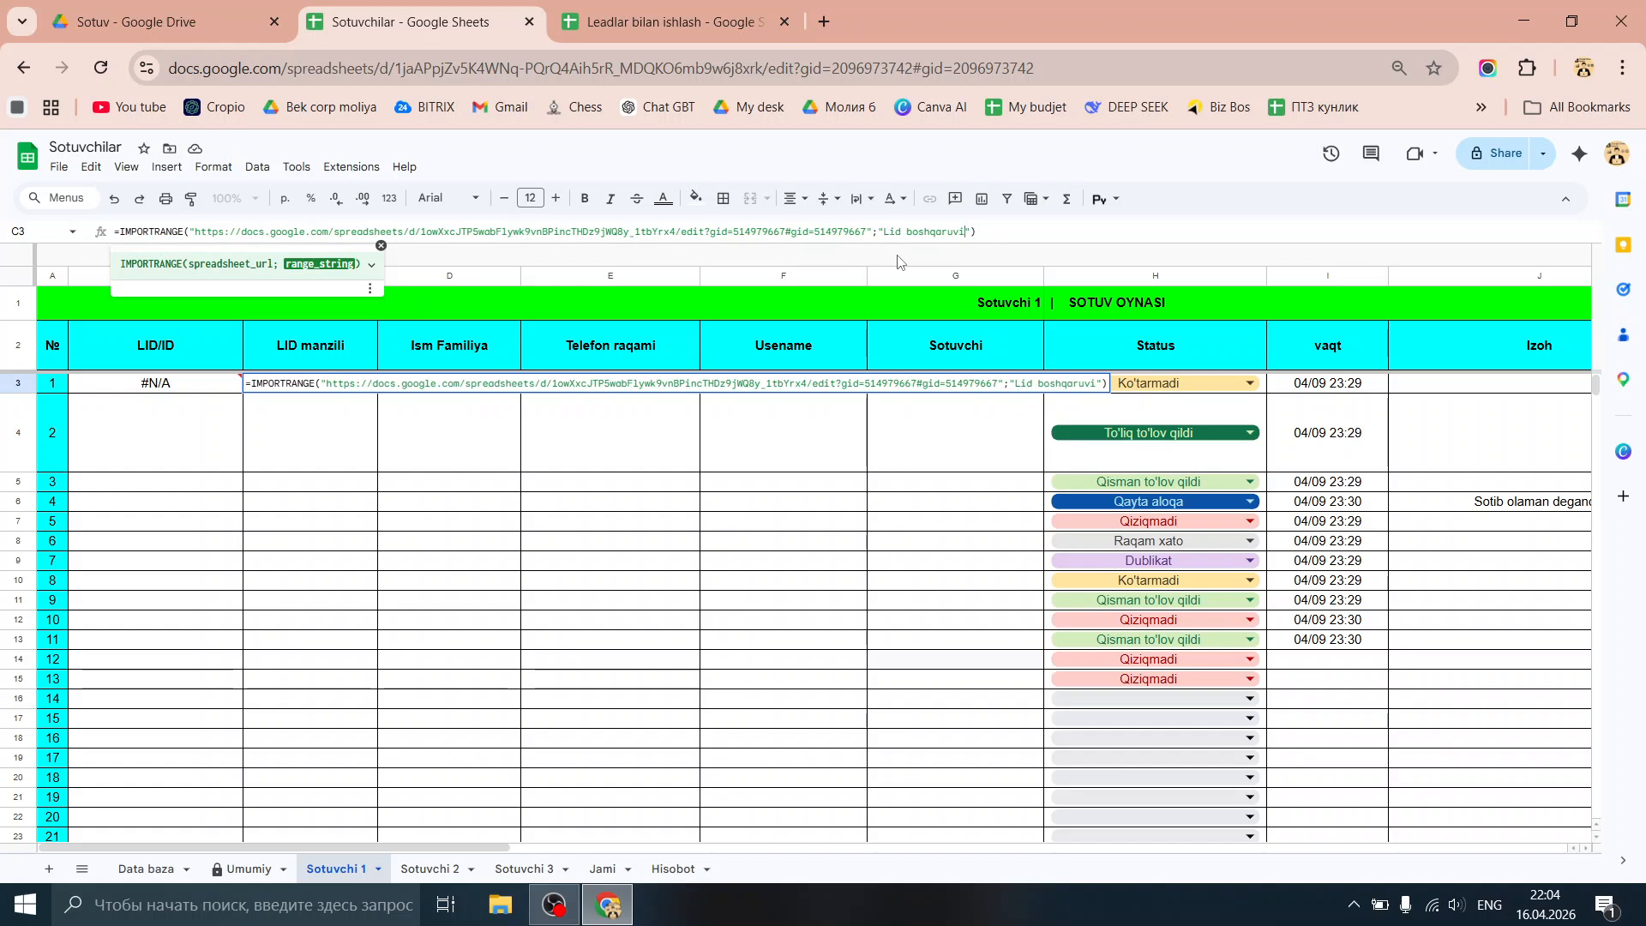
type("!aa")
key("BackSpace")
type("2:E")
key("Return")
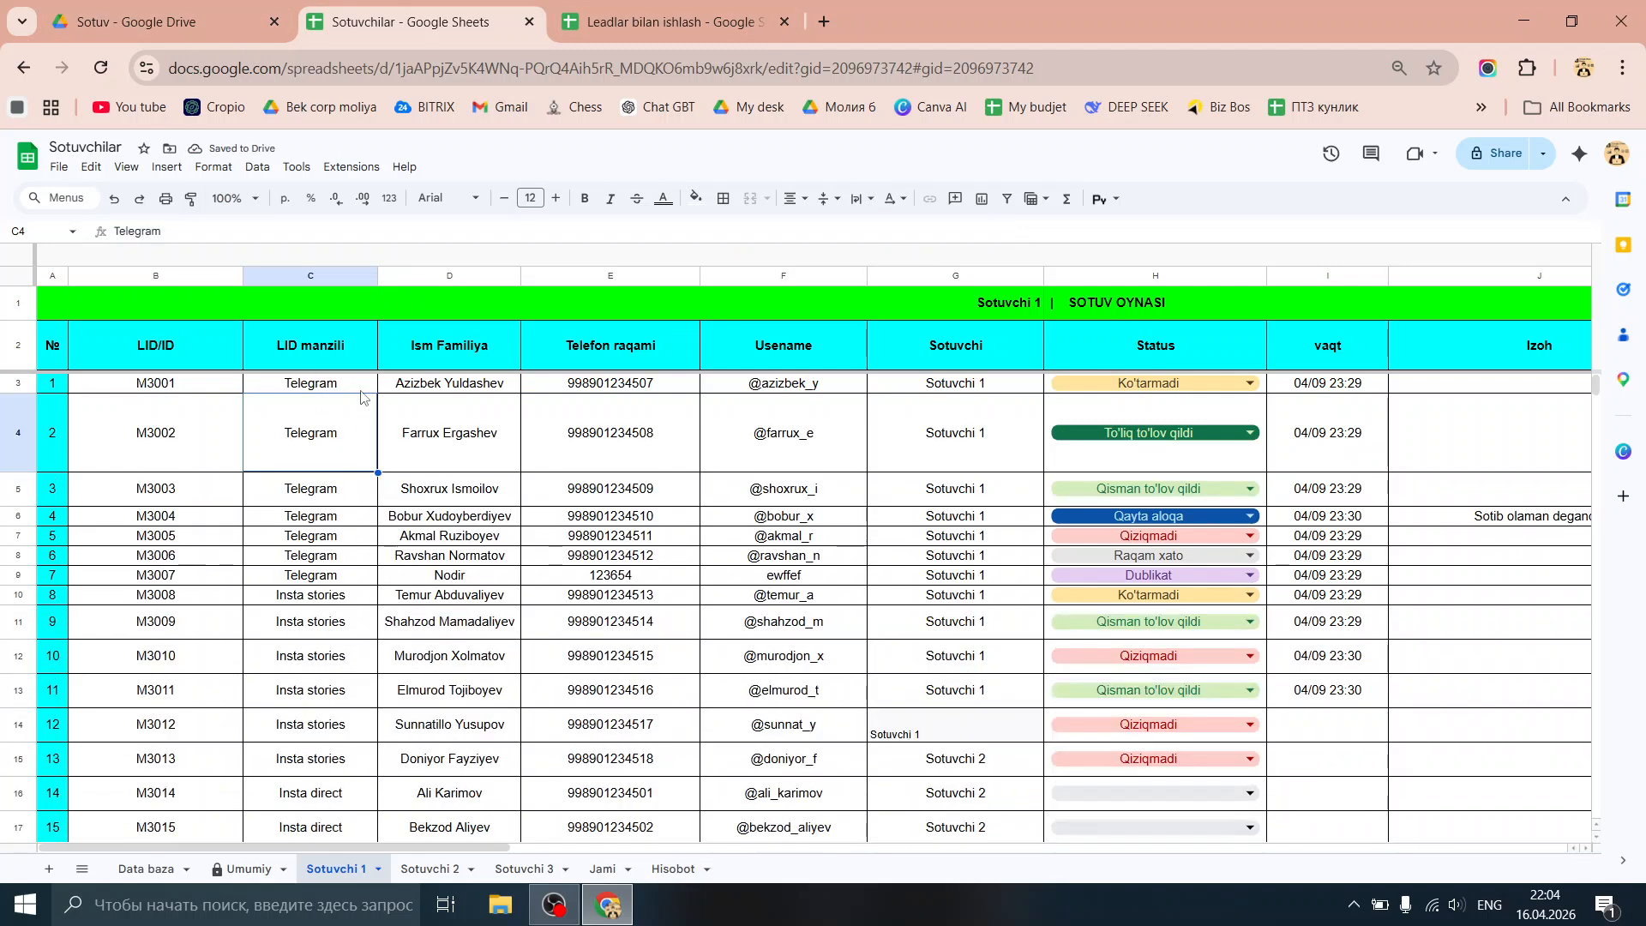
key("Up")
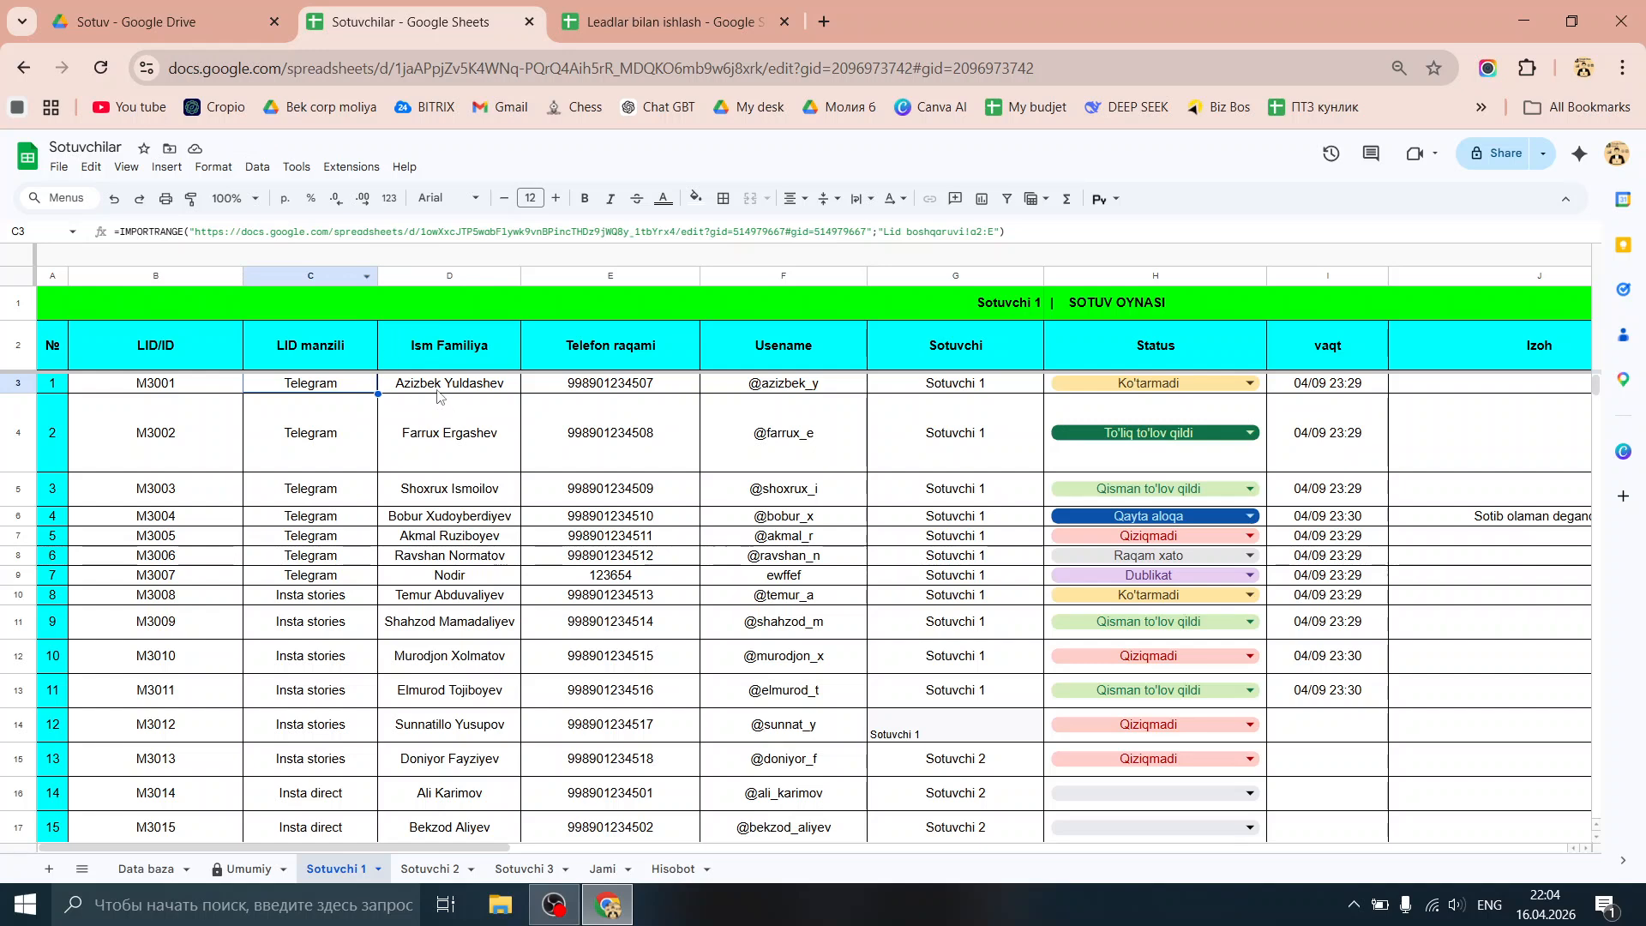
scroll(686, 454, "down", 7)
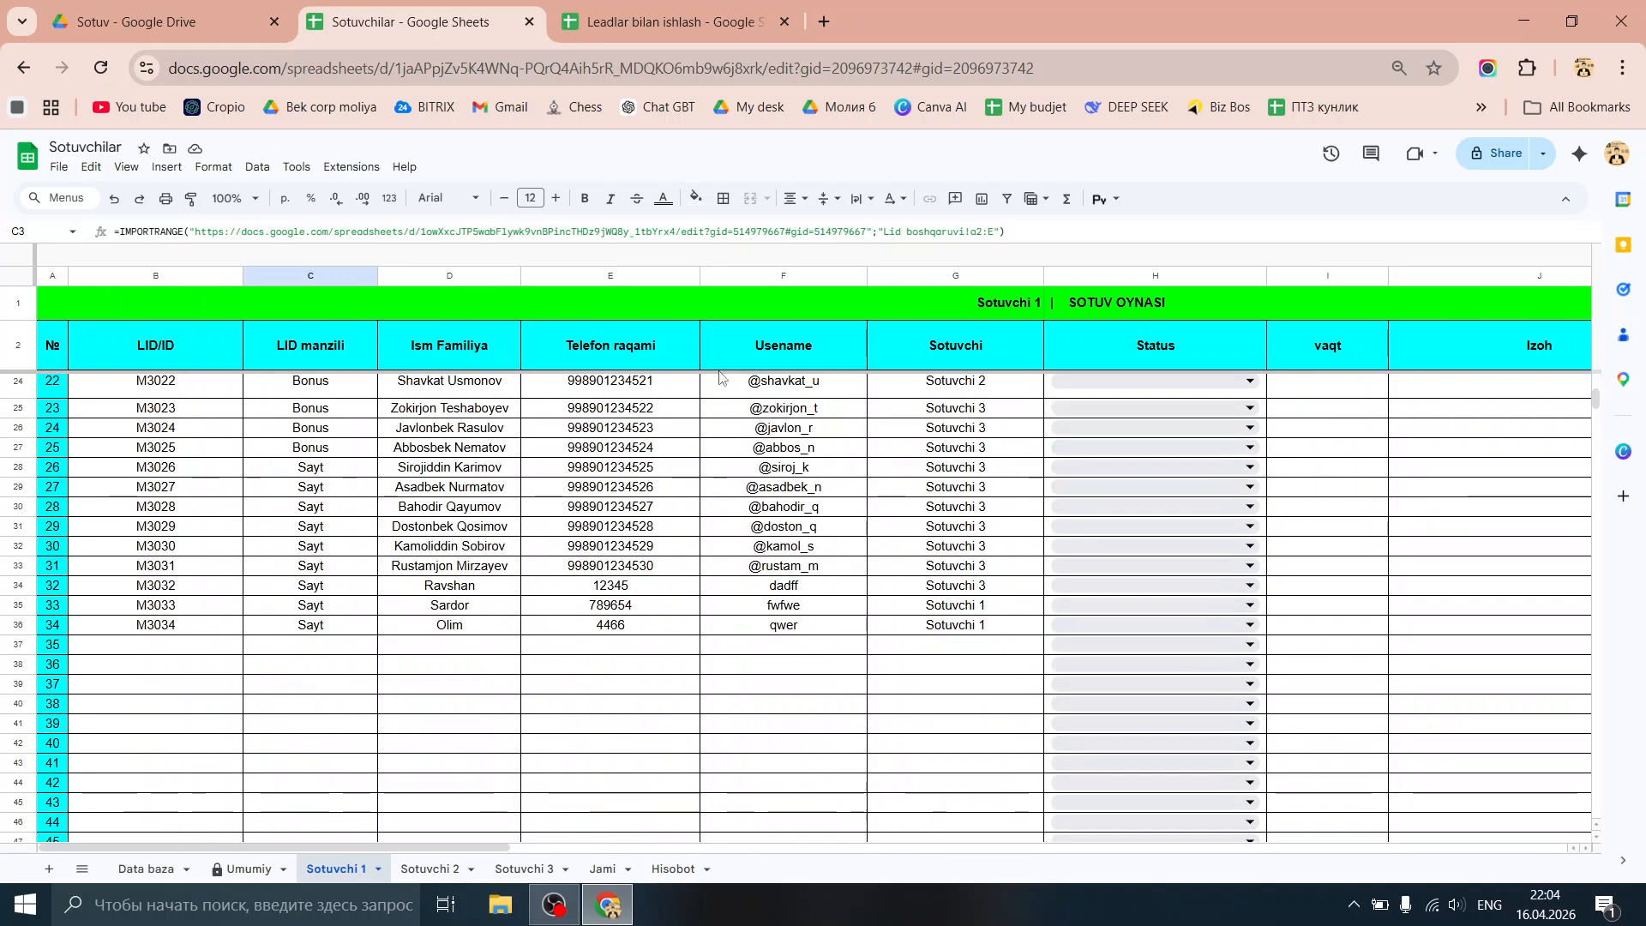
scroll(524, 481, "up", 7)
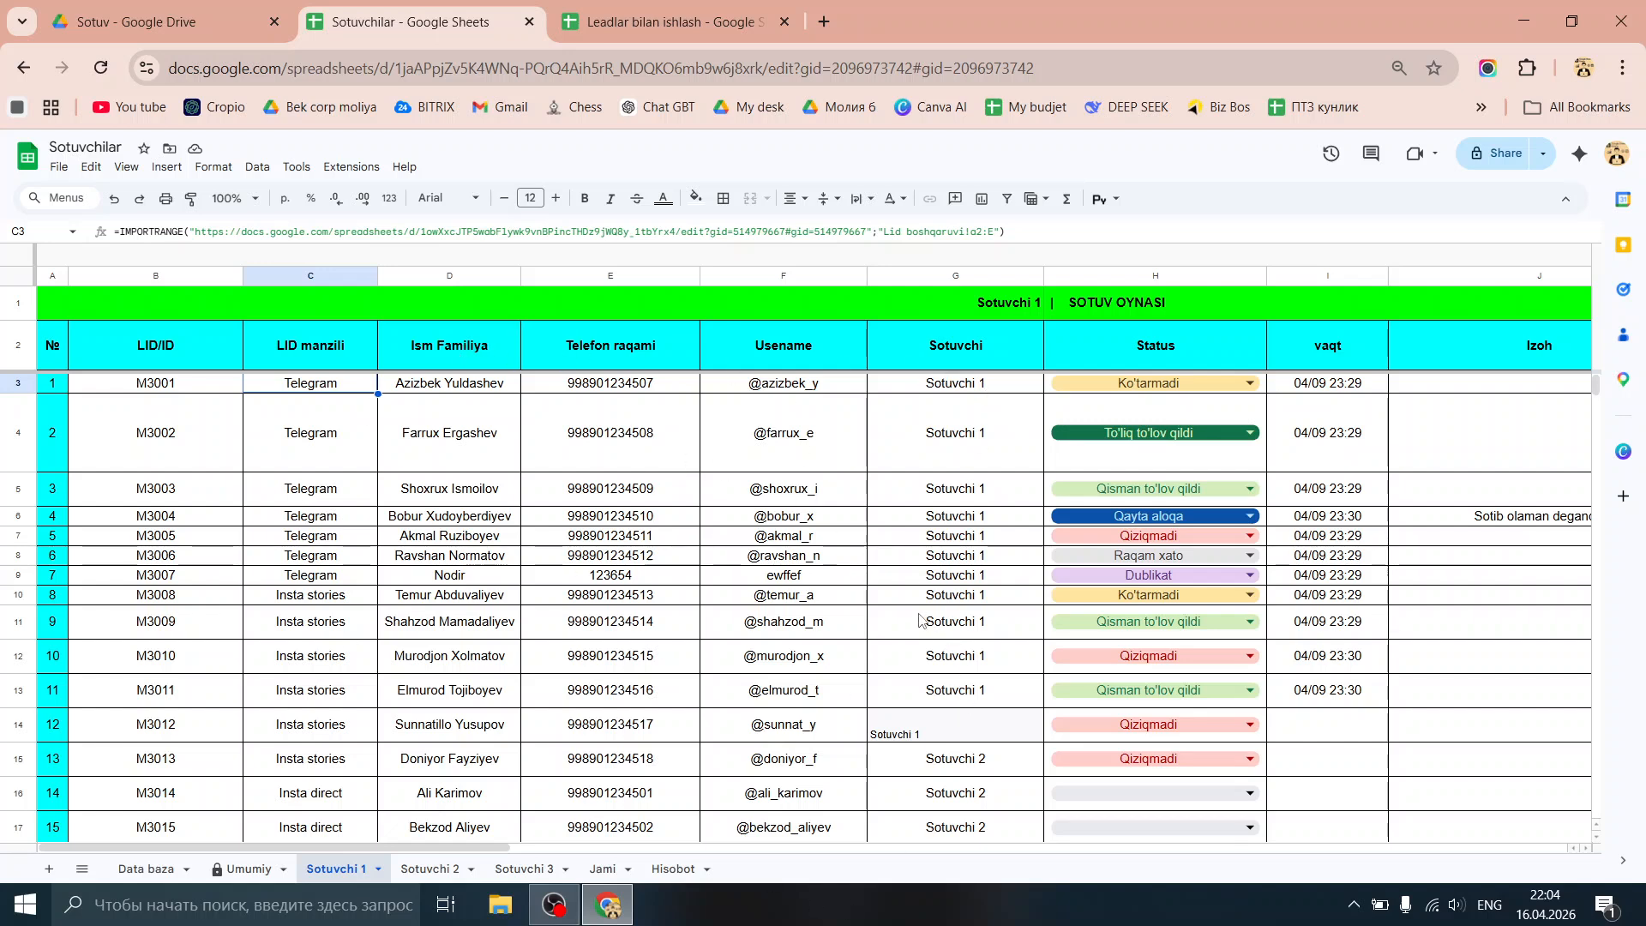
Step: Wrap C3's IMPORTRANGE formula in a QUERY function
left_click(125, 229)
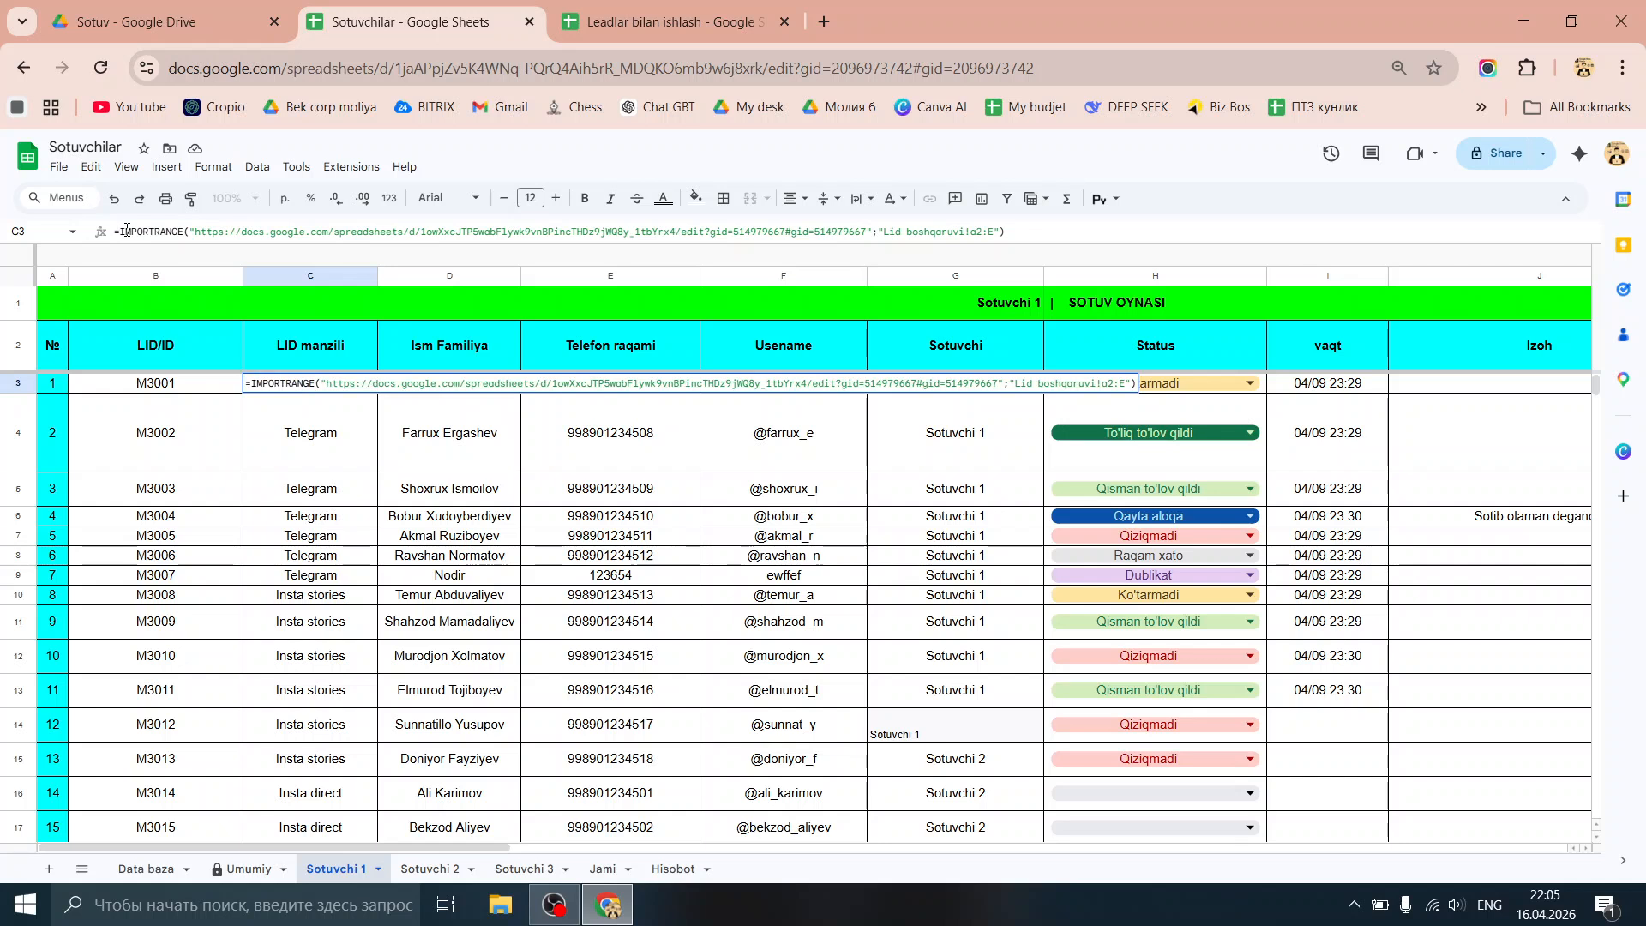
type("(")
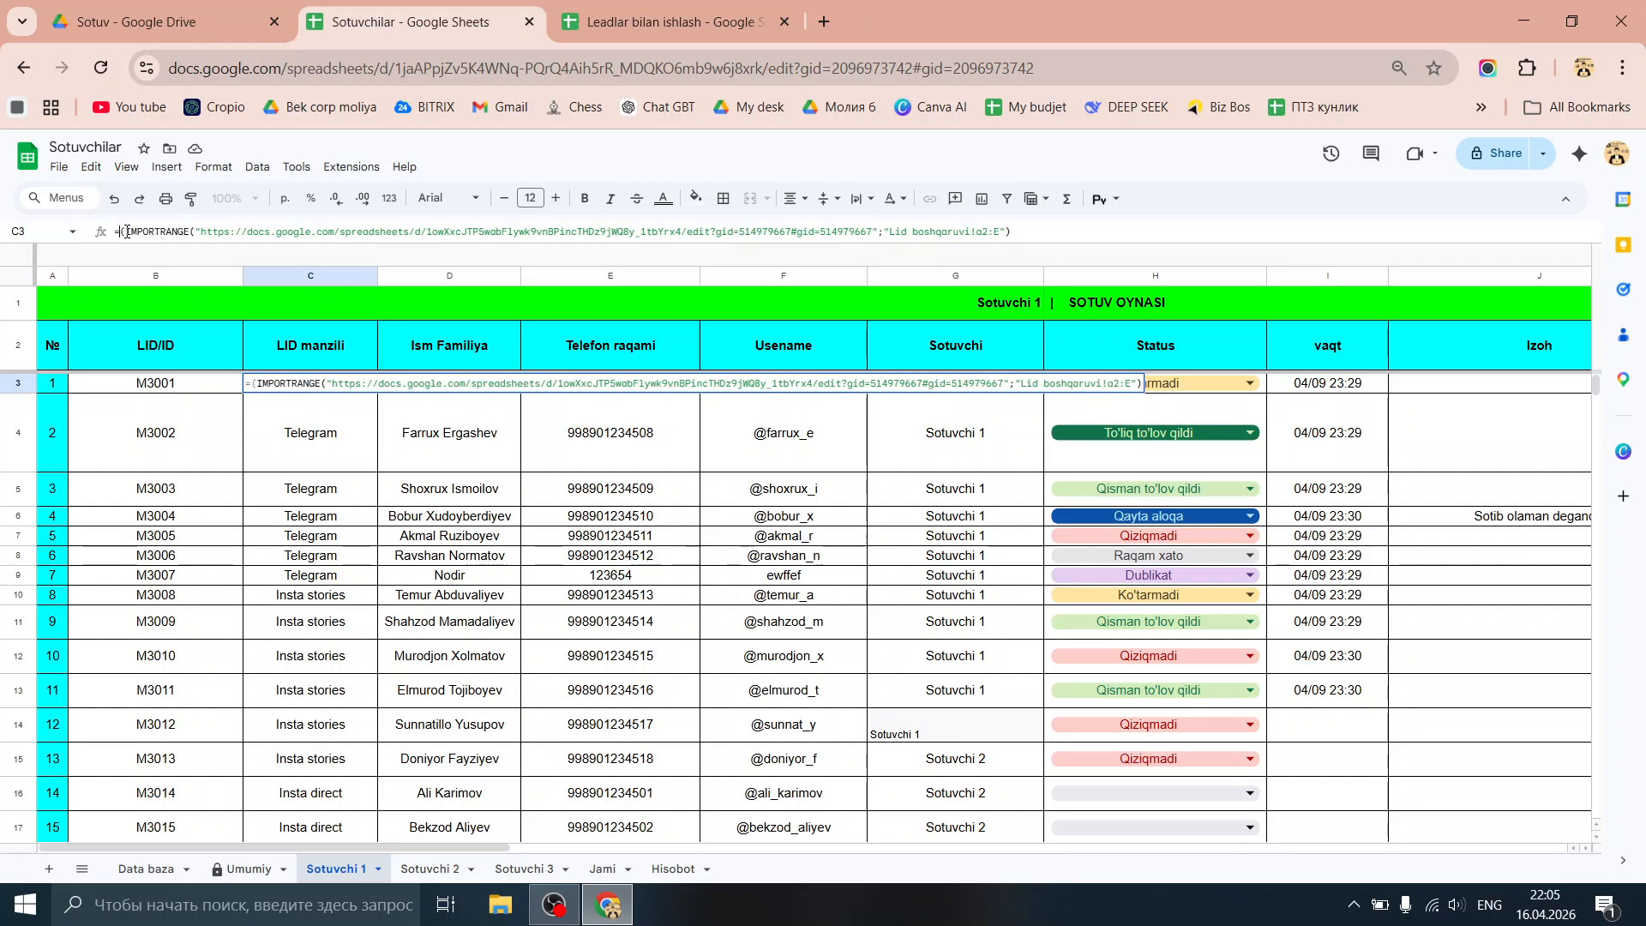
type("query")
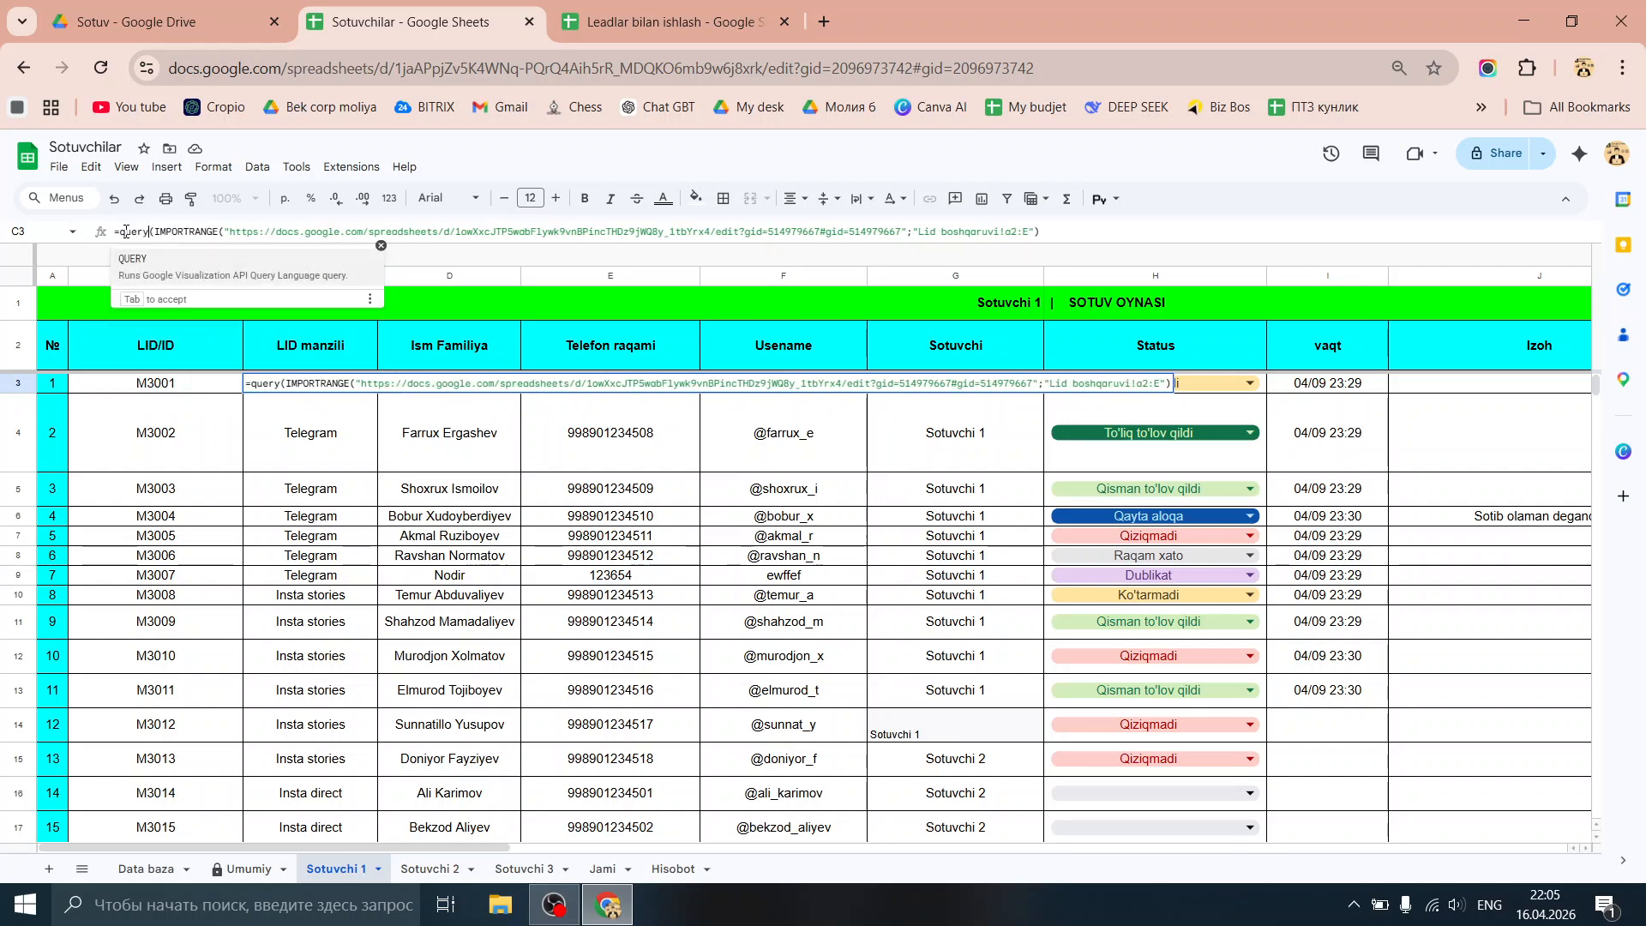
key("Tab")
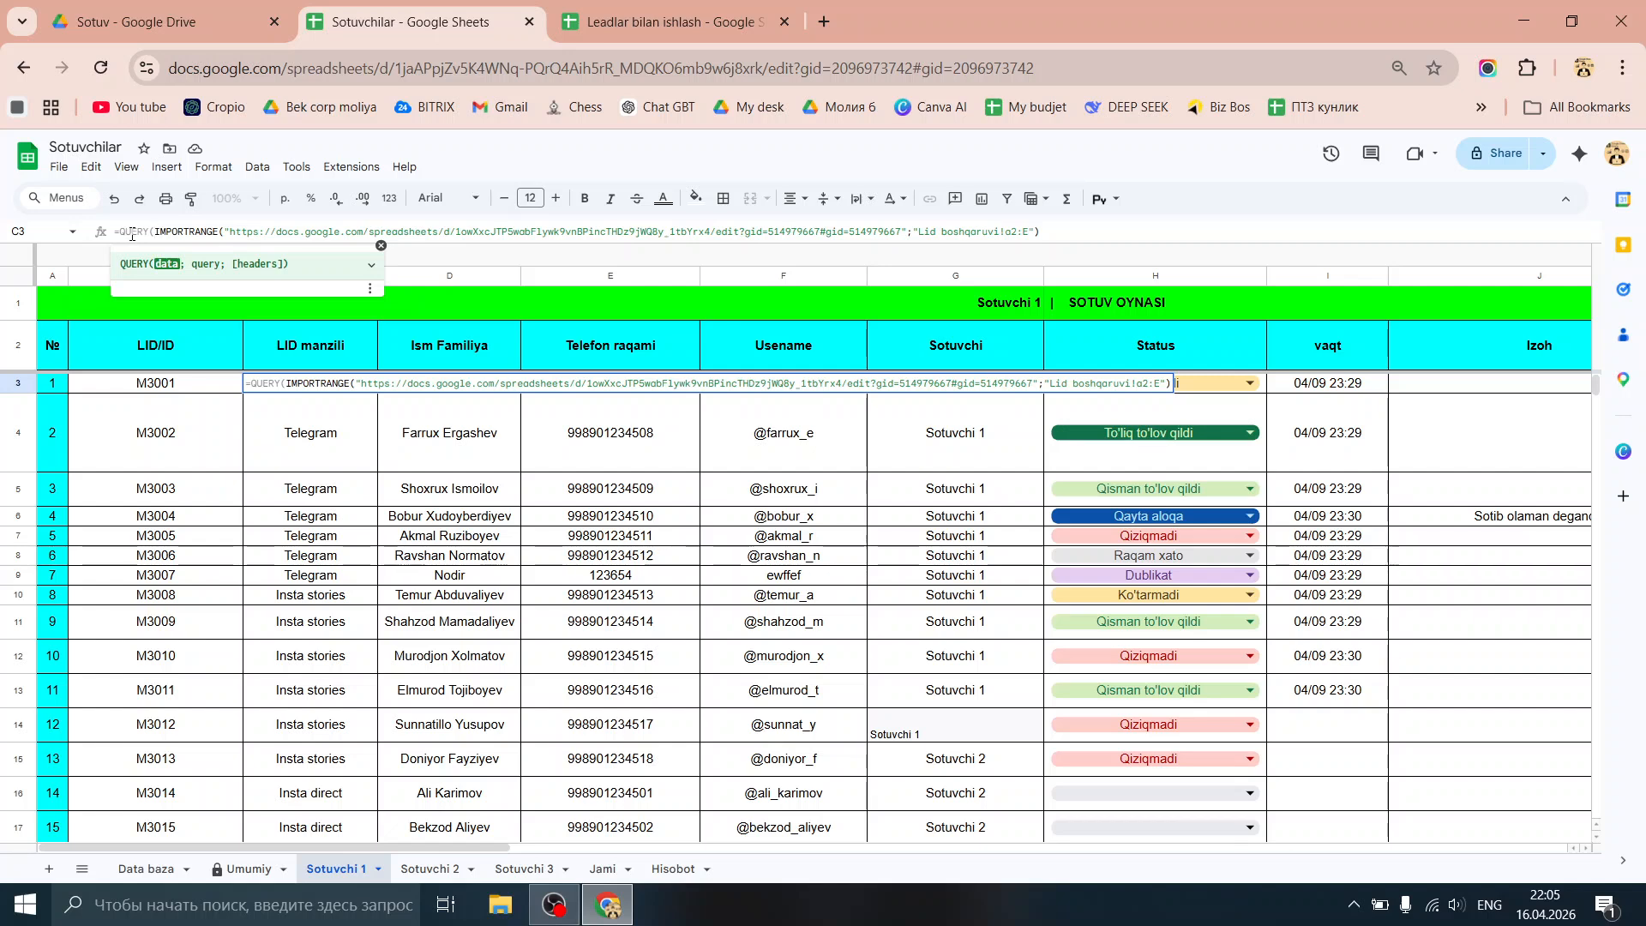
key("Return")
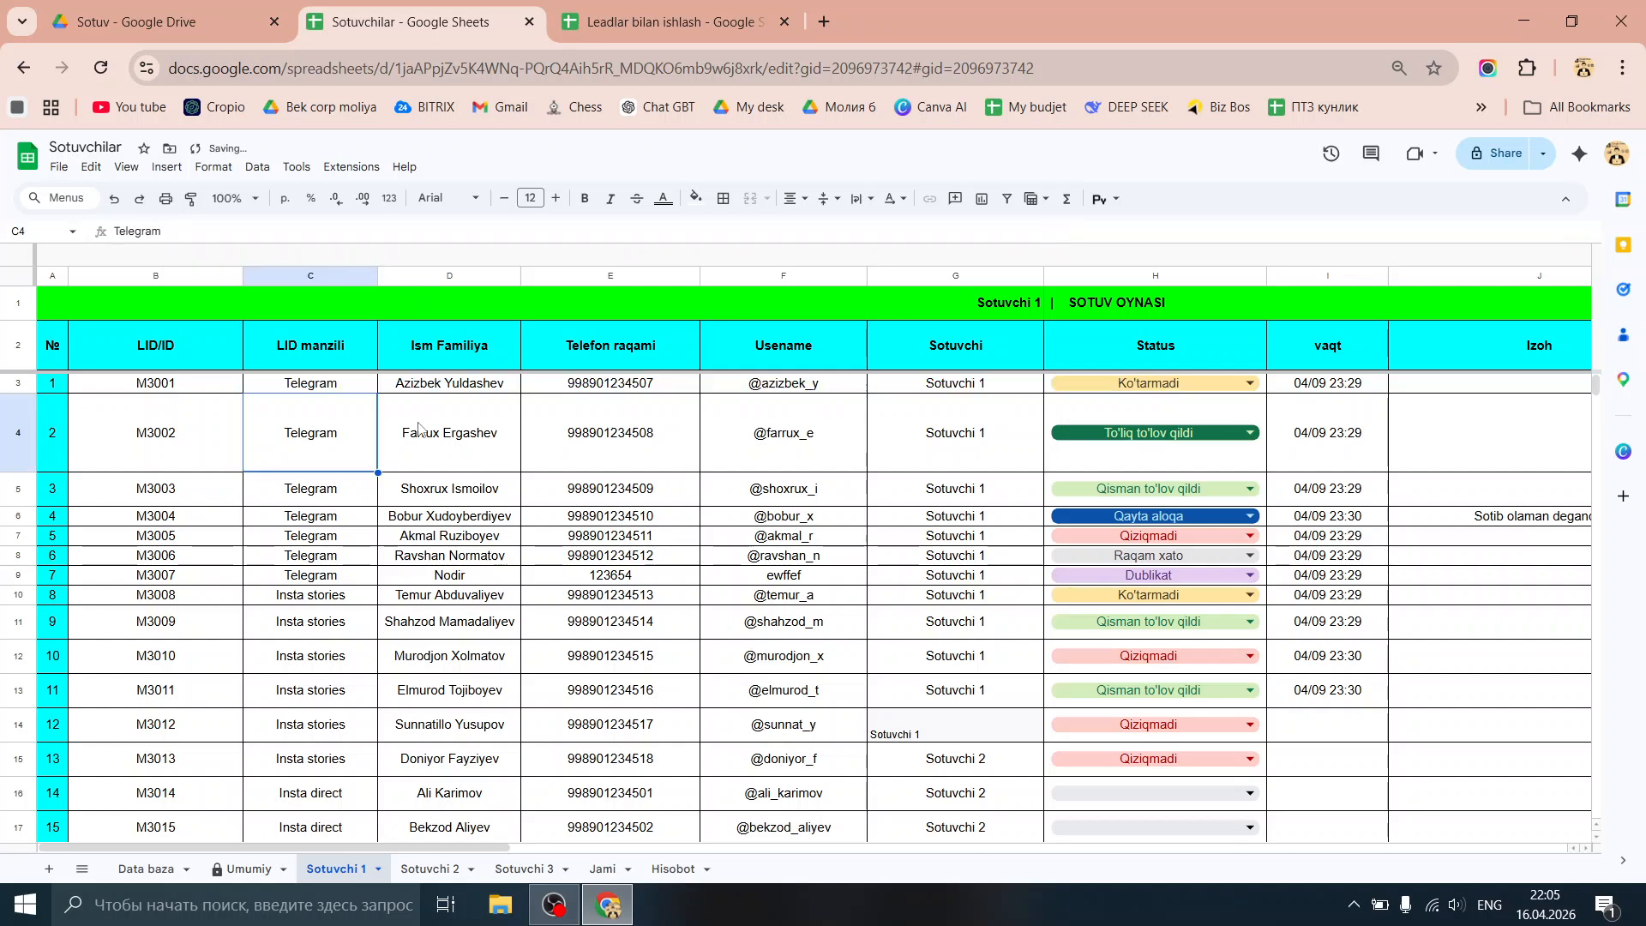
left_click(364, 383)
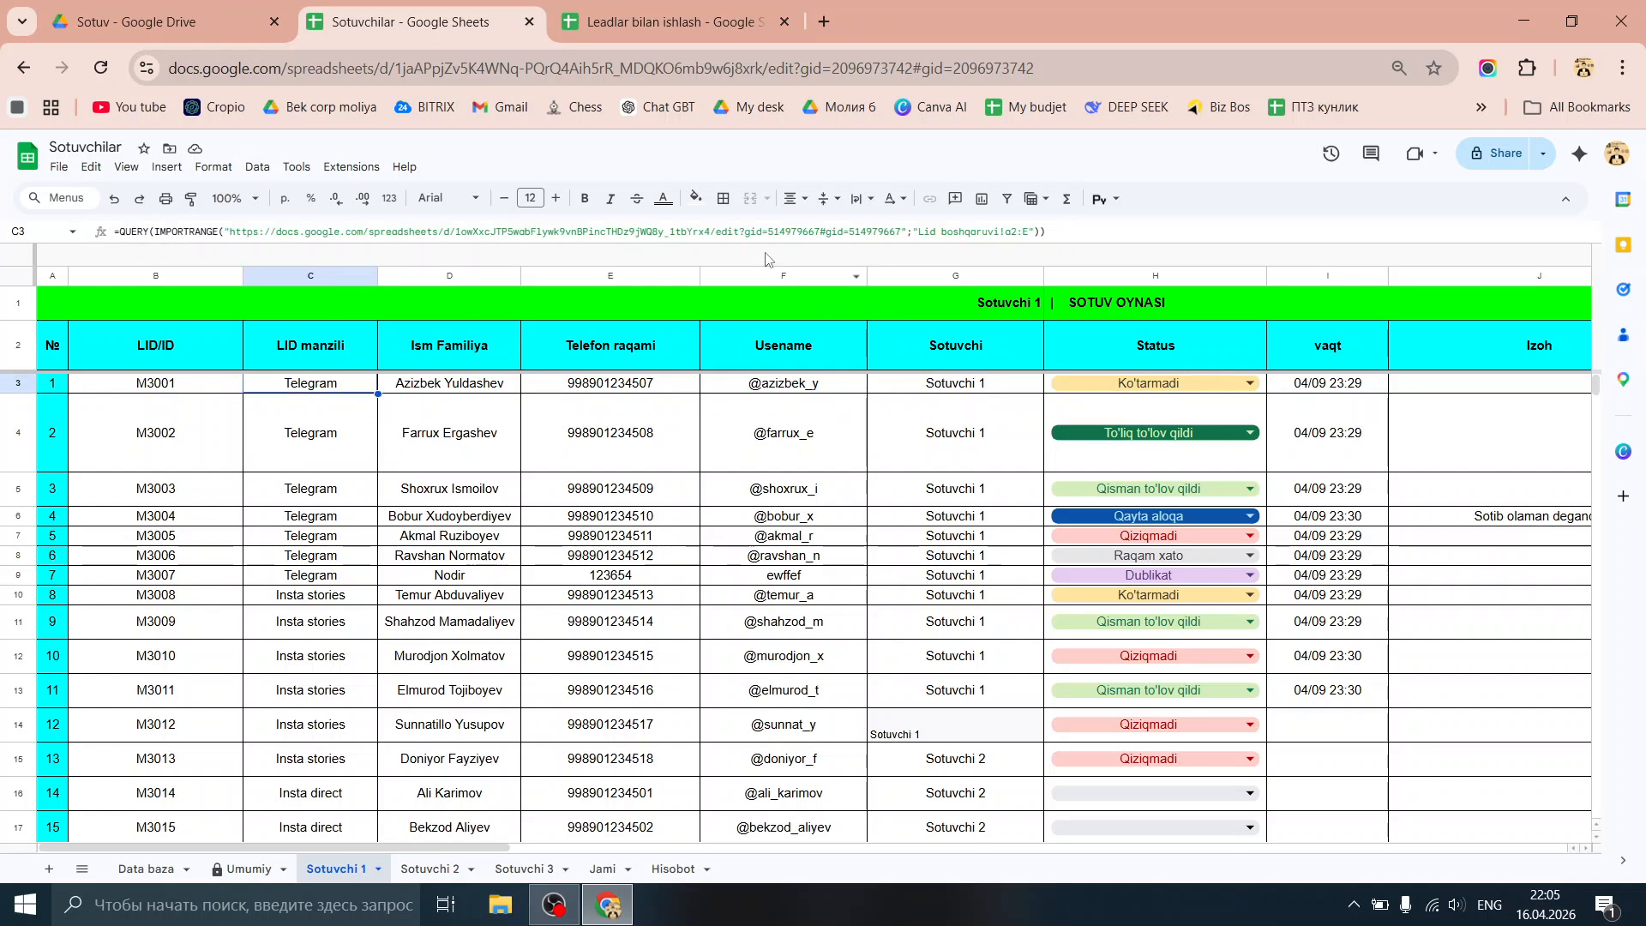
Step: Add the query "select * where Col5 ='Sotuvchi 1'" to C3, then select G3:G16
left_click(1117, 227)
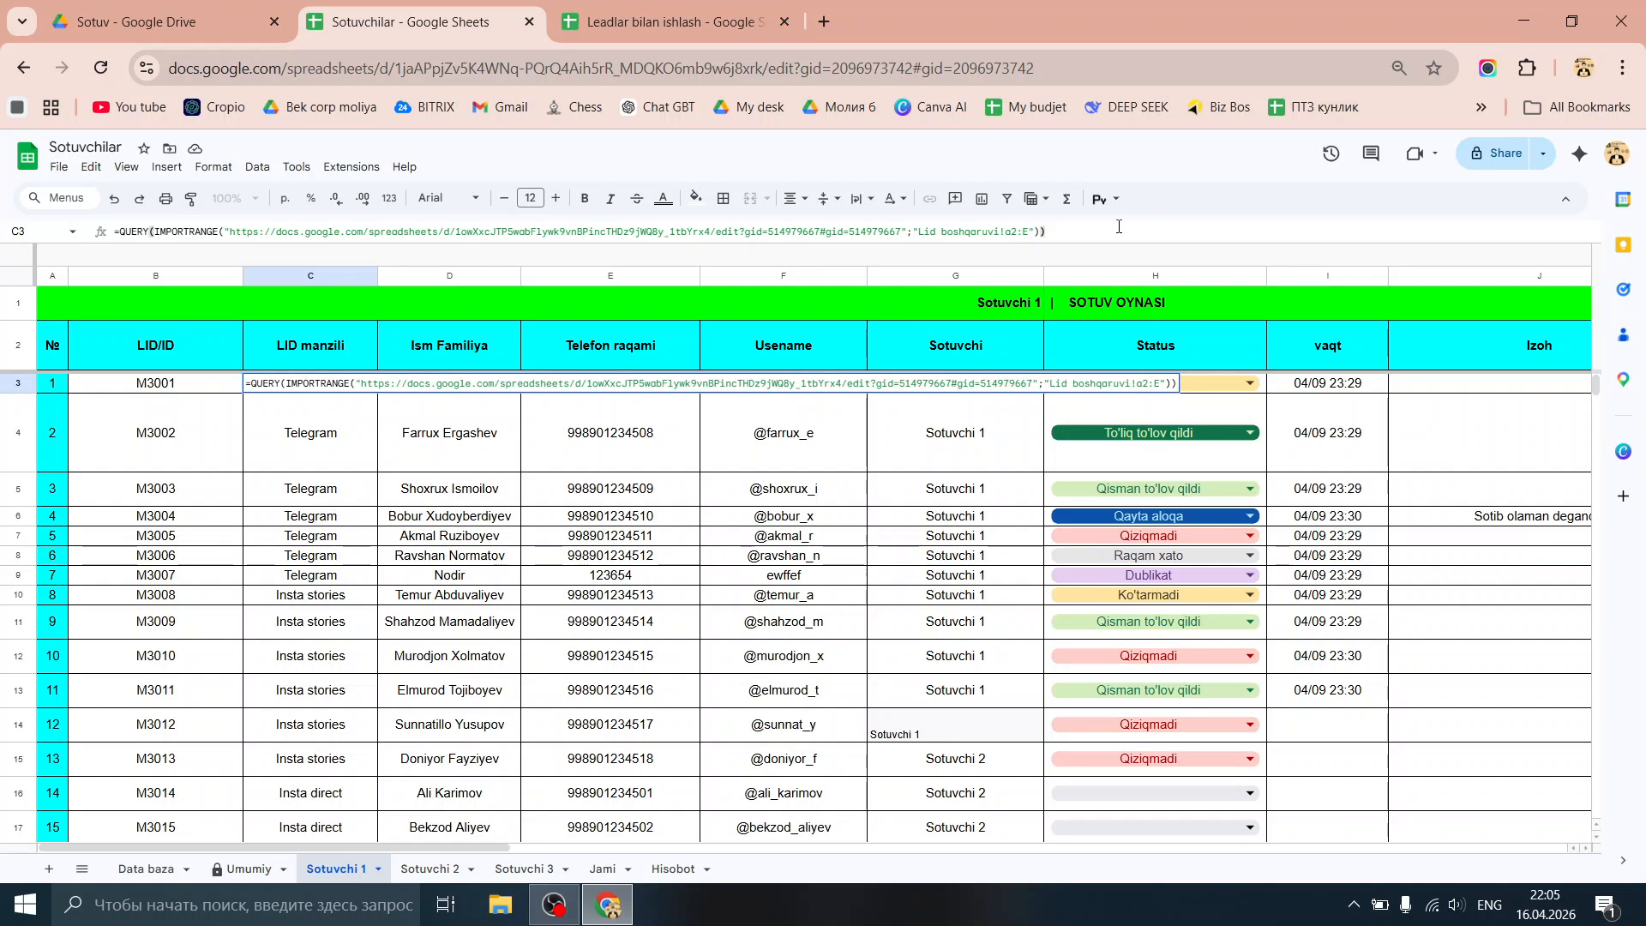
type(";")
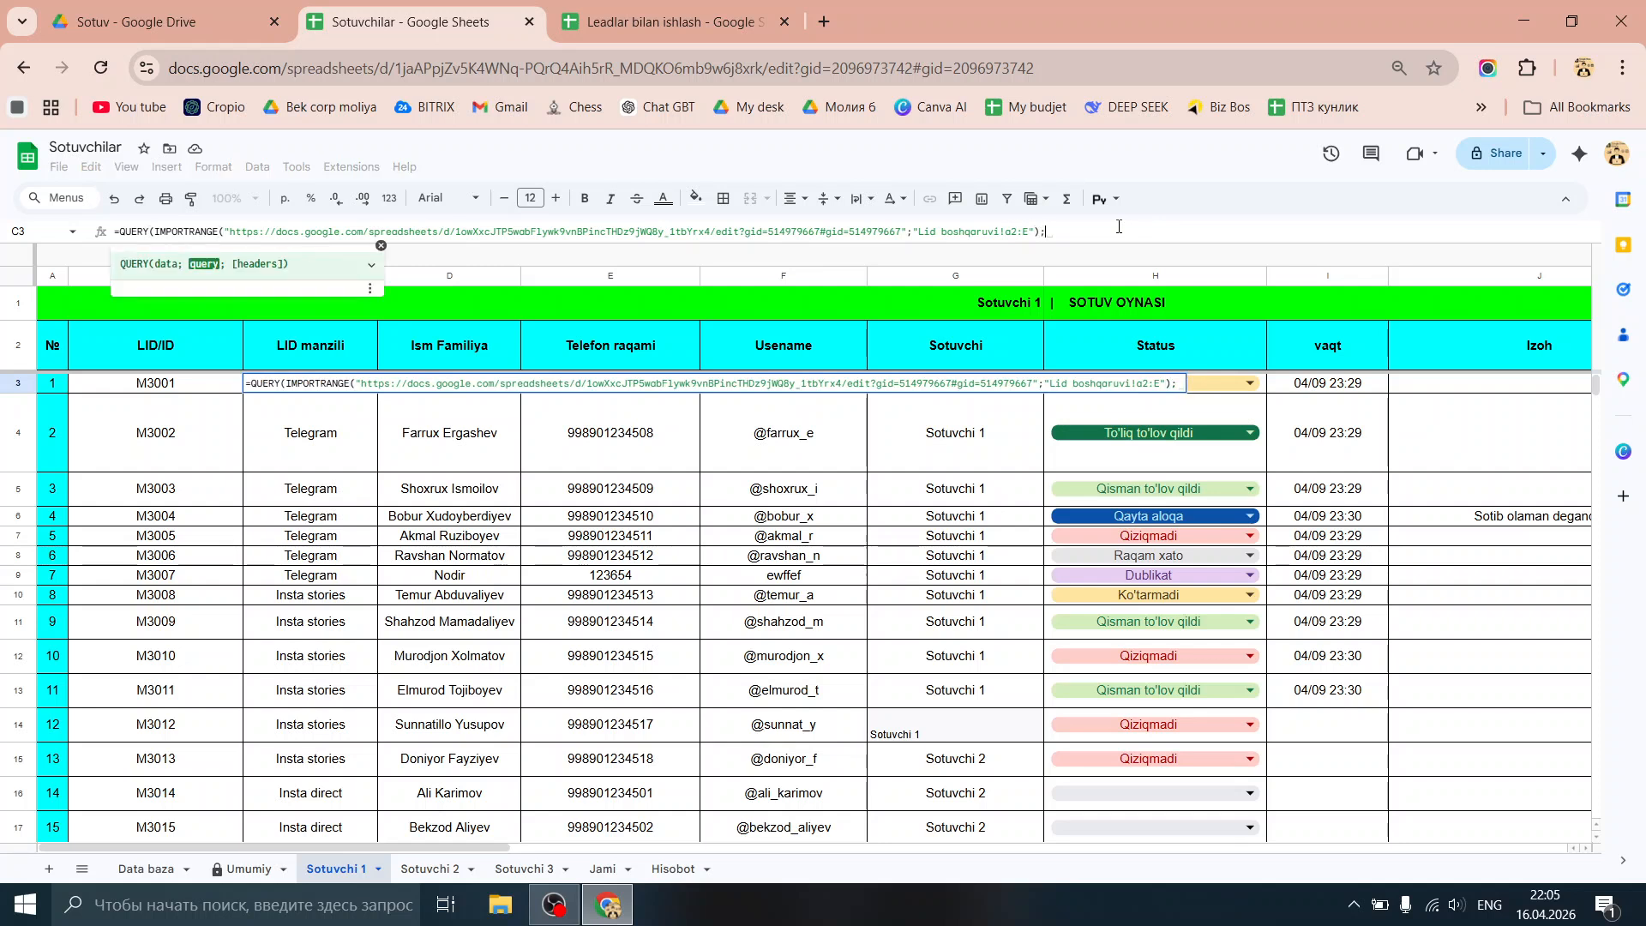
type("\"sele")
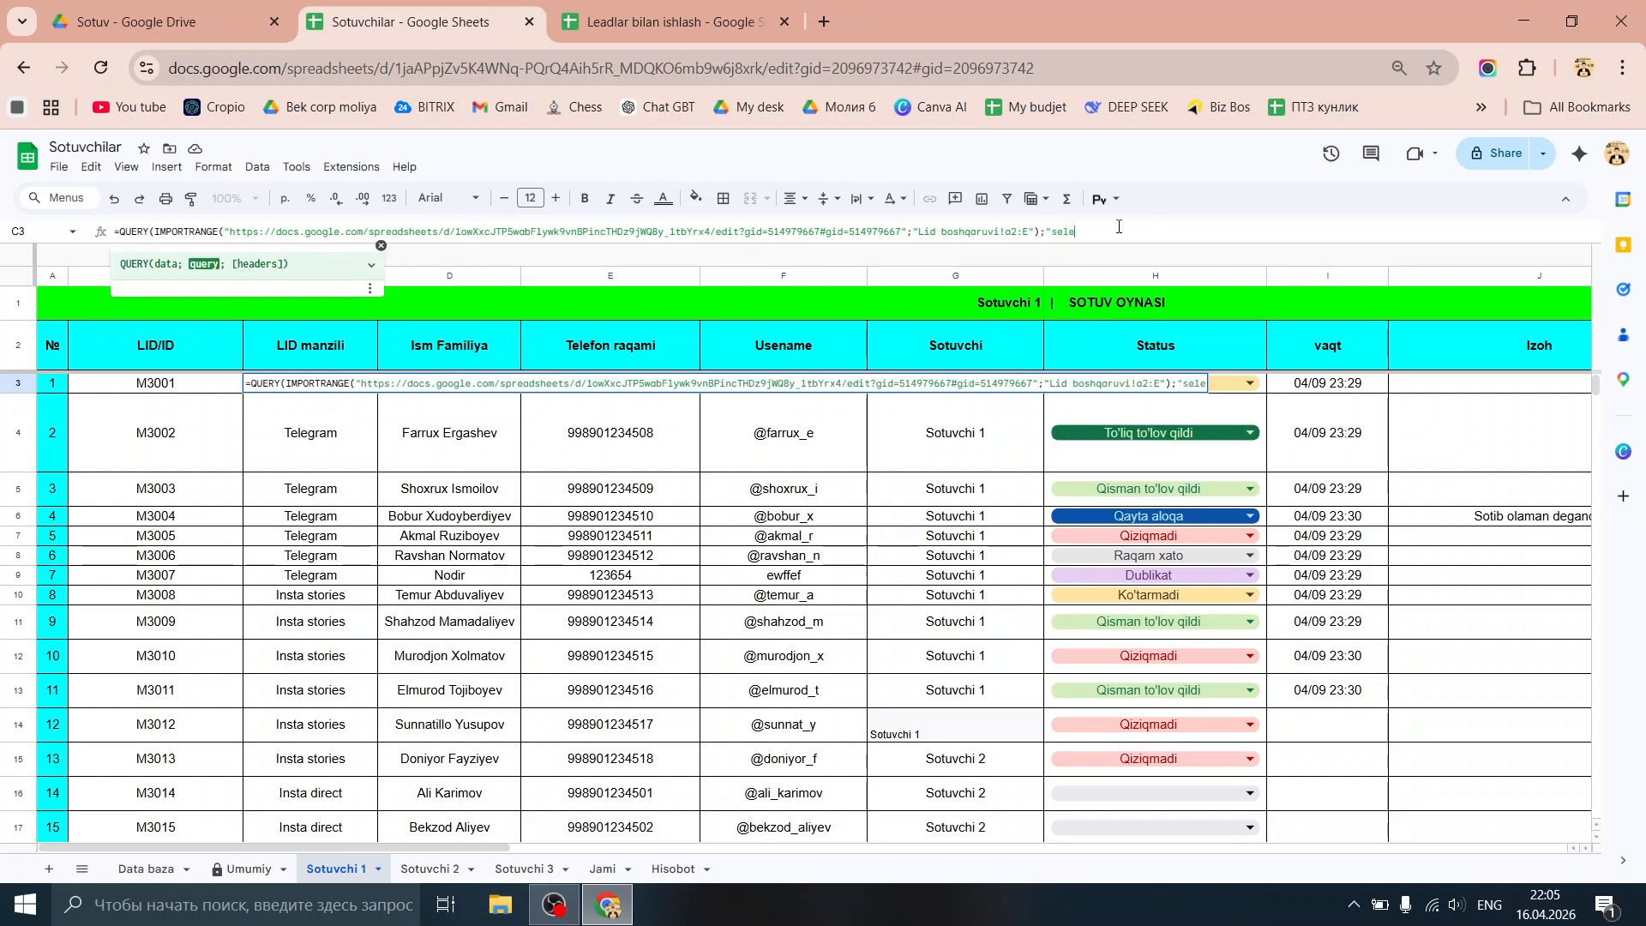
type("ct")
type("*")
type("C")
key("BackSpace")
type("where")
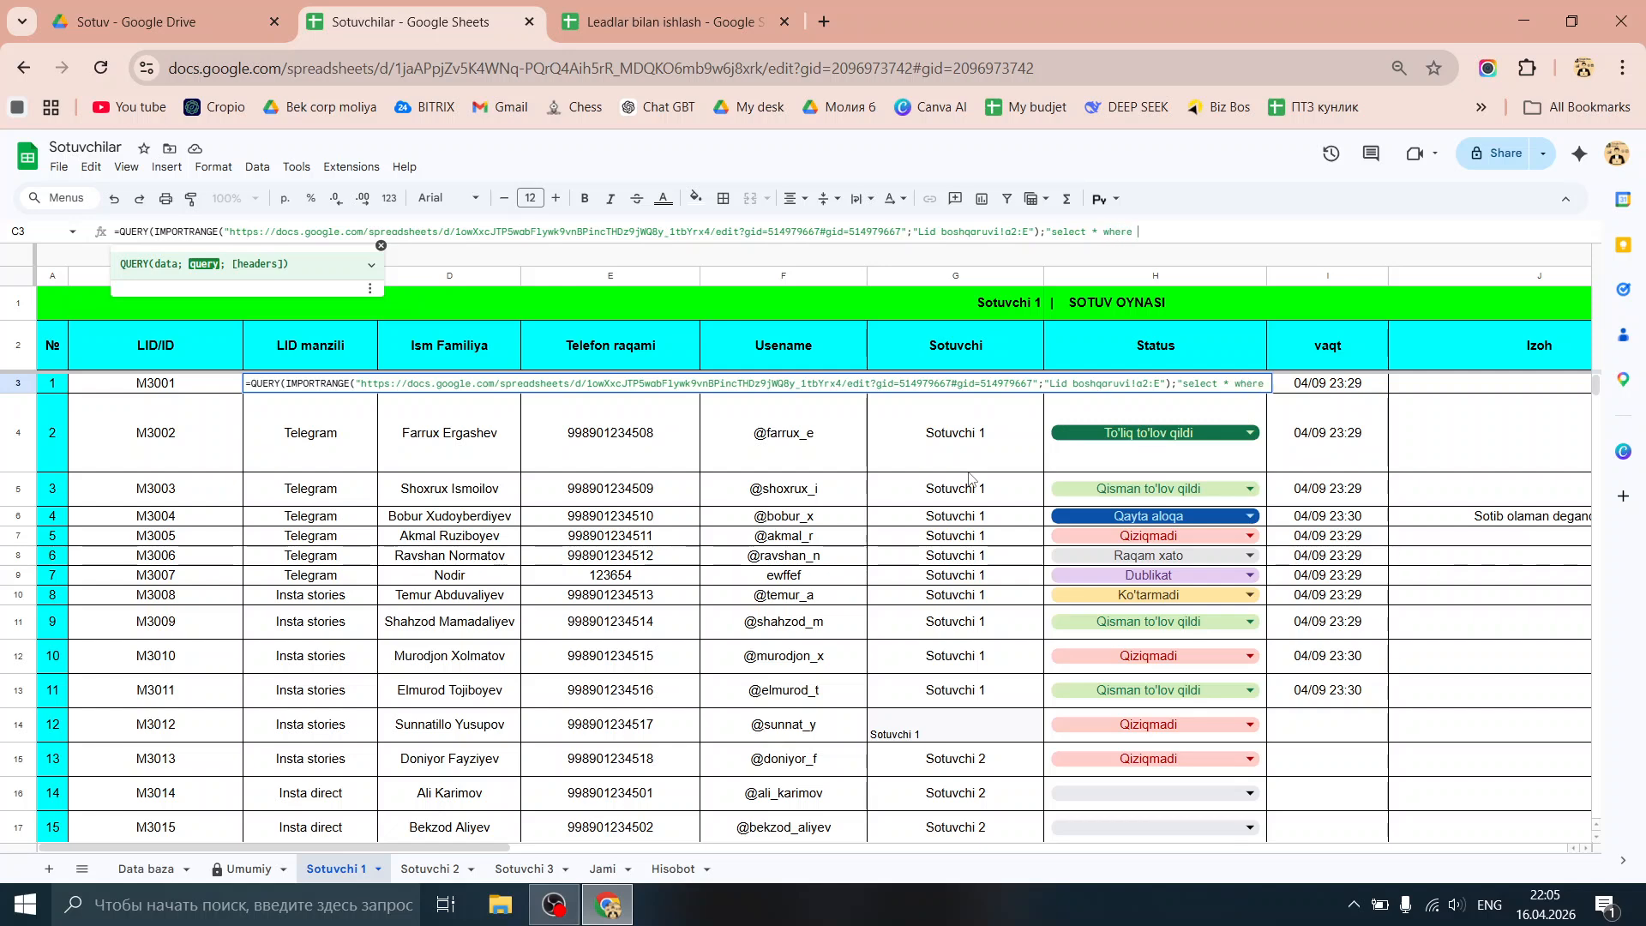
type(" Col5")
key("alt")
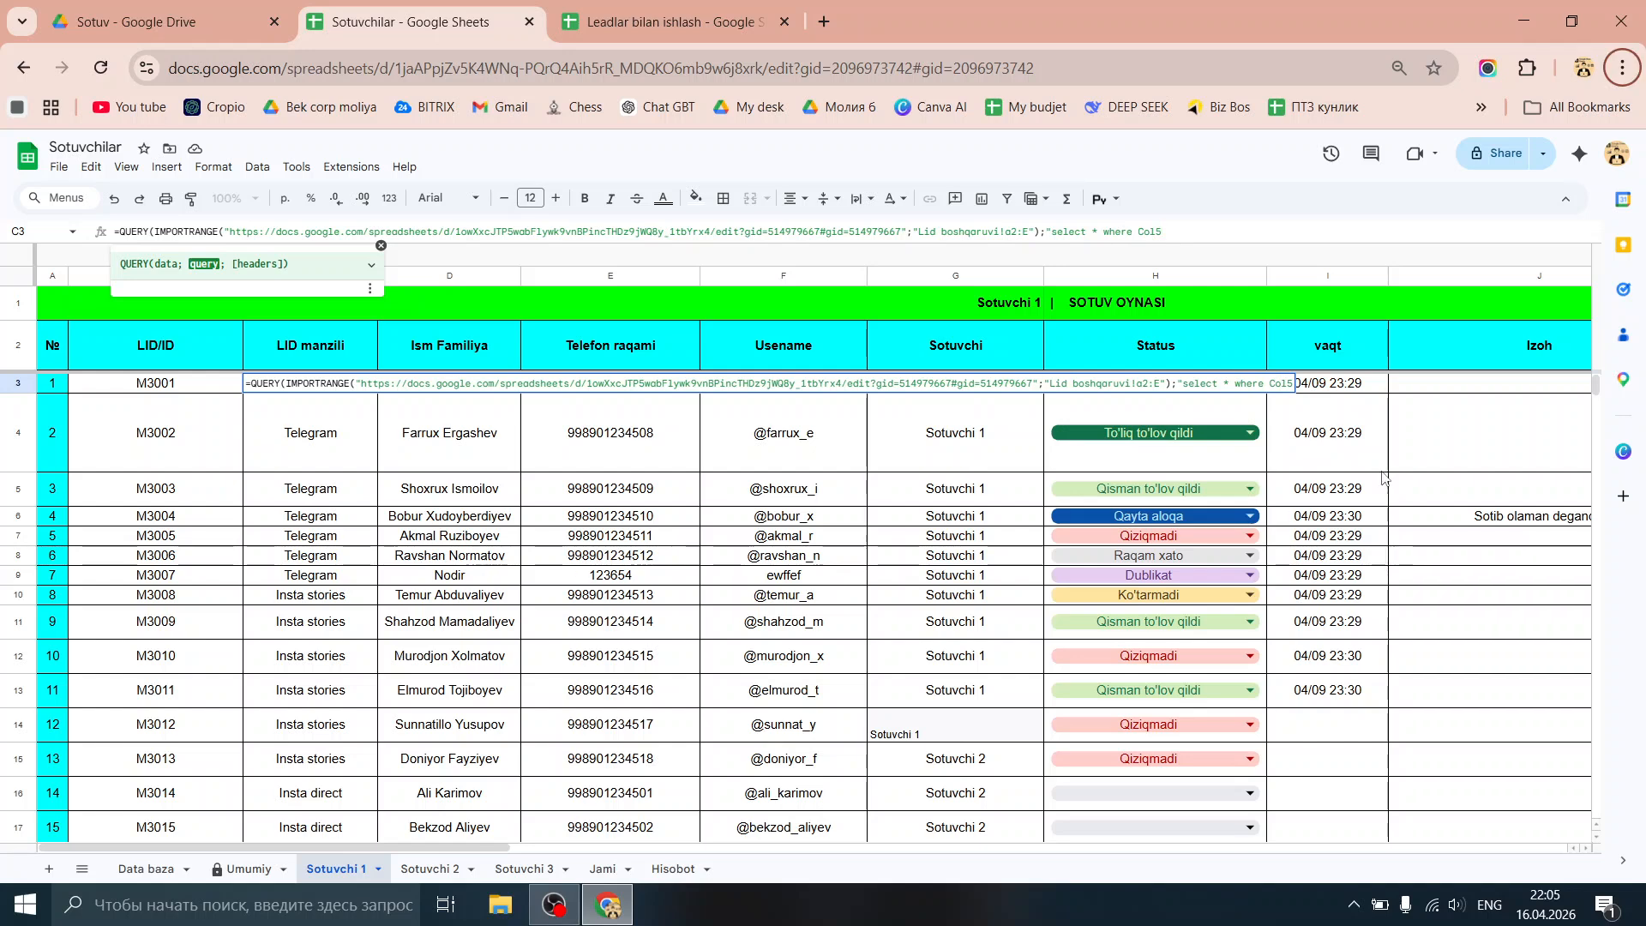
left_click(1207, 232)
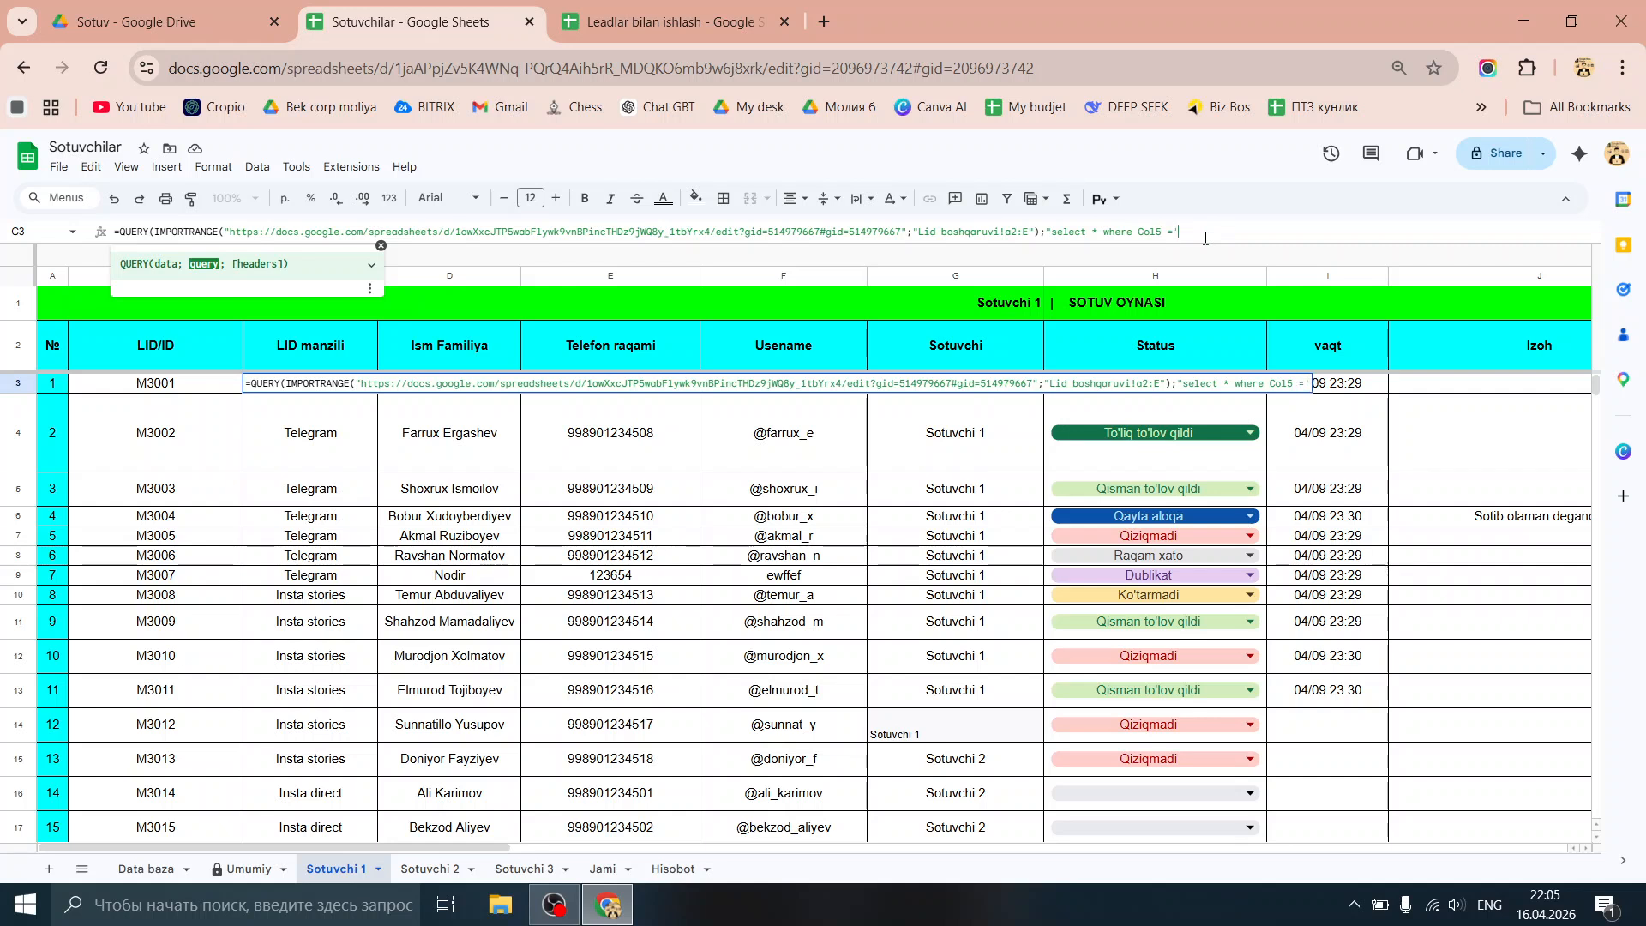
type("='Sotuv")
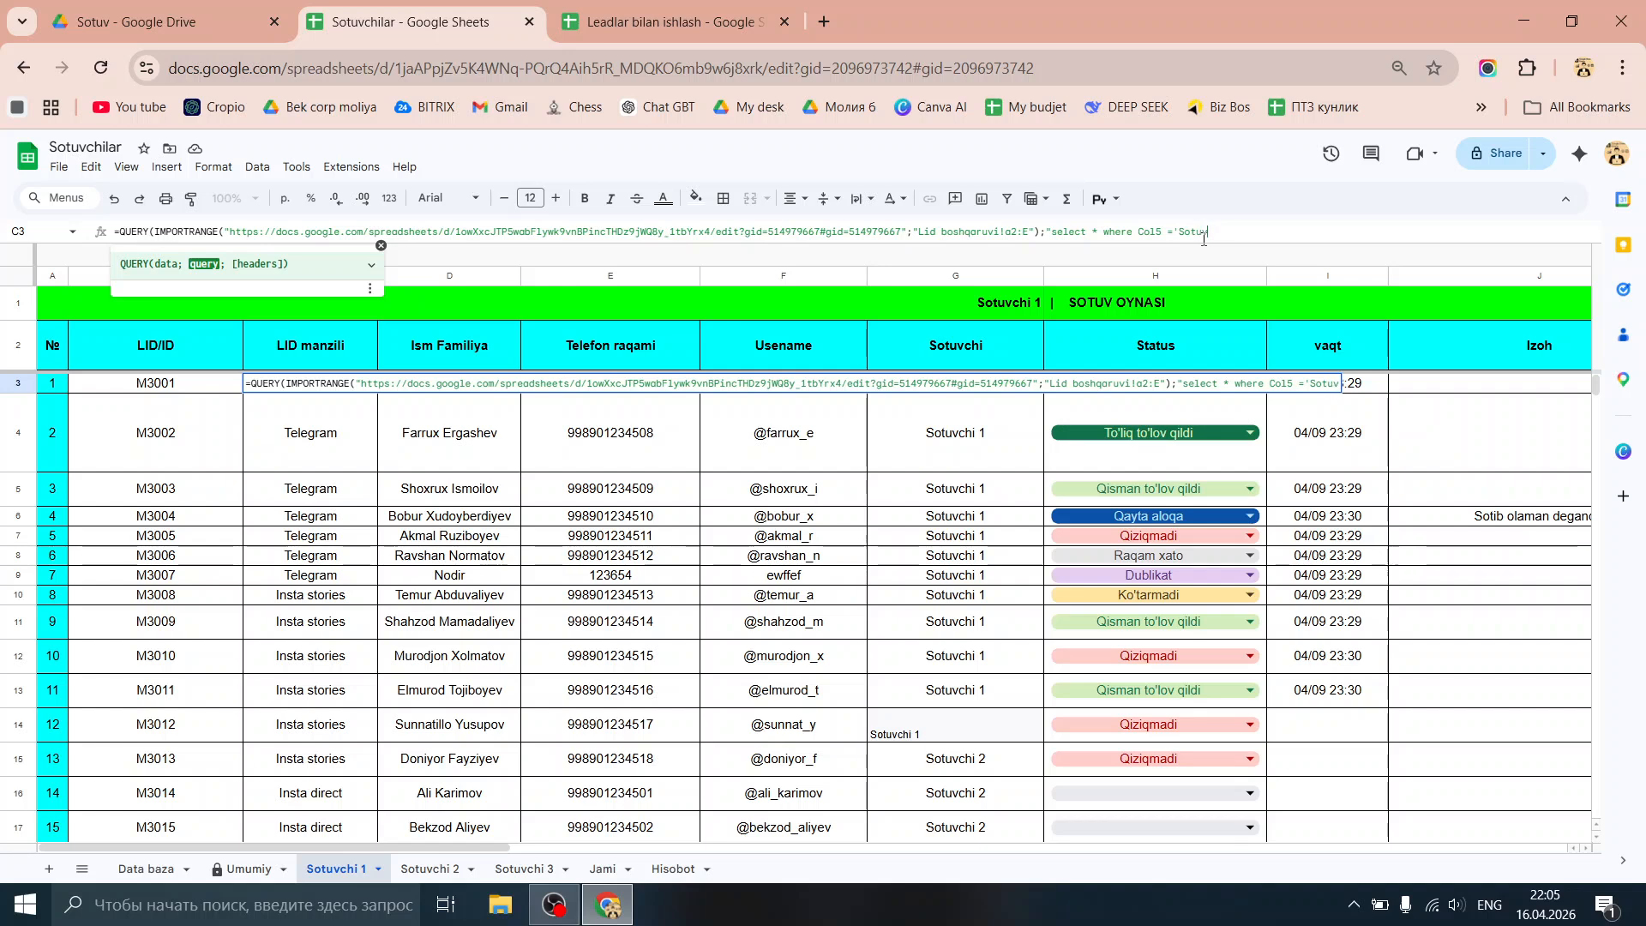
type("chi 1'\"")
key("Return")
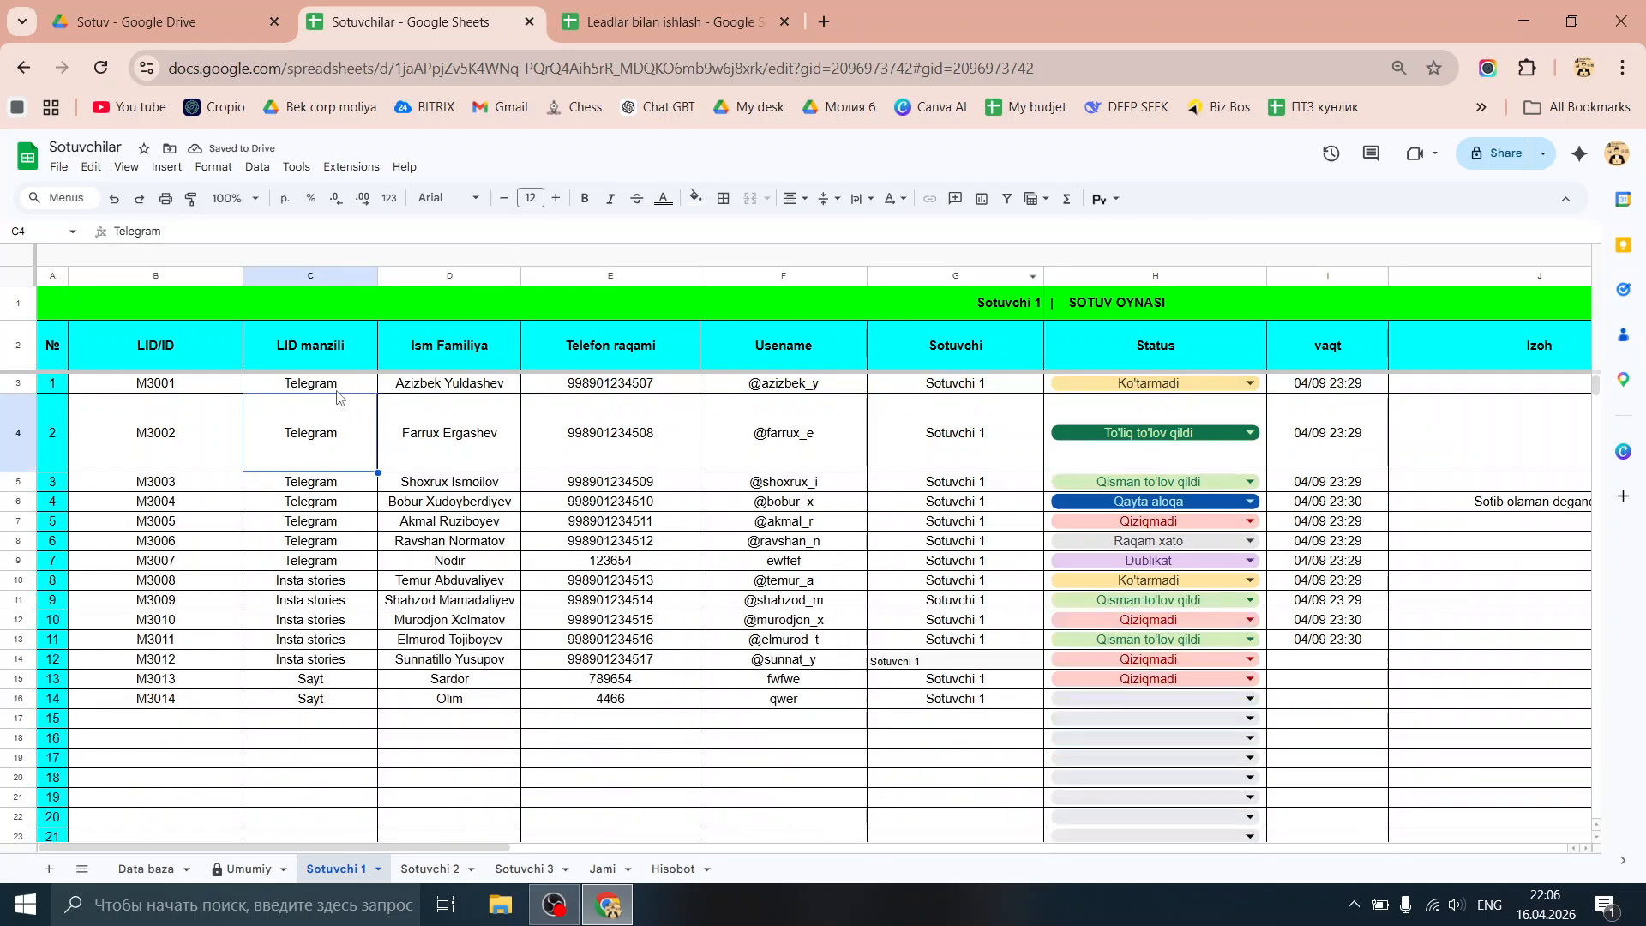
left_click_drag(924, 383, 925, 703)
Step: Center the seller names in column G and delete the hard-coded seller name from C3's condition
left_click(793, 198)
left_click(824, 227)
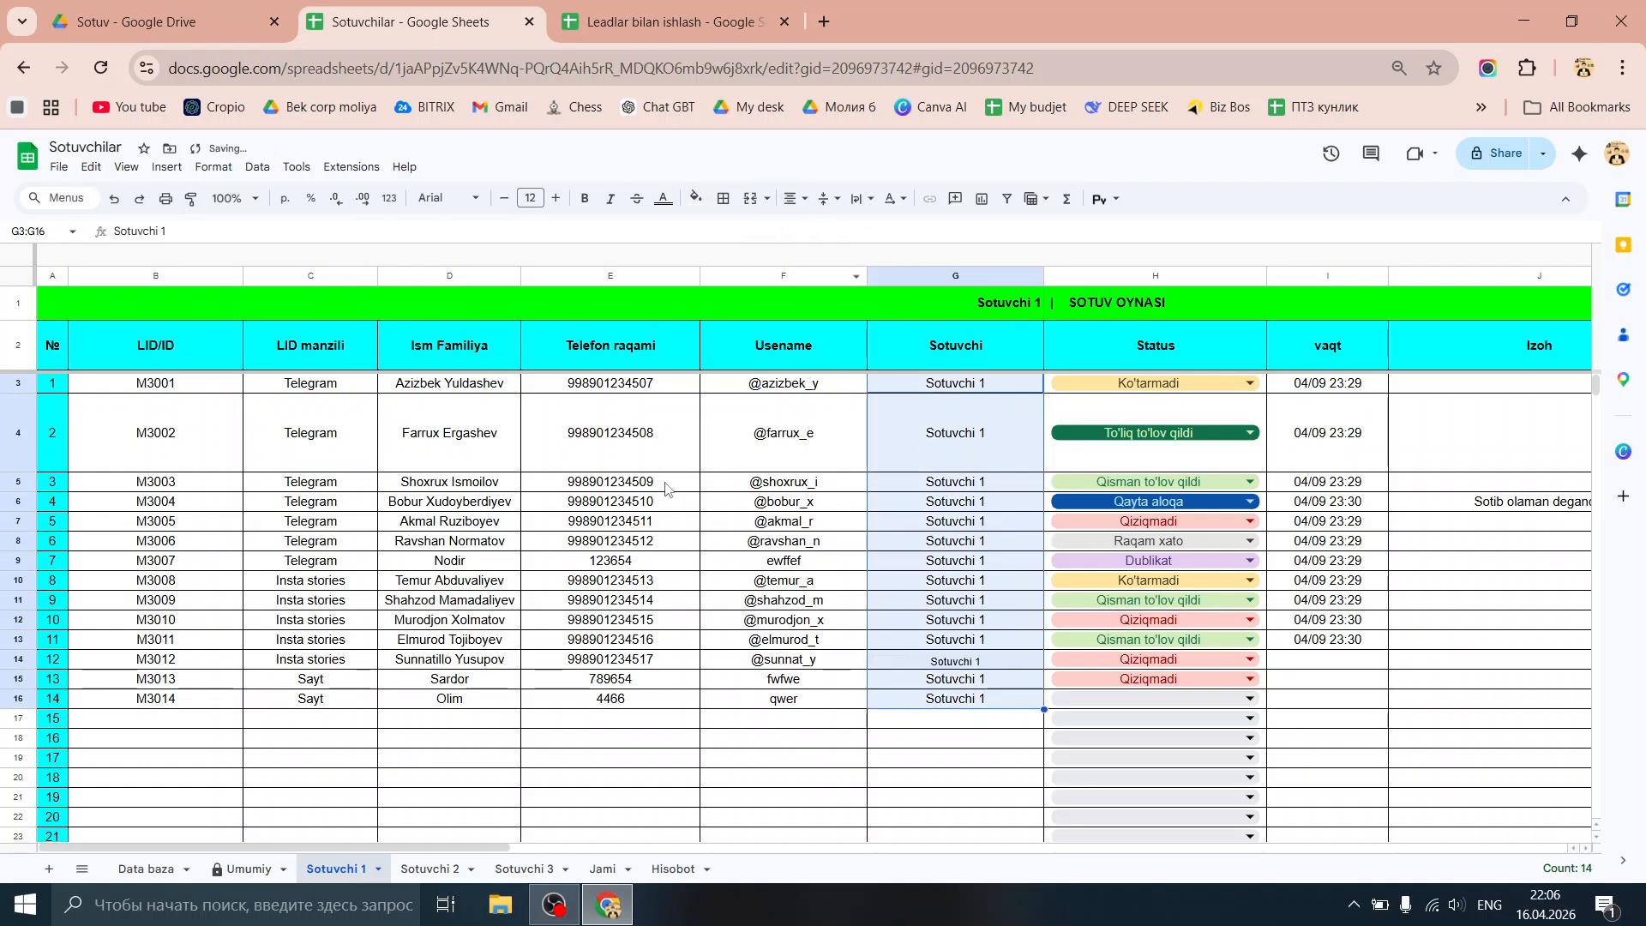
left_click(365, 384)
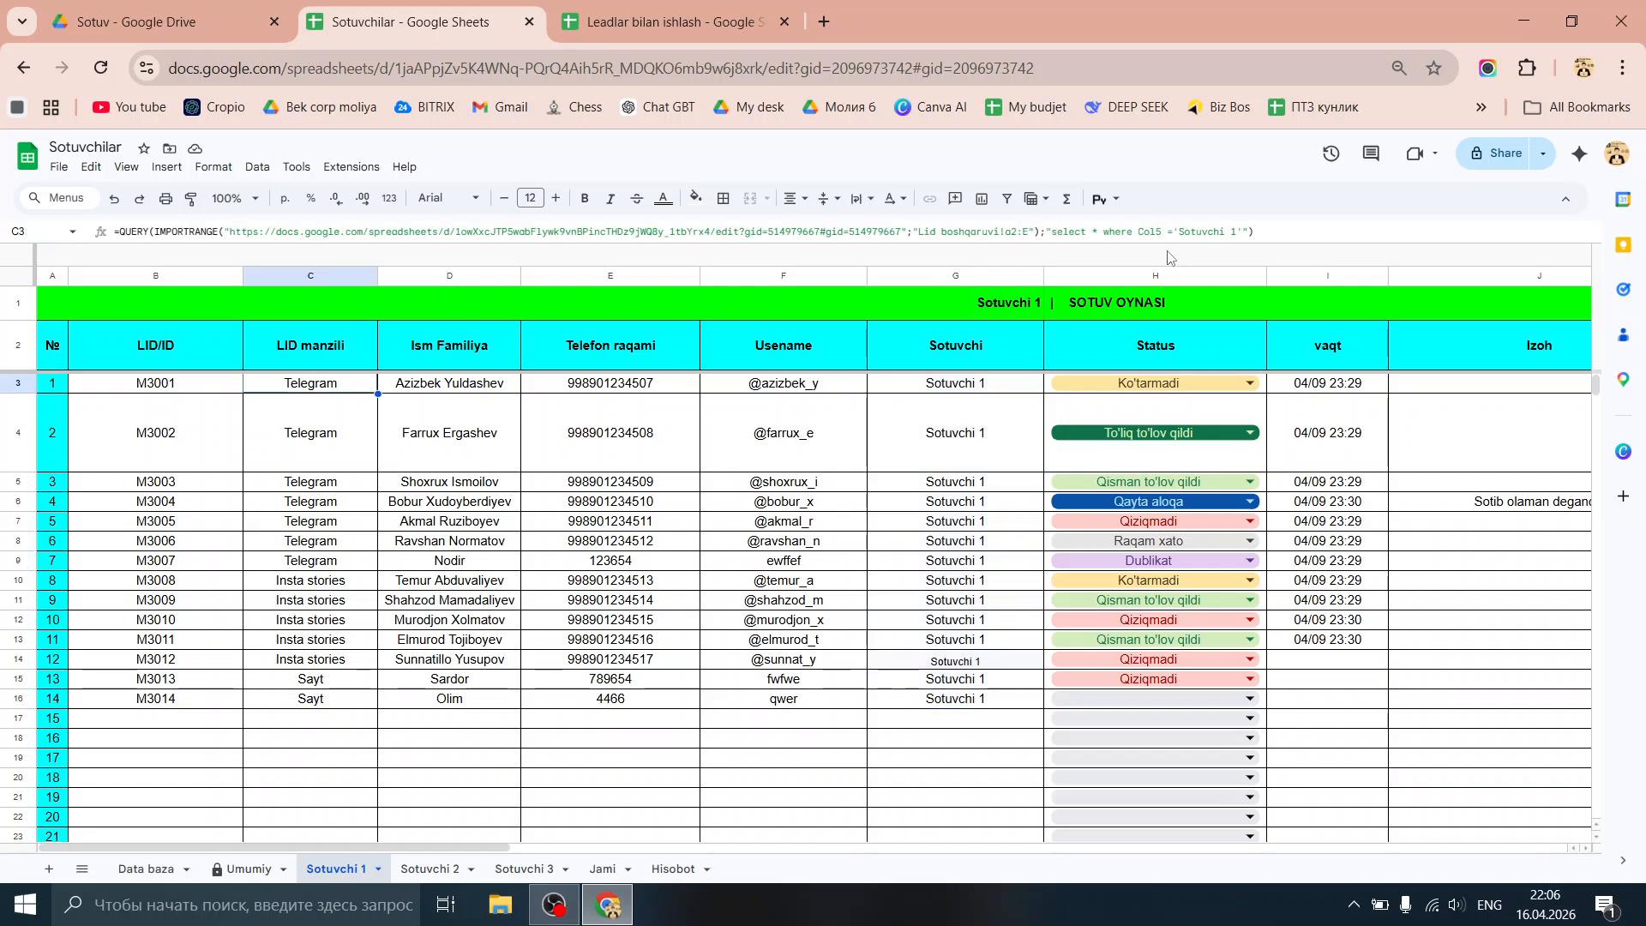
left_click_drag(1238, 232, 1174, 240)
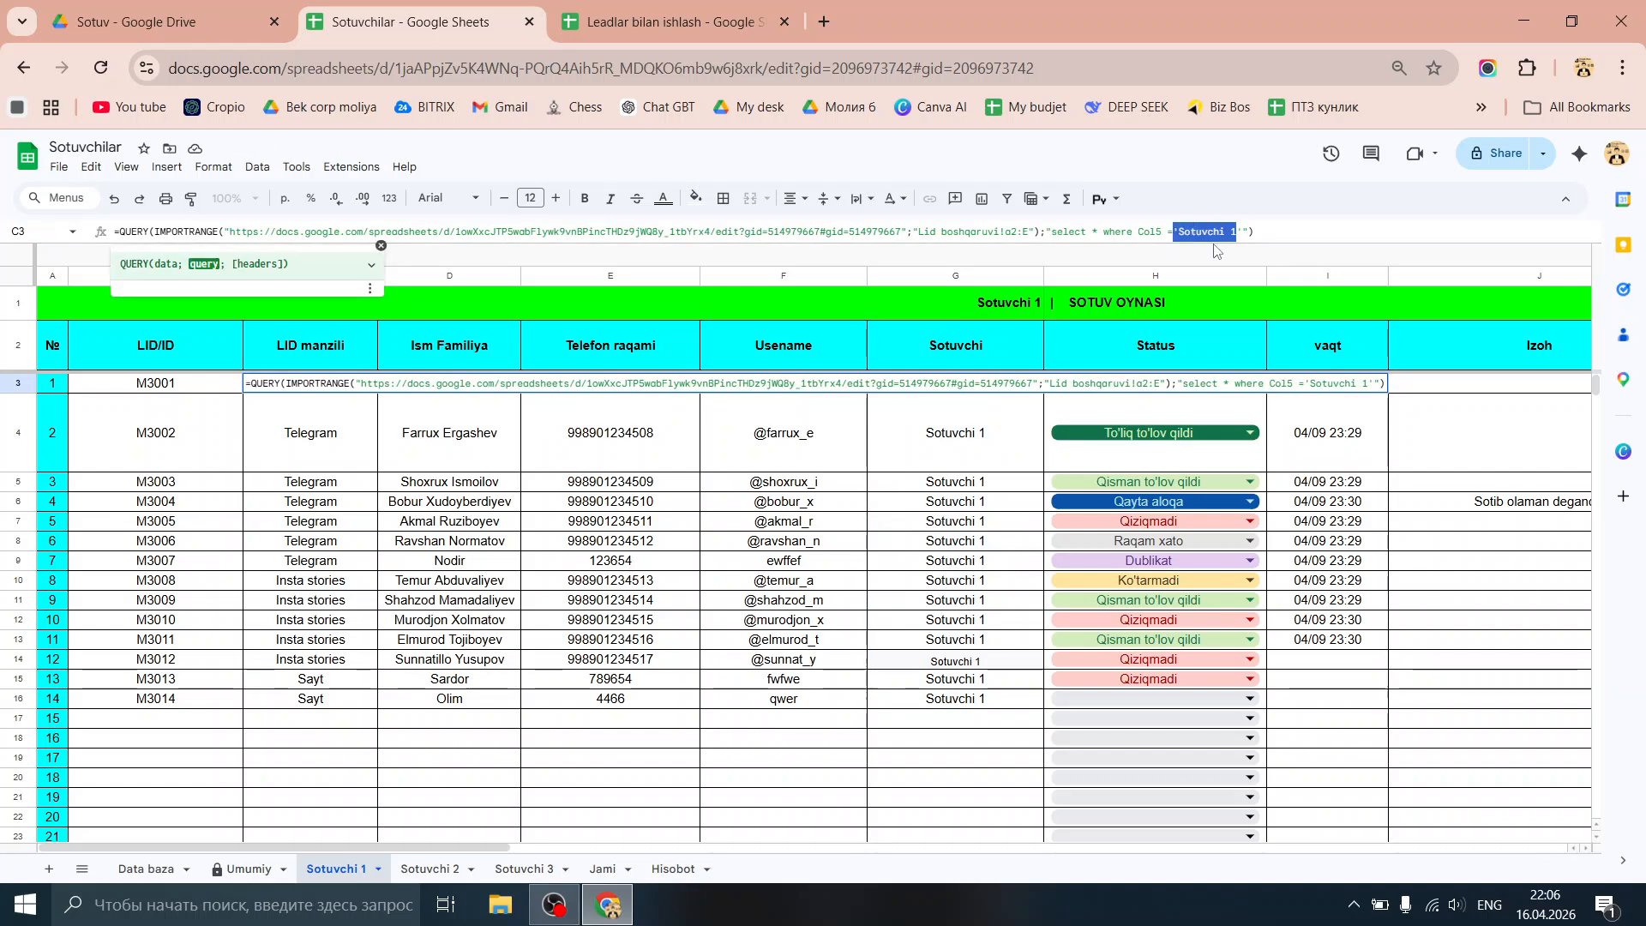
key("Delete")
key("Delete")
key("Delete")
key("Delete")
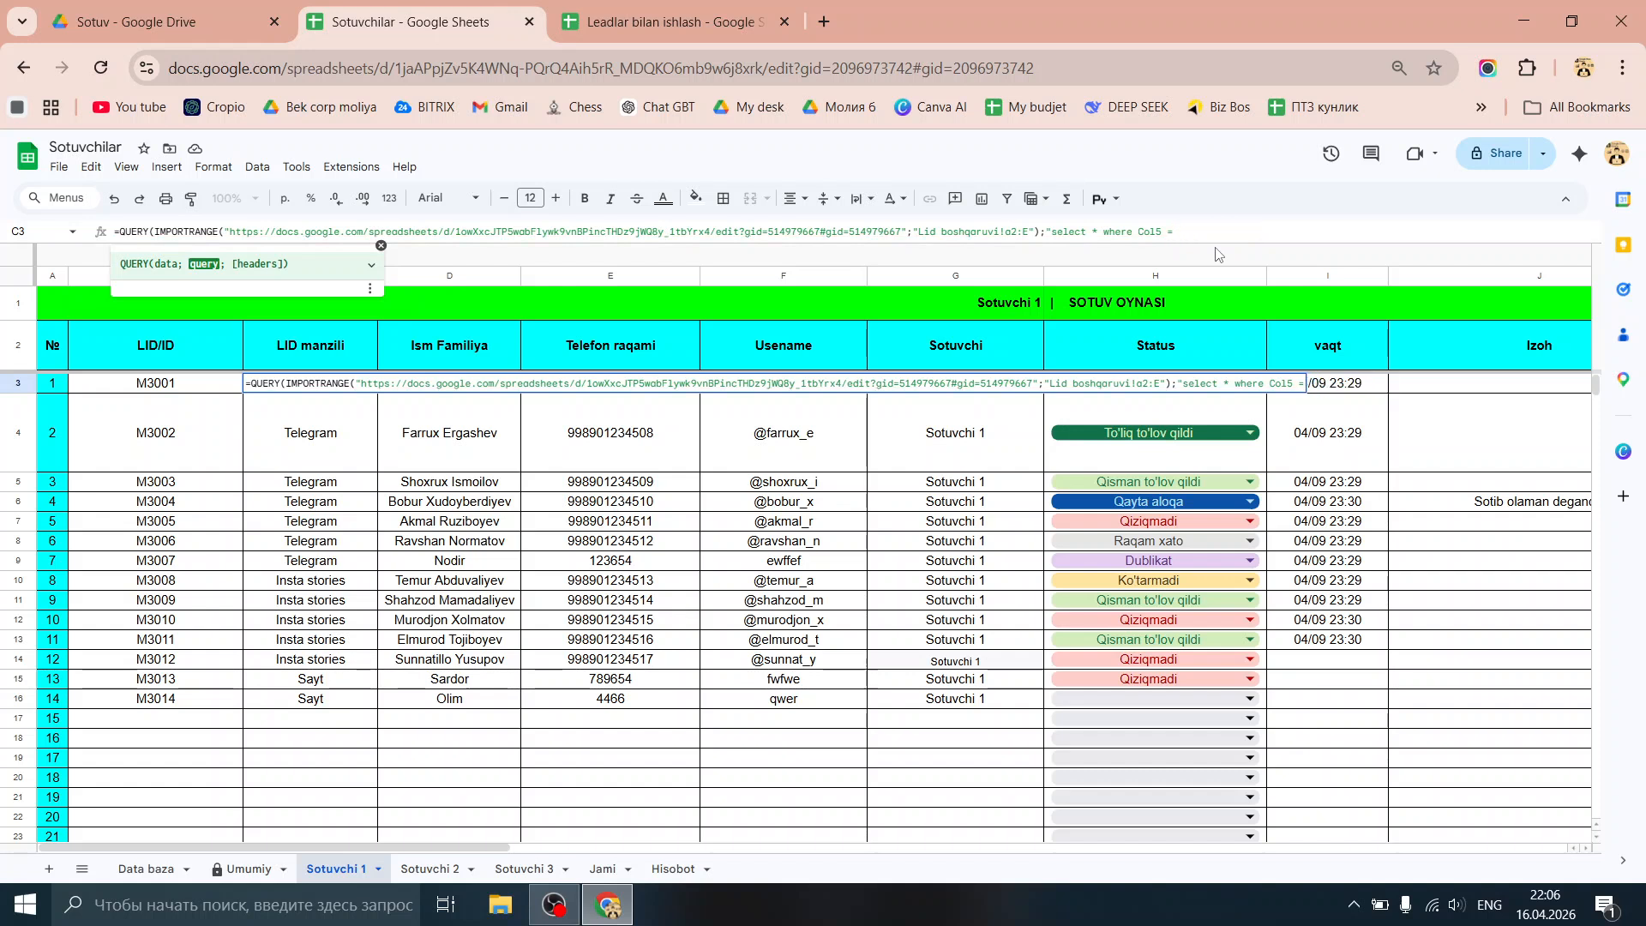
key("Return")
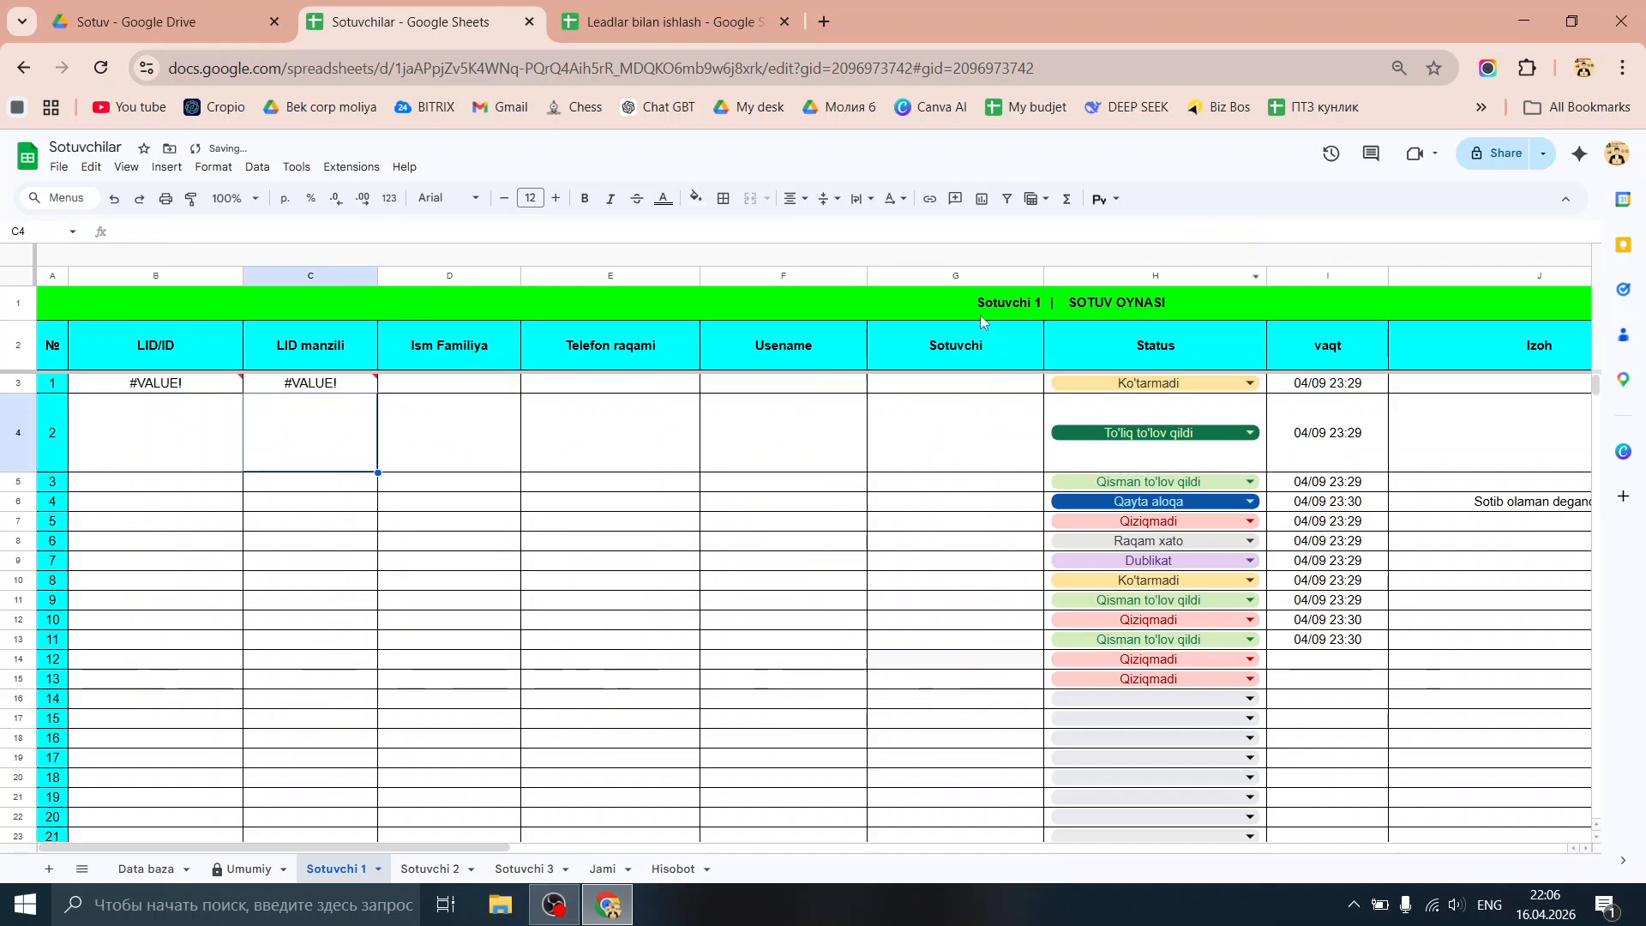
Step: Inspect the seller name in header A1 and start a concatenated reference to it in C3
left_click(996, 316)
double_click(643, 295)
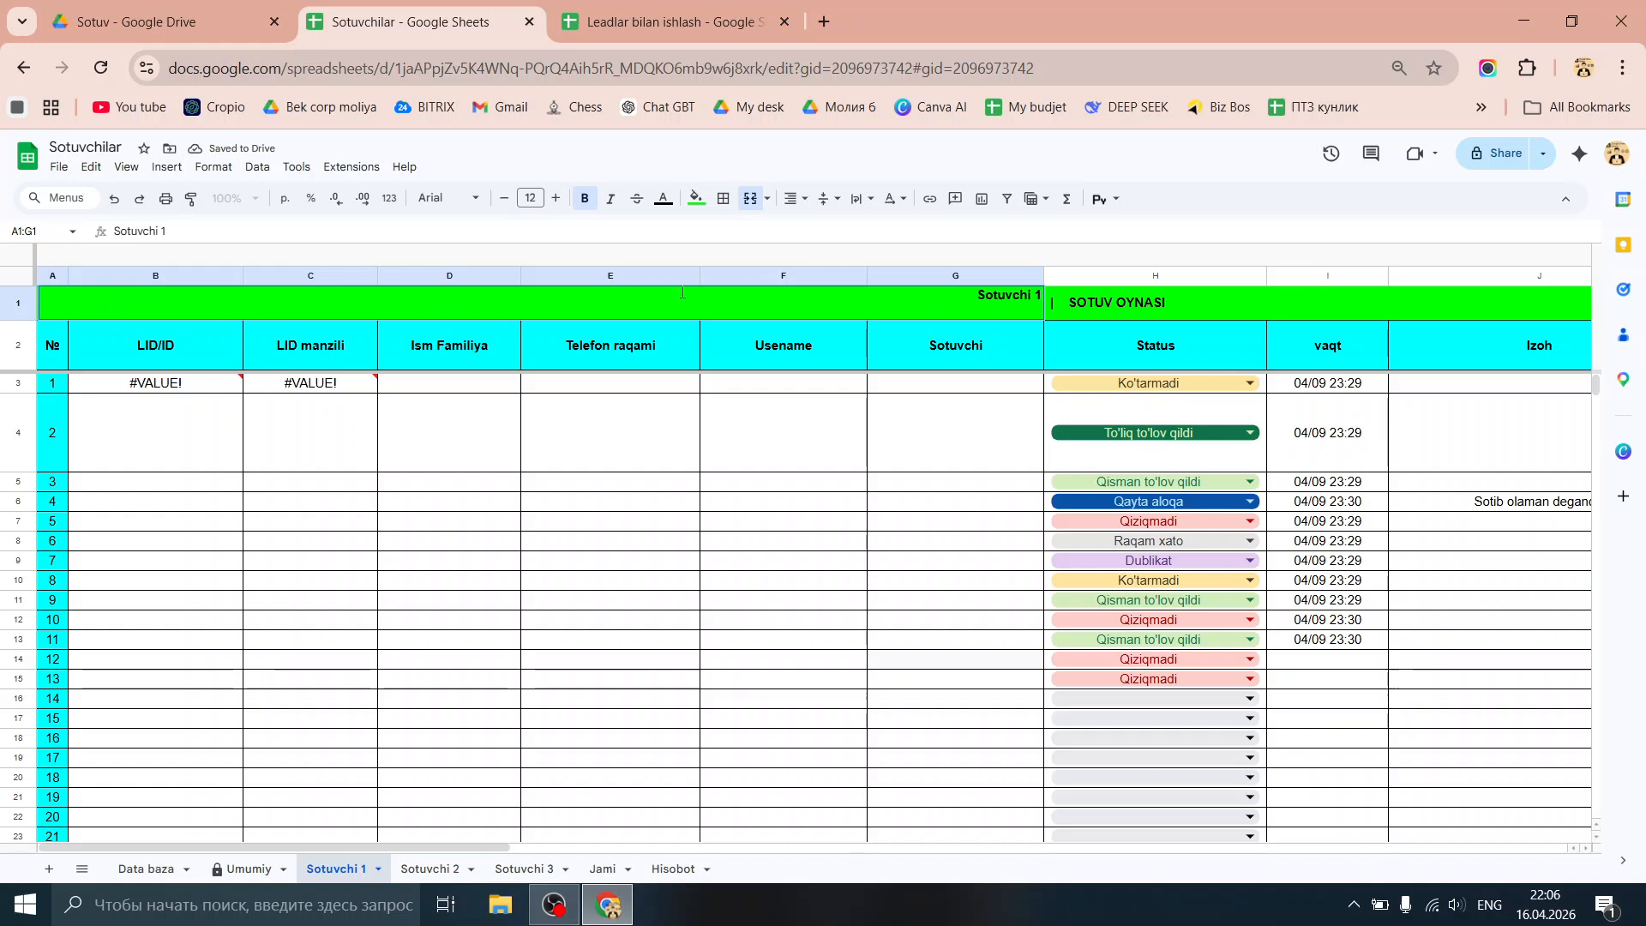
left_click(364, 384)
left_click(1208, 226)
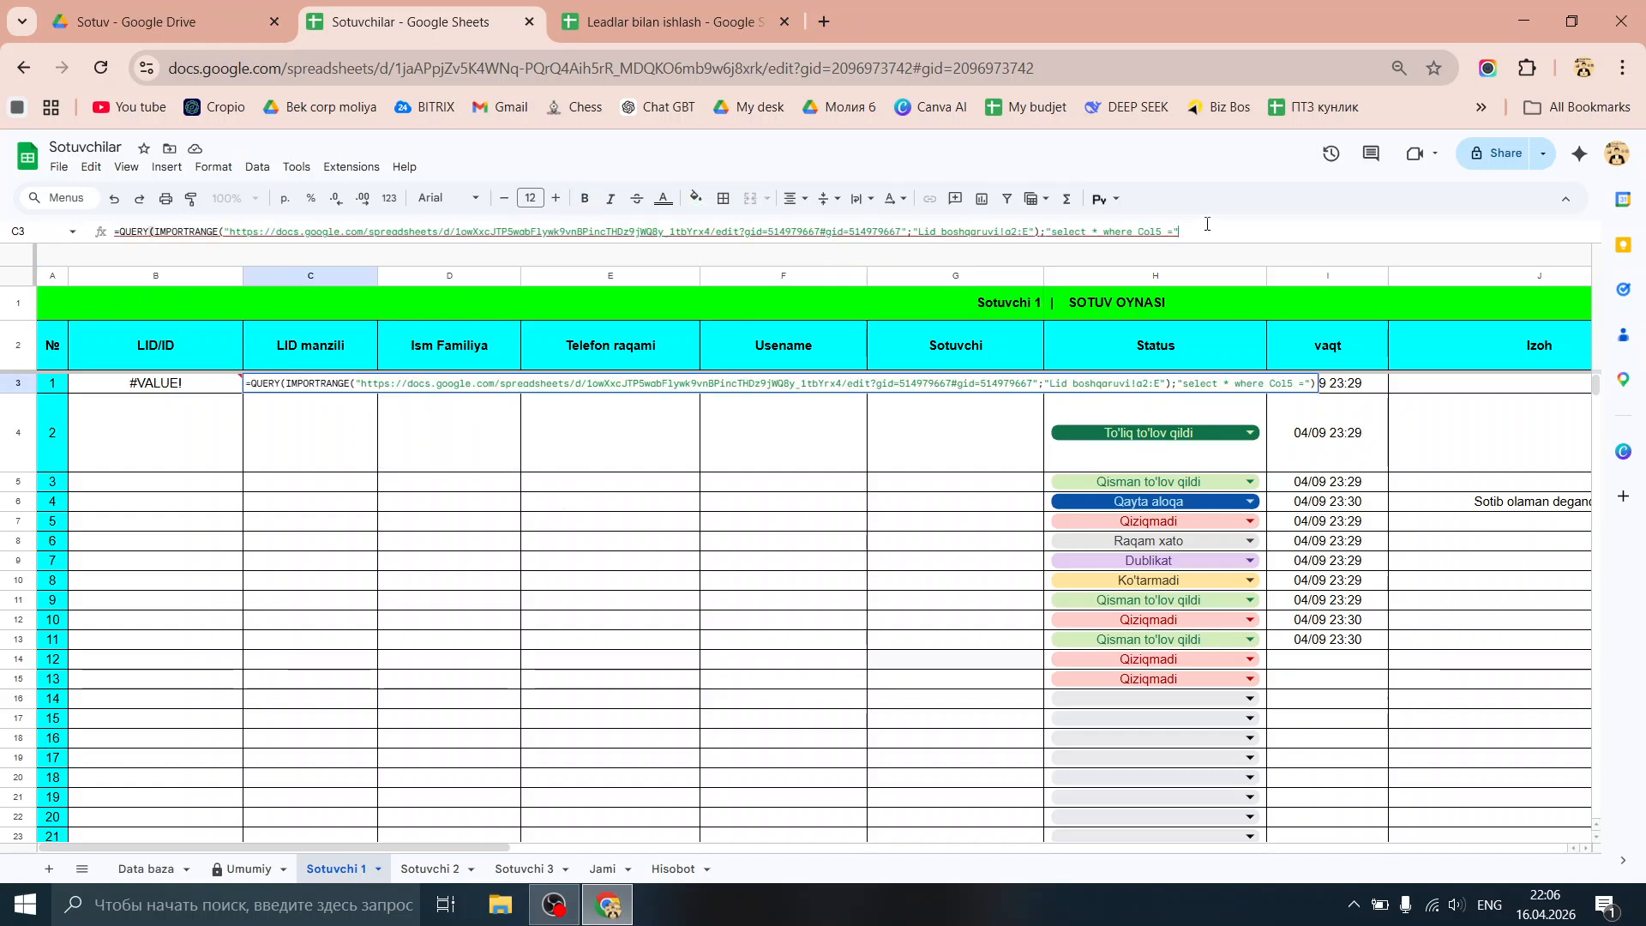
key("BackSpace")
key("BackSpace")
type("\"")
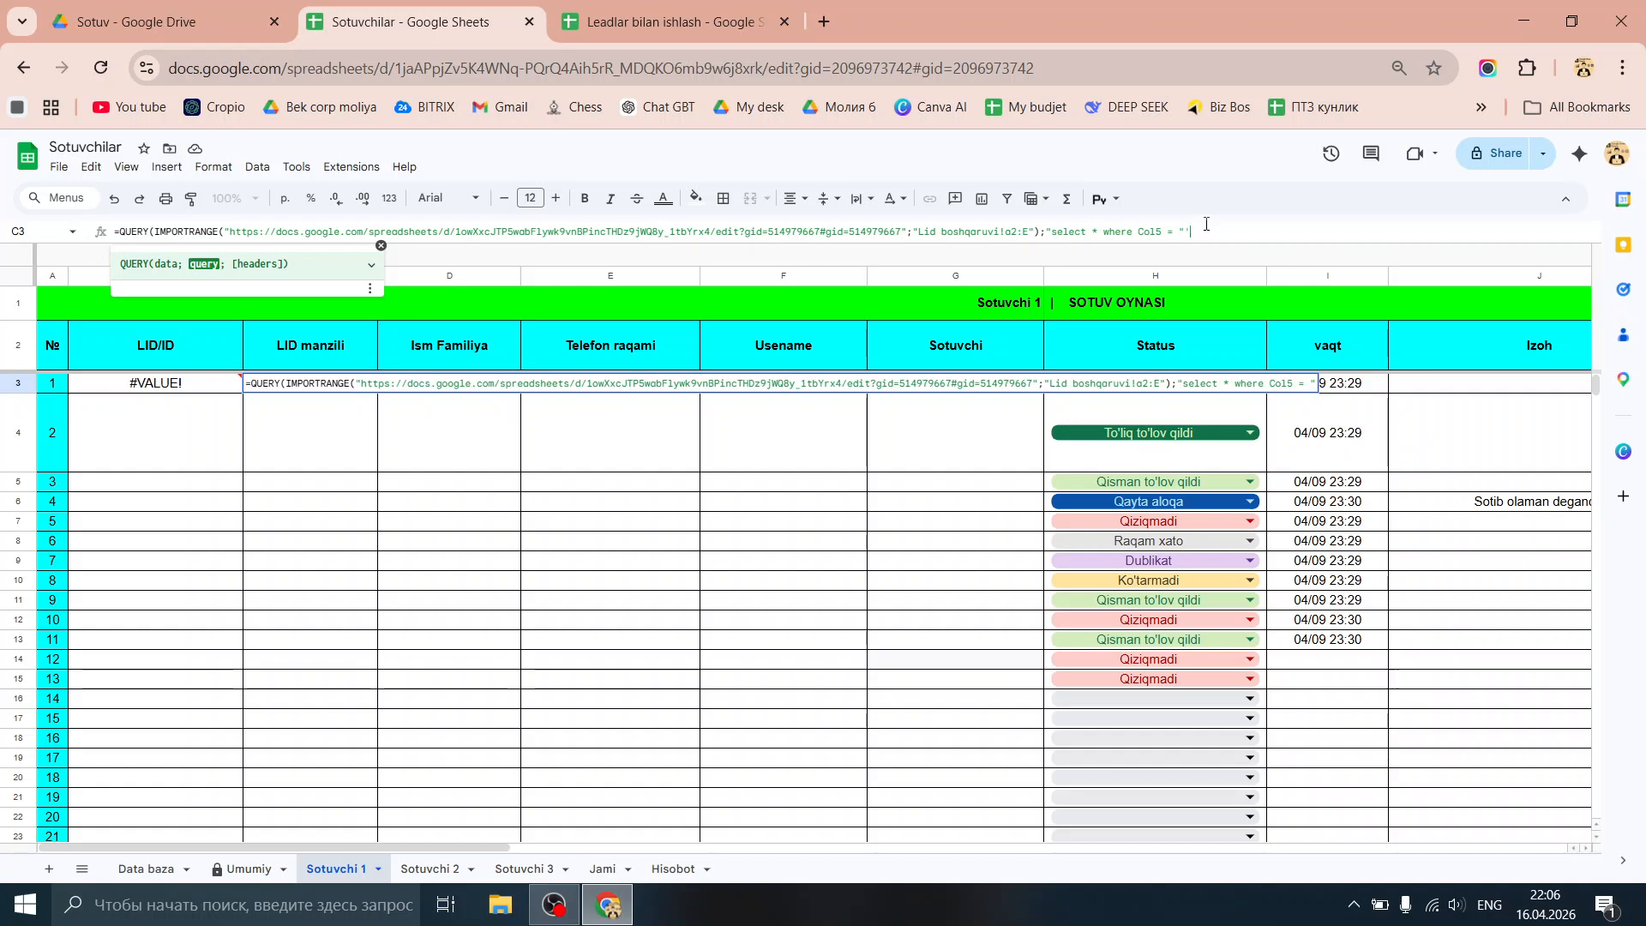
type("\"")
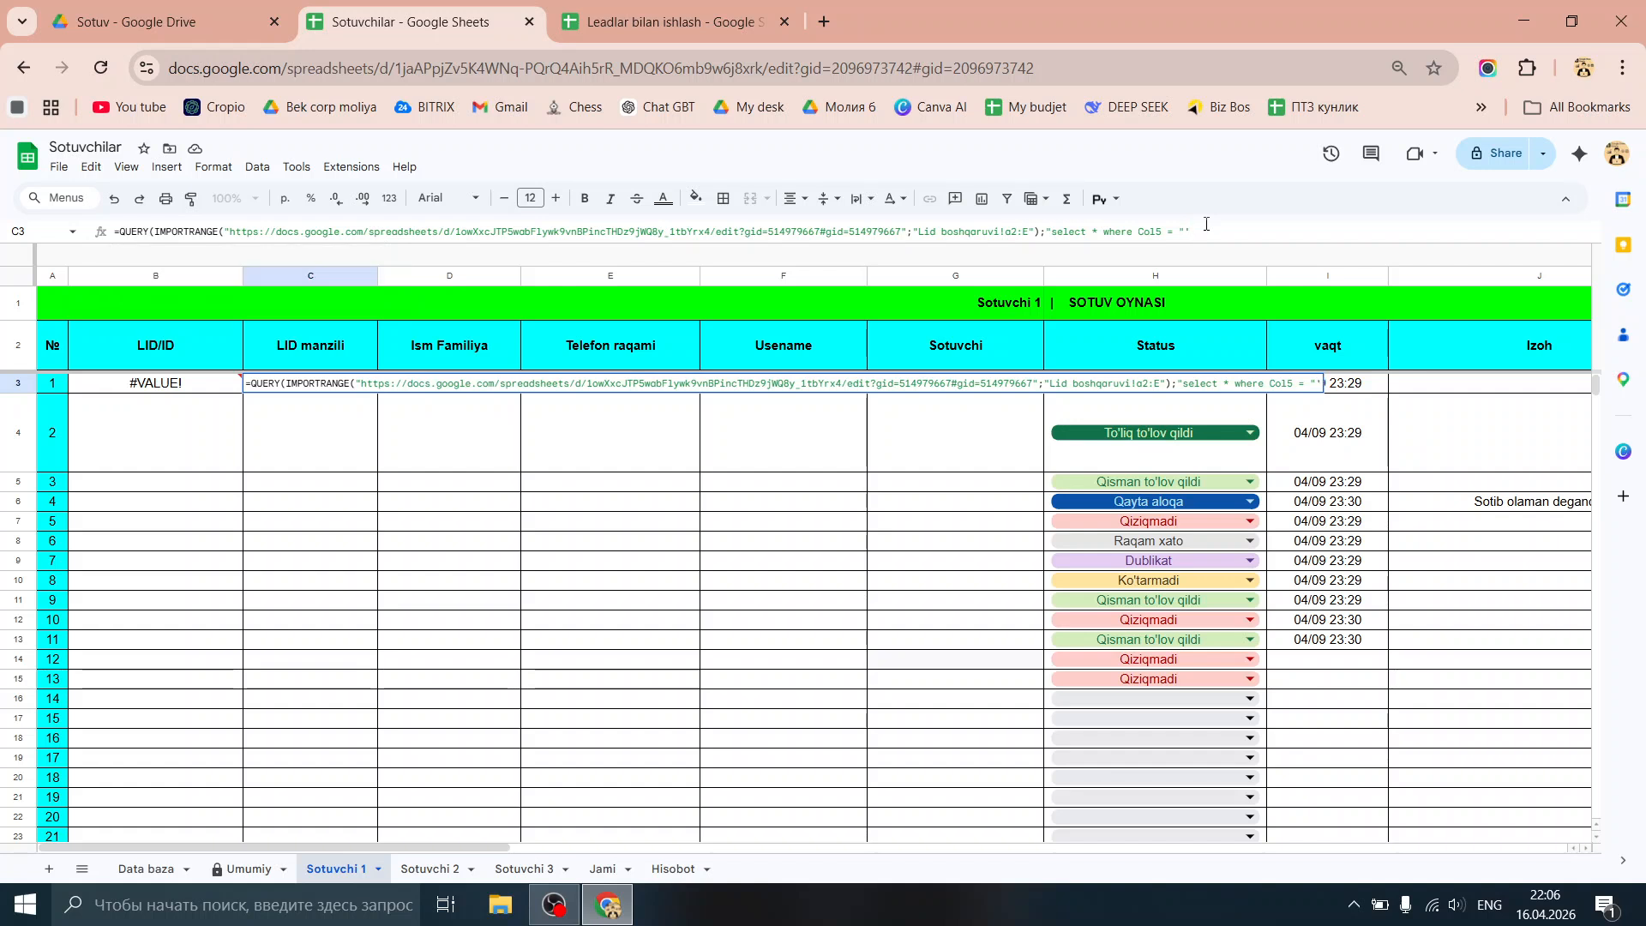
type("&")
left_click(63, 302)
left_click(994, 547)
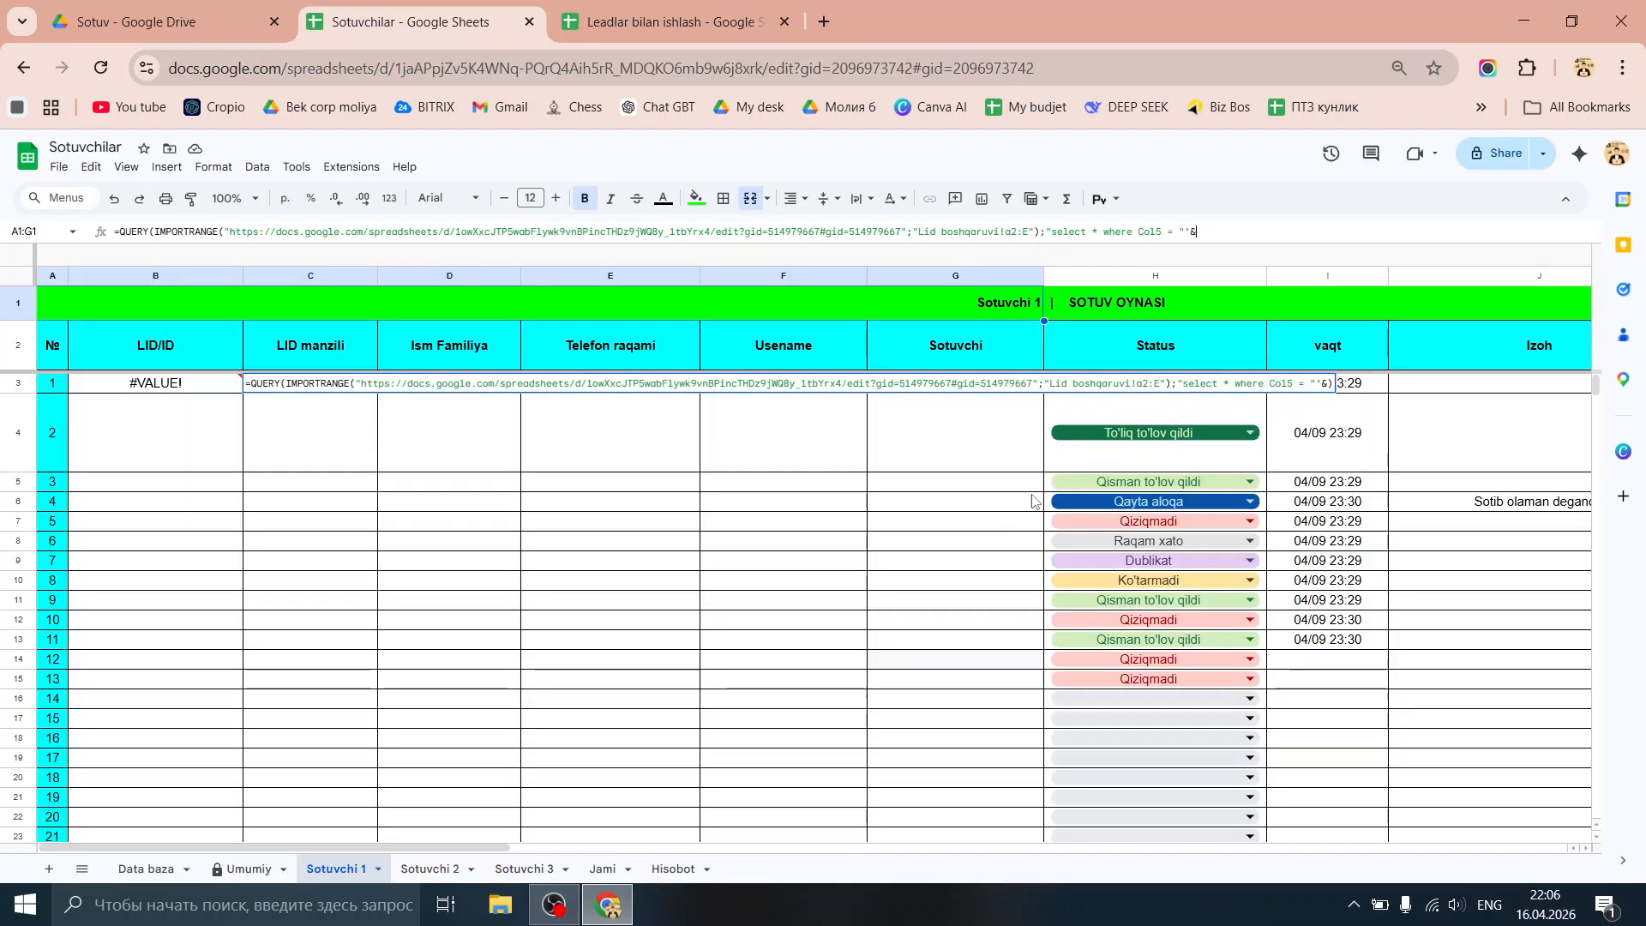
left_click(43, 301)
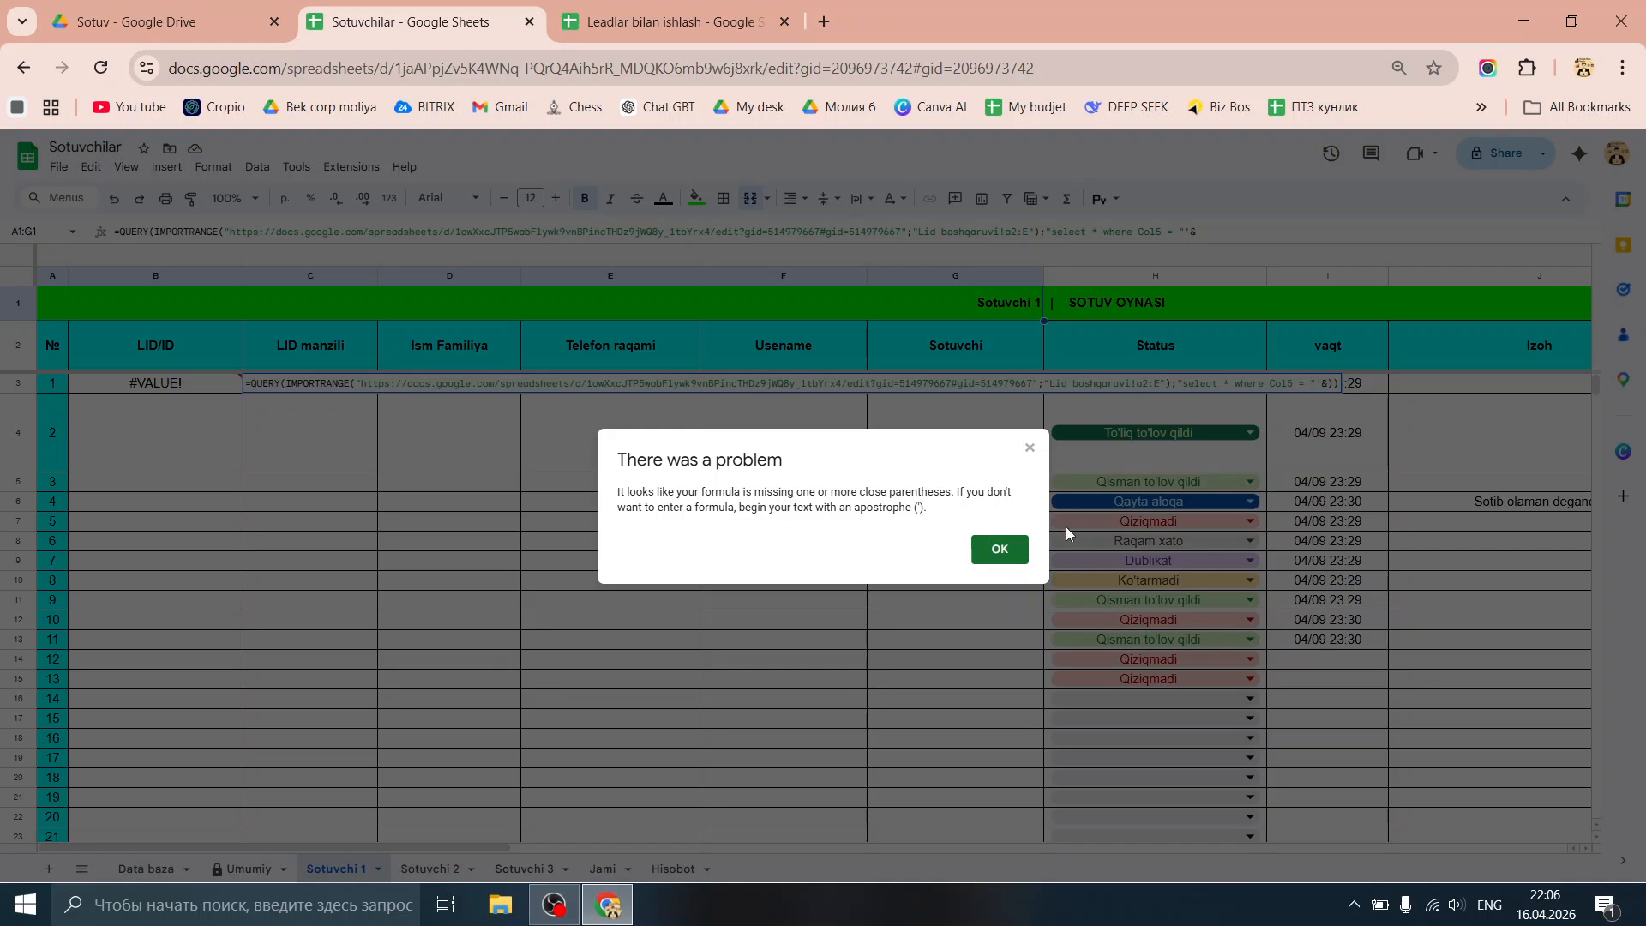
Step: Complete the o1 reference in the where clause and commit the QUERY formula
left_click(1020, 558)
type("o")
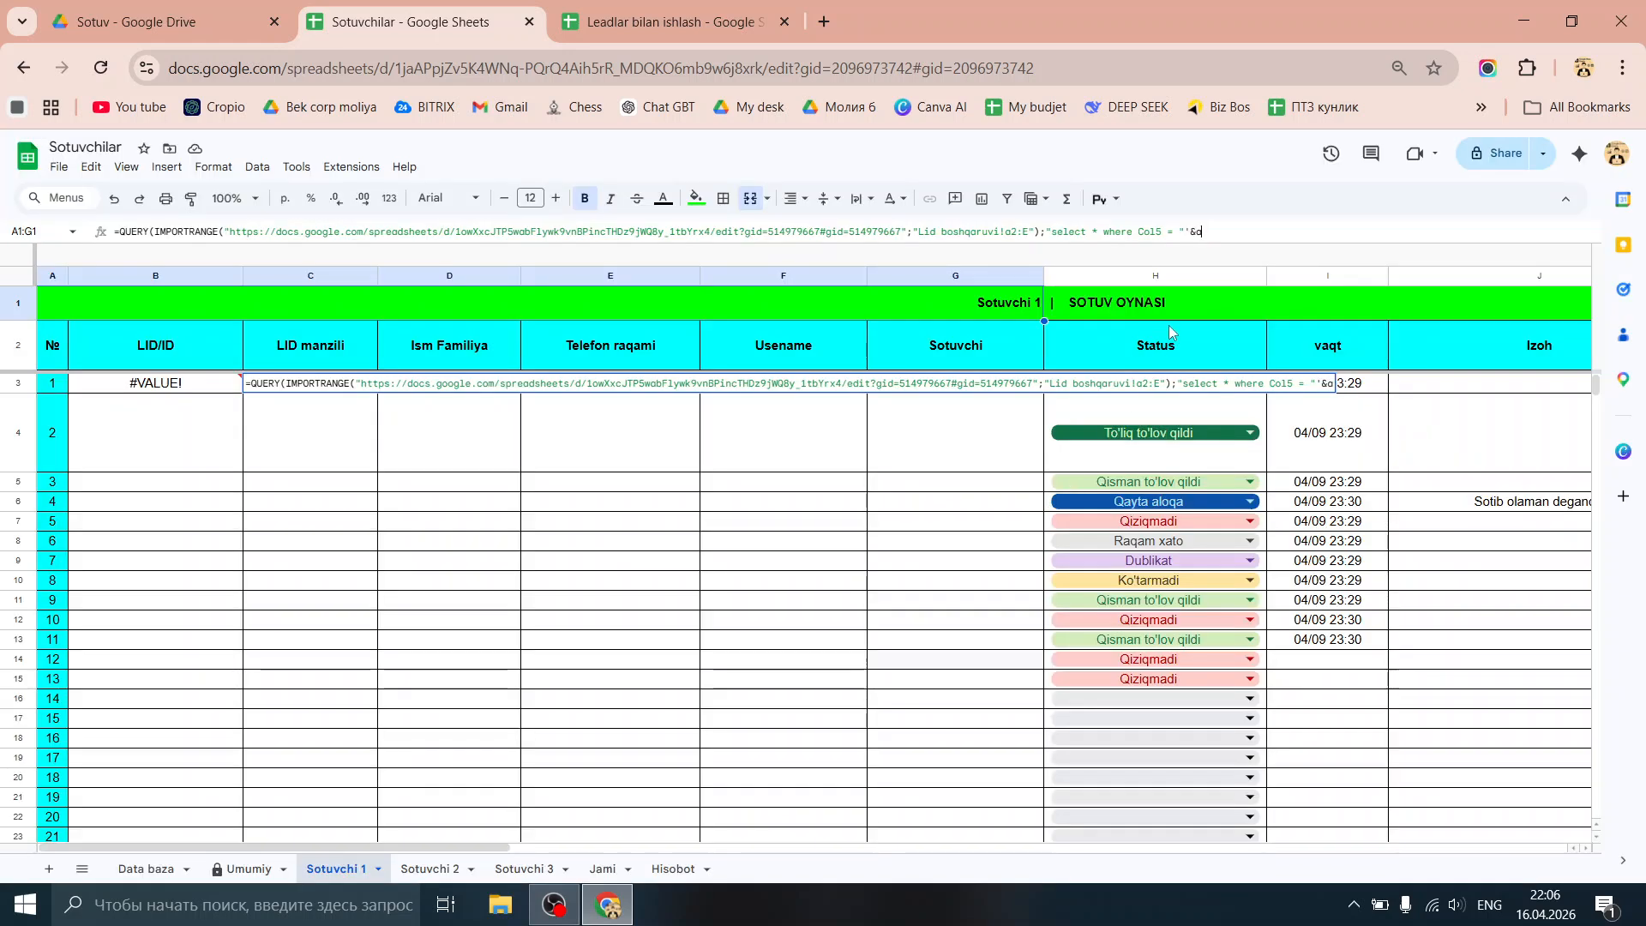
type("1")
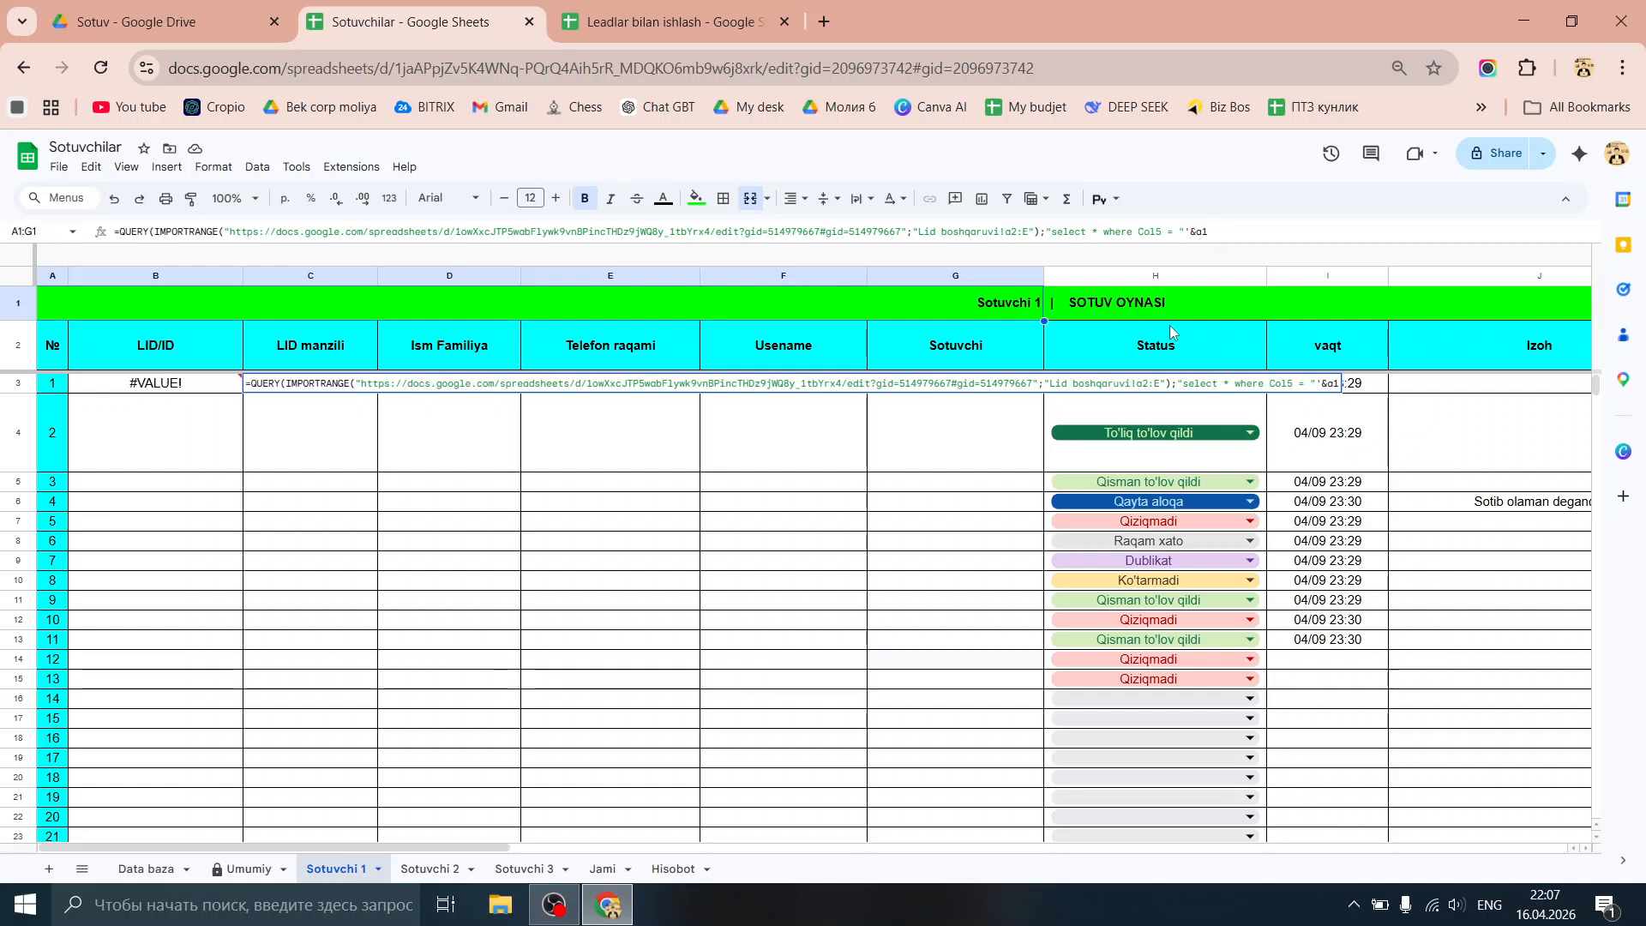
key("Return")
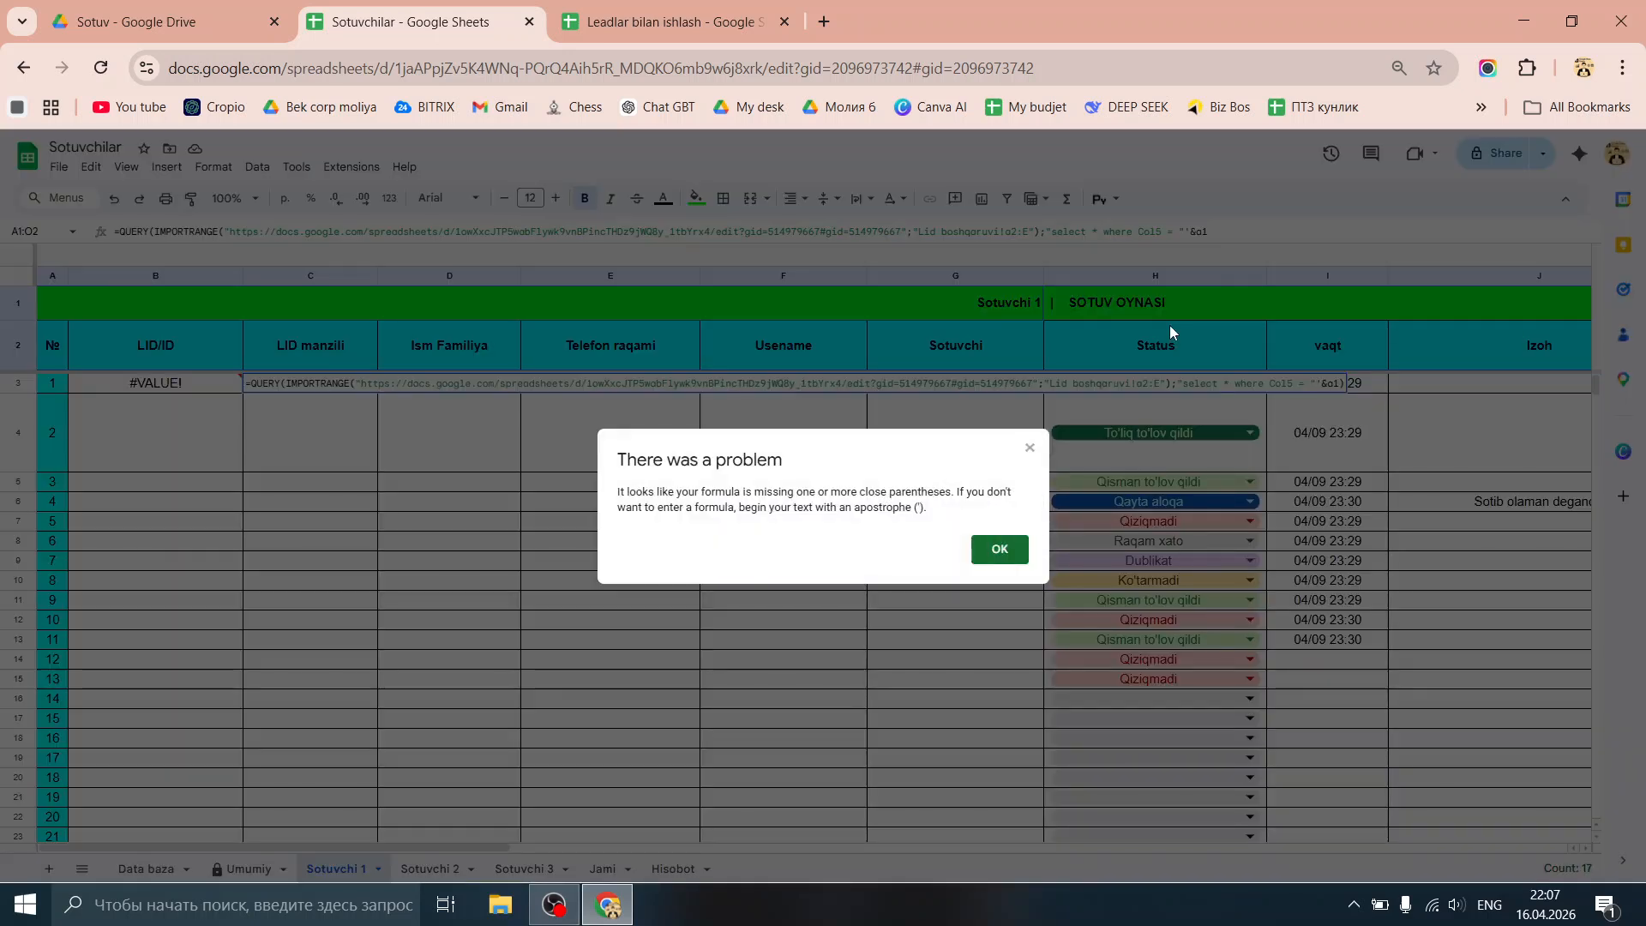
key("Return")
type(")")
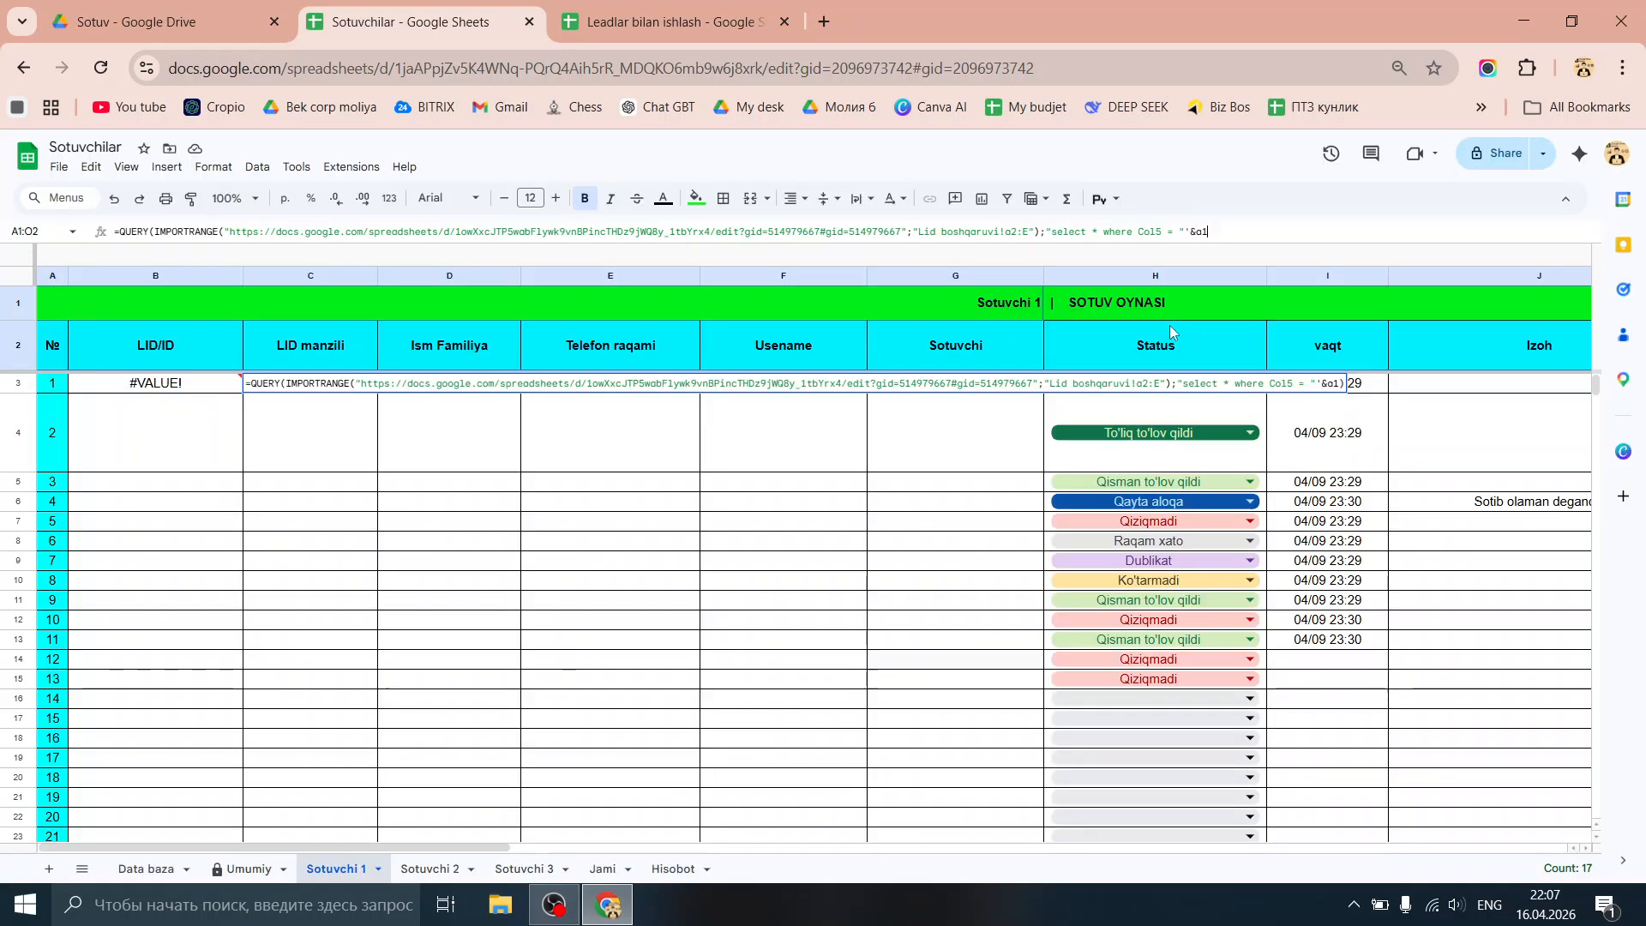
type("&'\"")
key("Return")
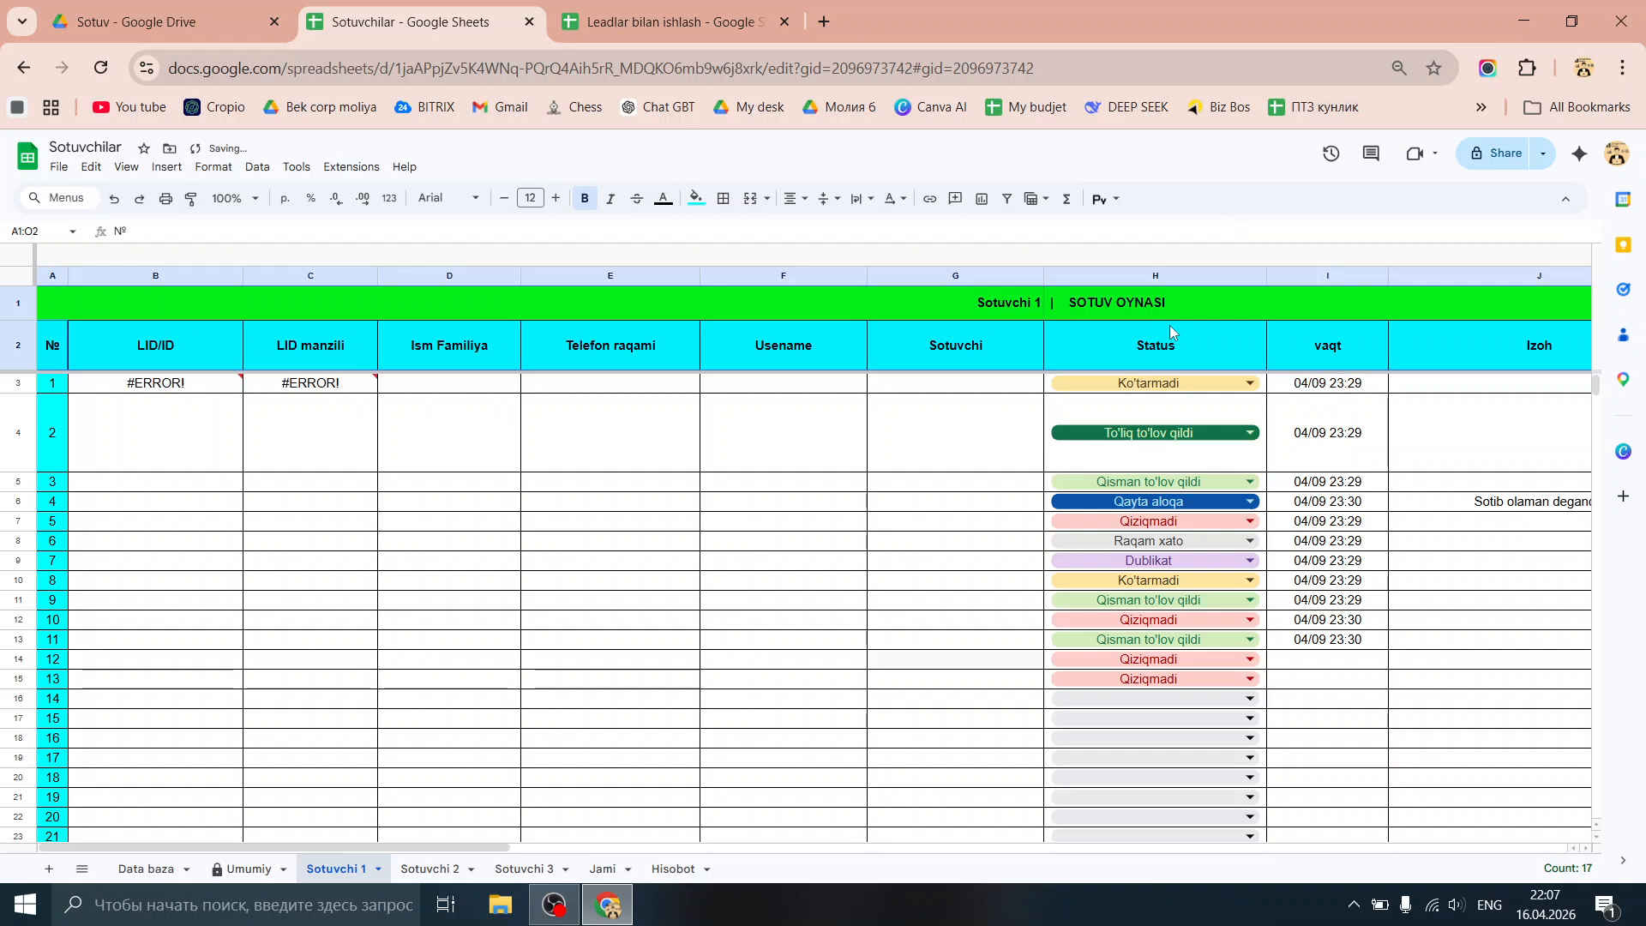
Step: Correct the quotes around &o1& in C3's where clause so Sotuvchi 1's leads reload
left_click(293, 388)
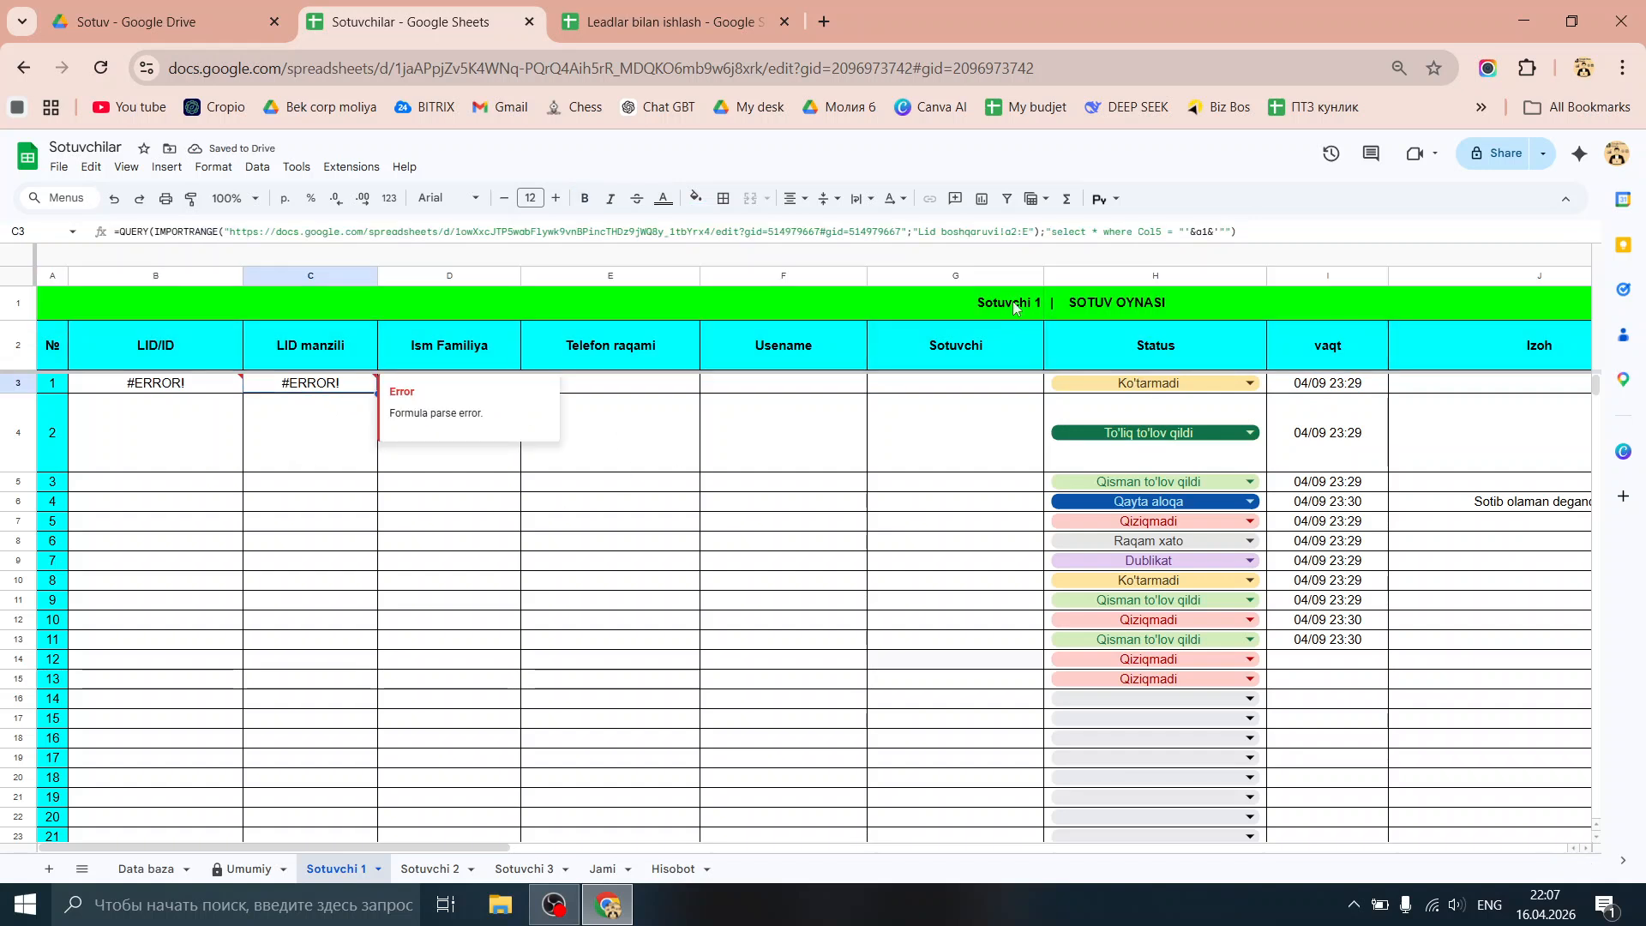
left_click(1190, 234)
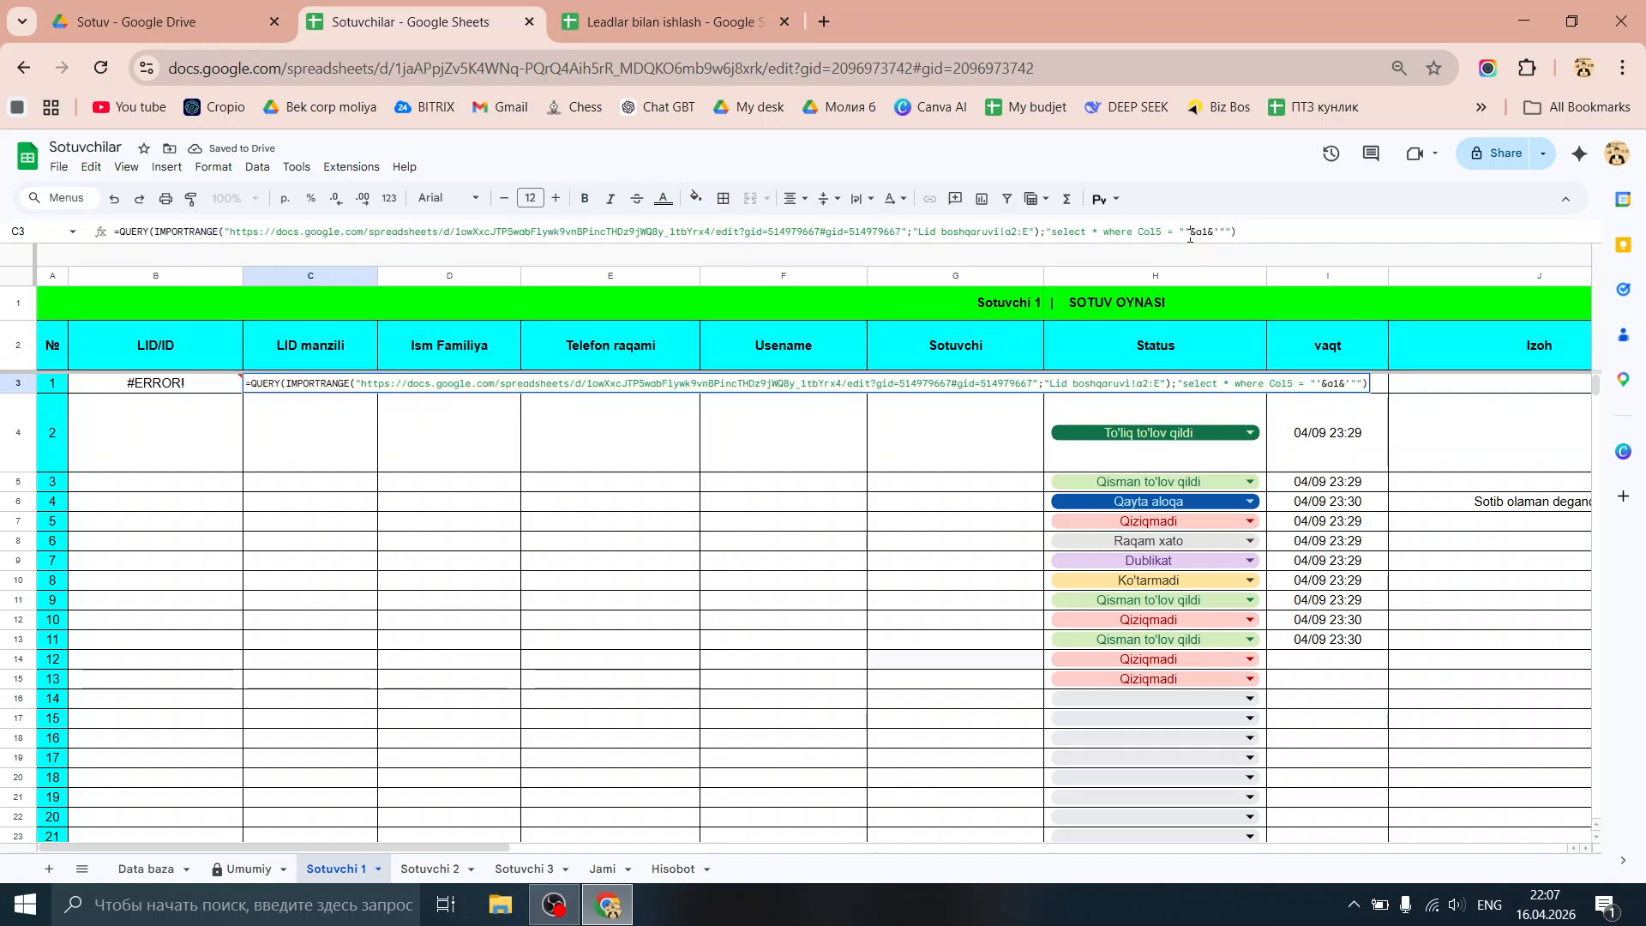
key("BackSpace")
key("BackSpace")
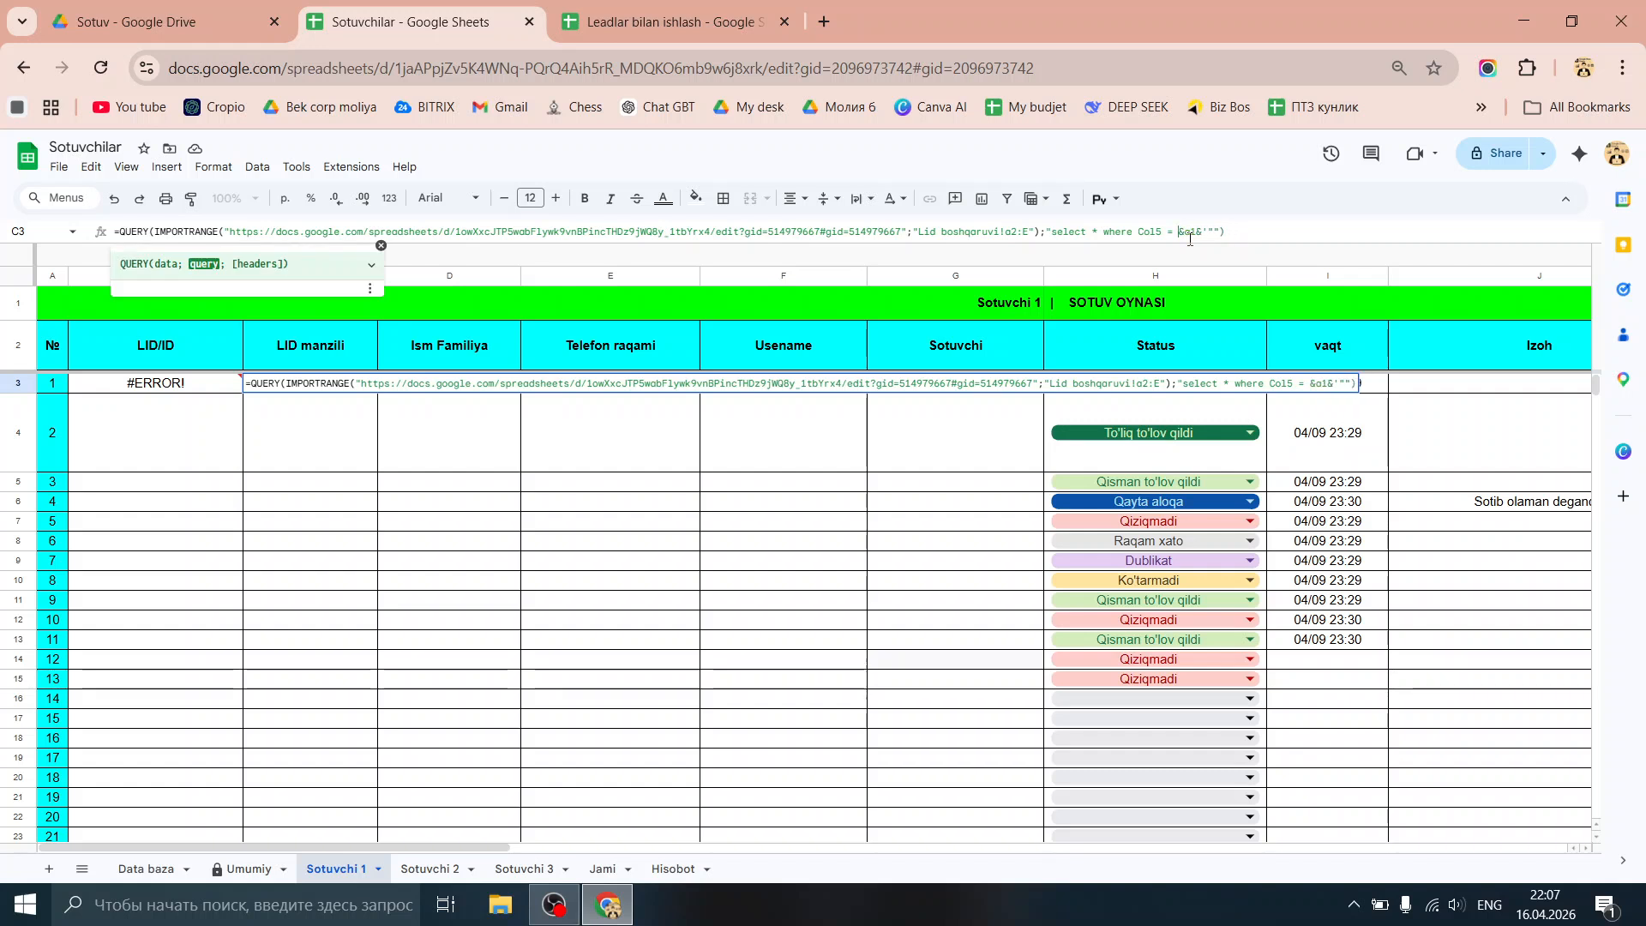
type("'\"")
left_click(1228, 231)
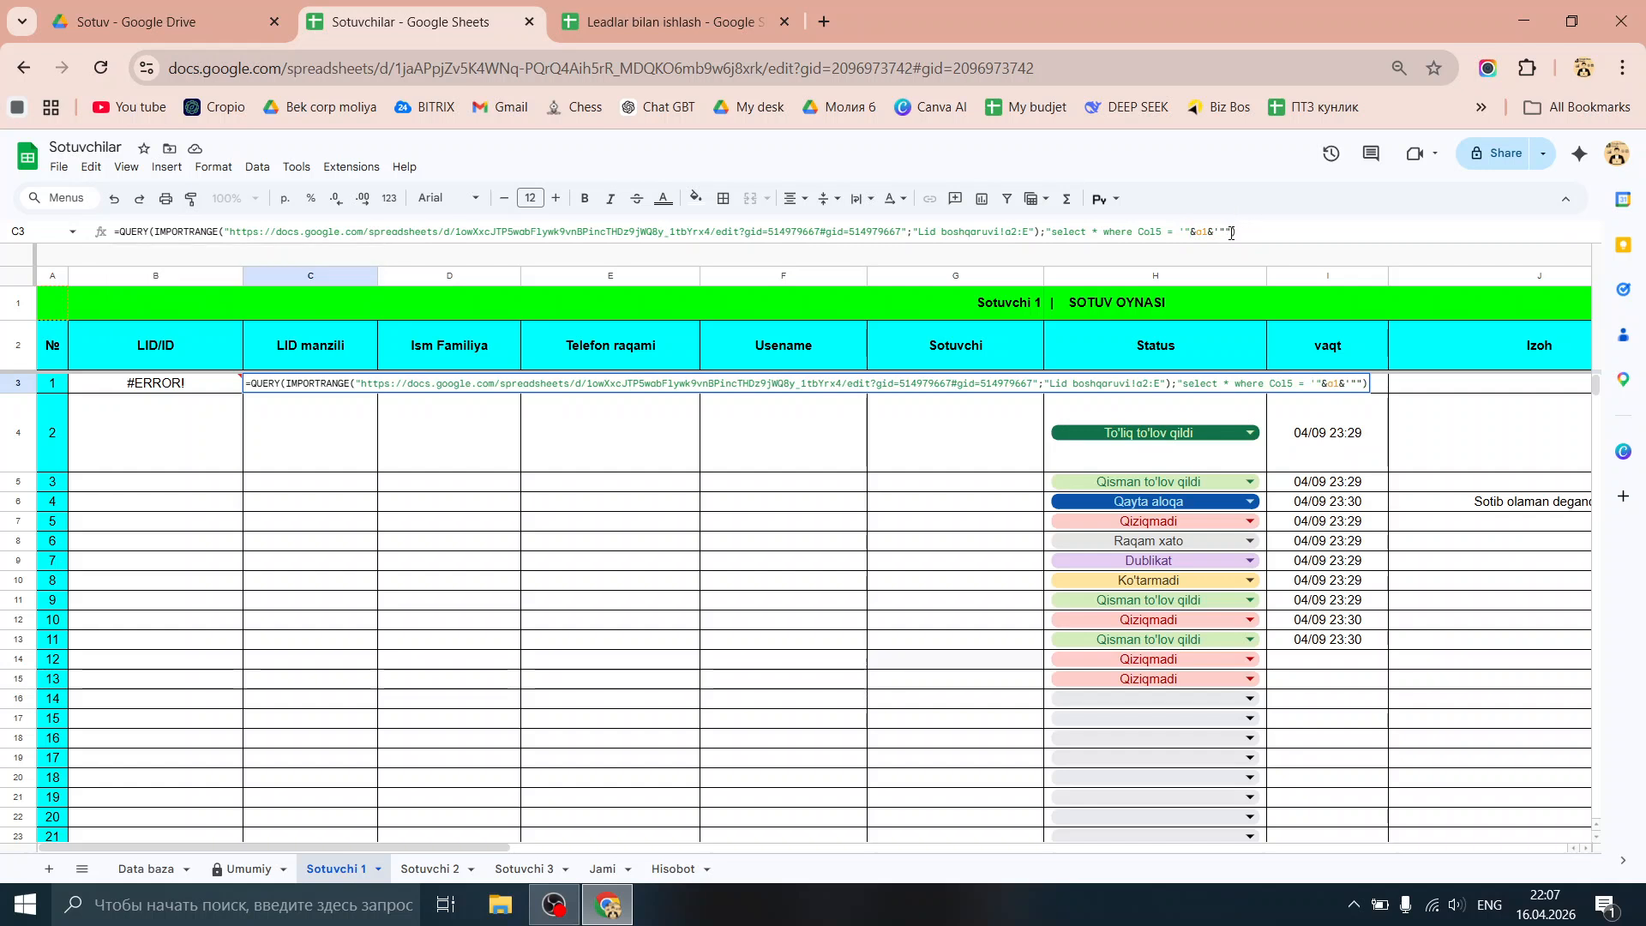
key("BackSpace")
type("\"")
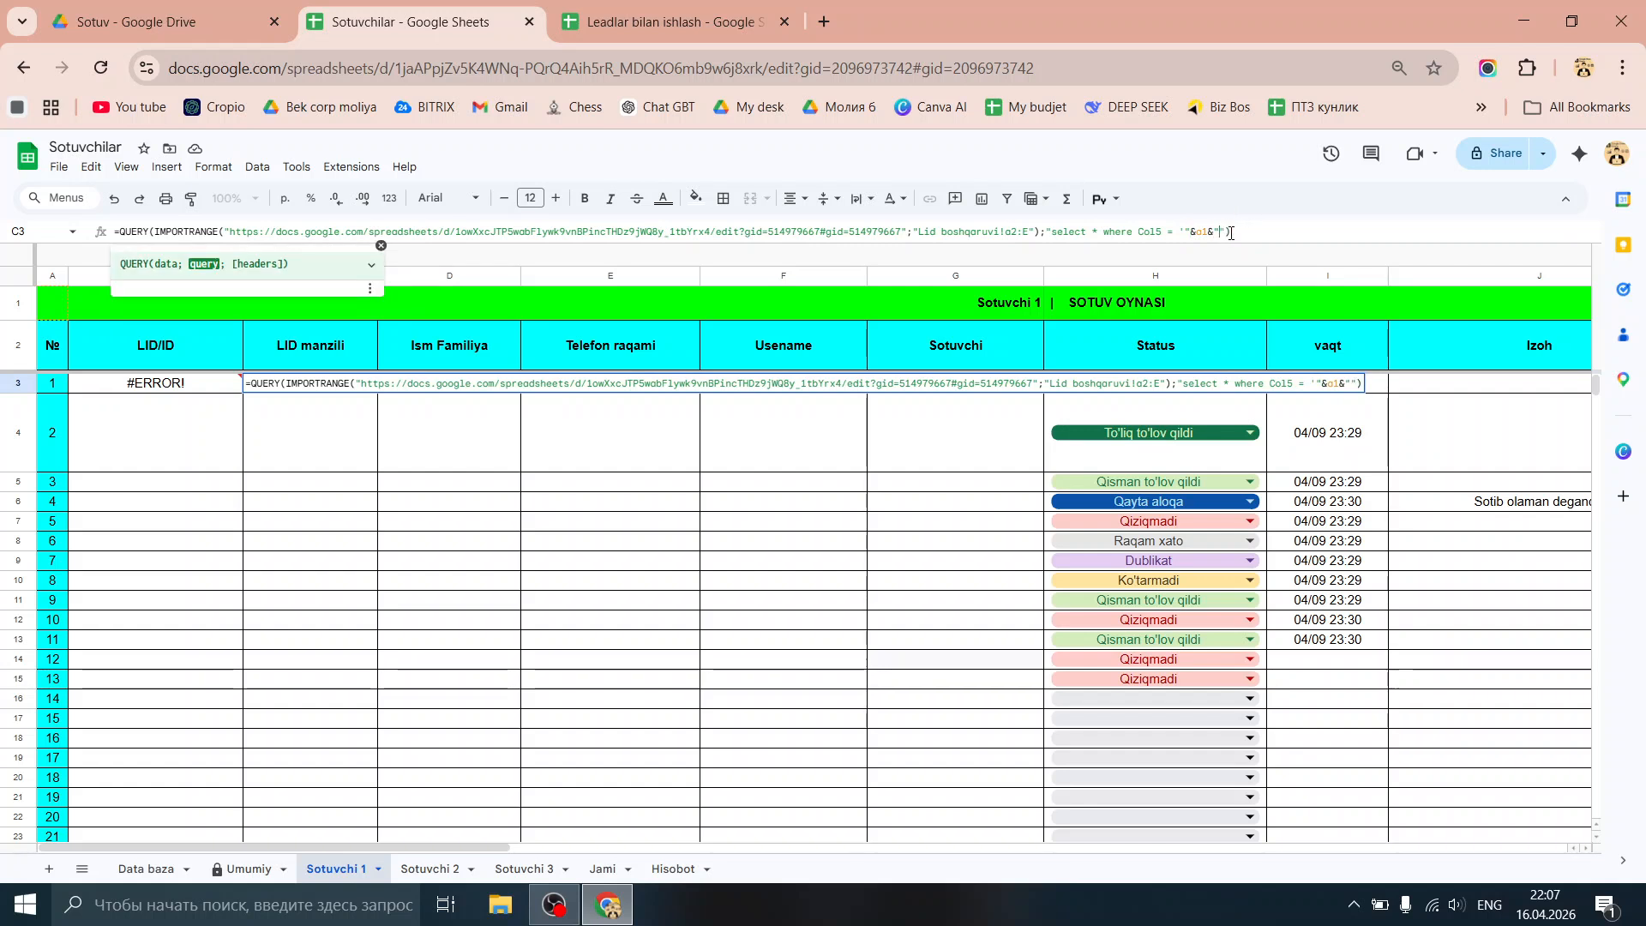
key("Return")
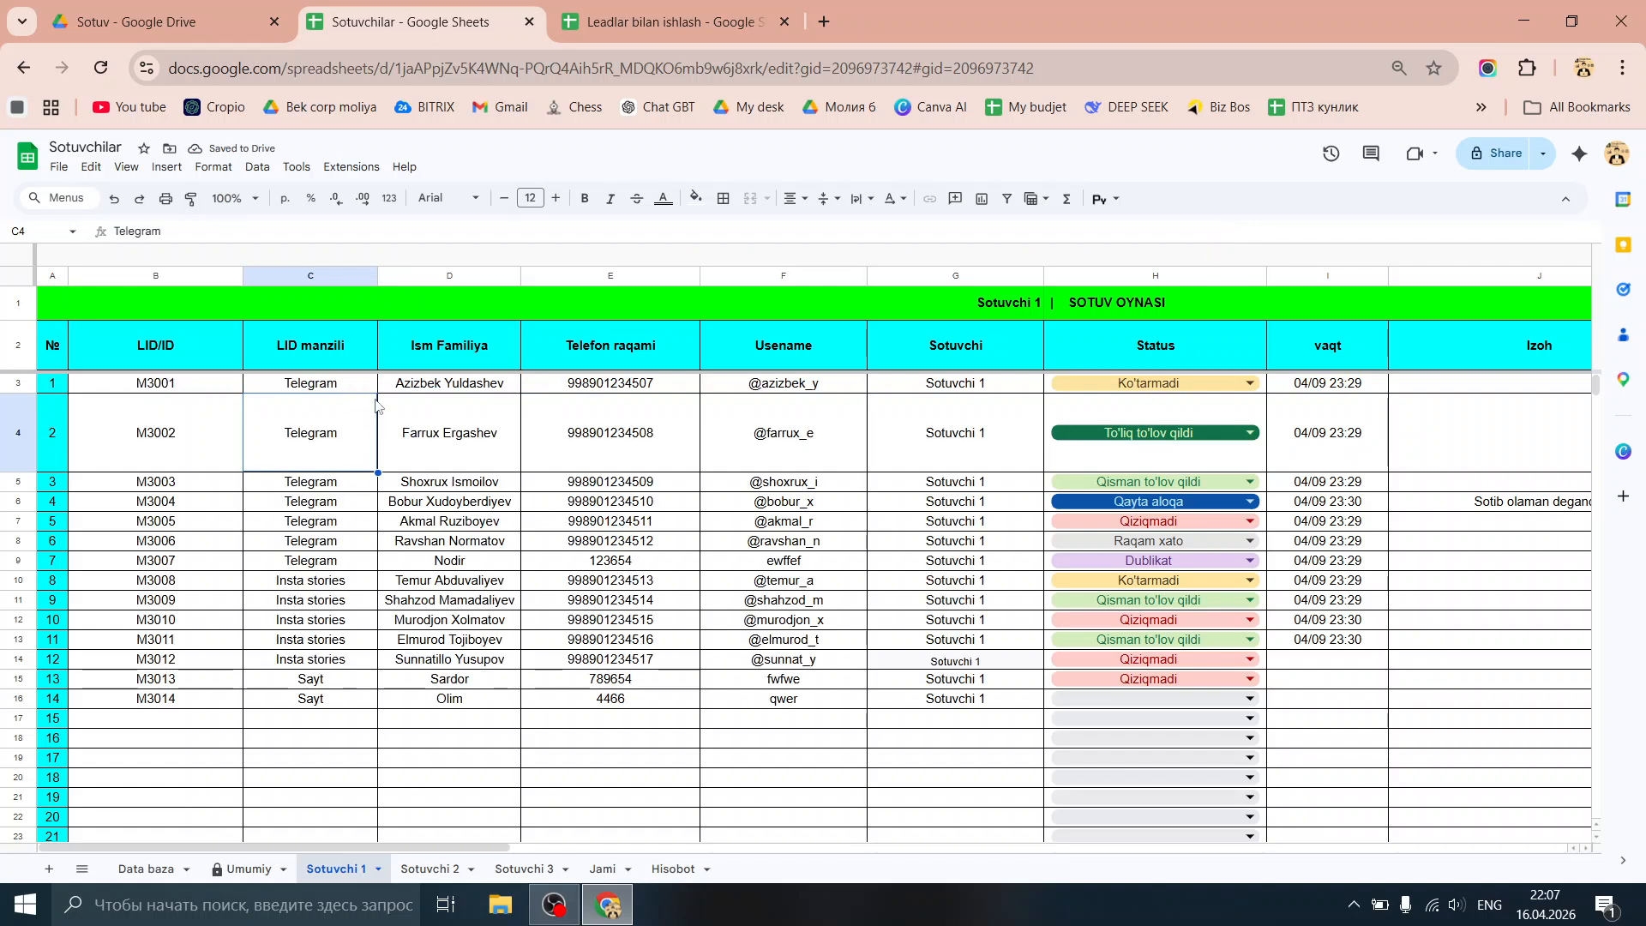
Step: Change the seller in the merged title to Sotuvchi 2
left_click(925, 386)
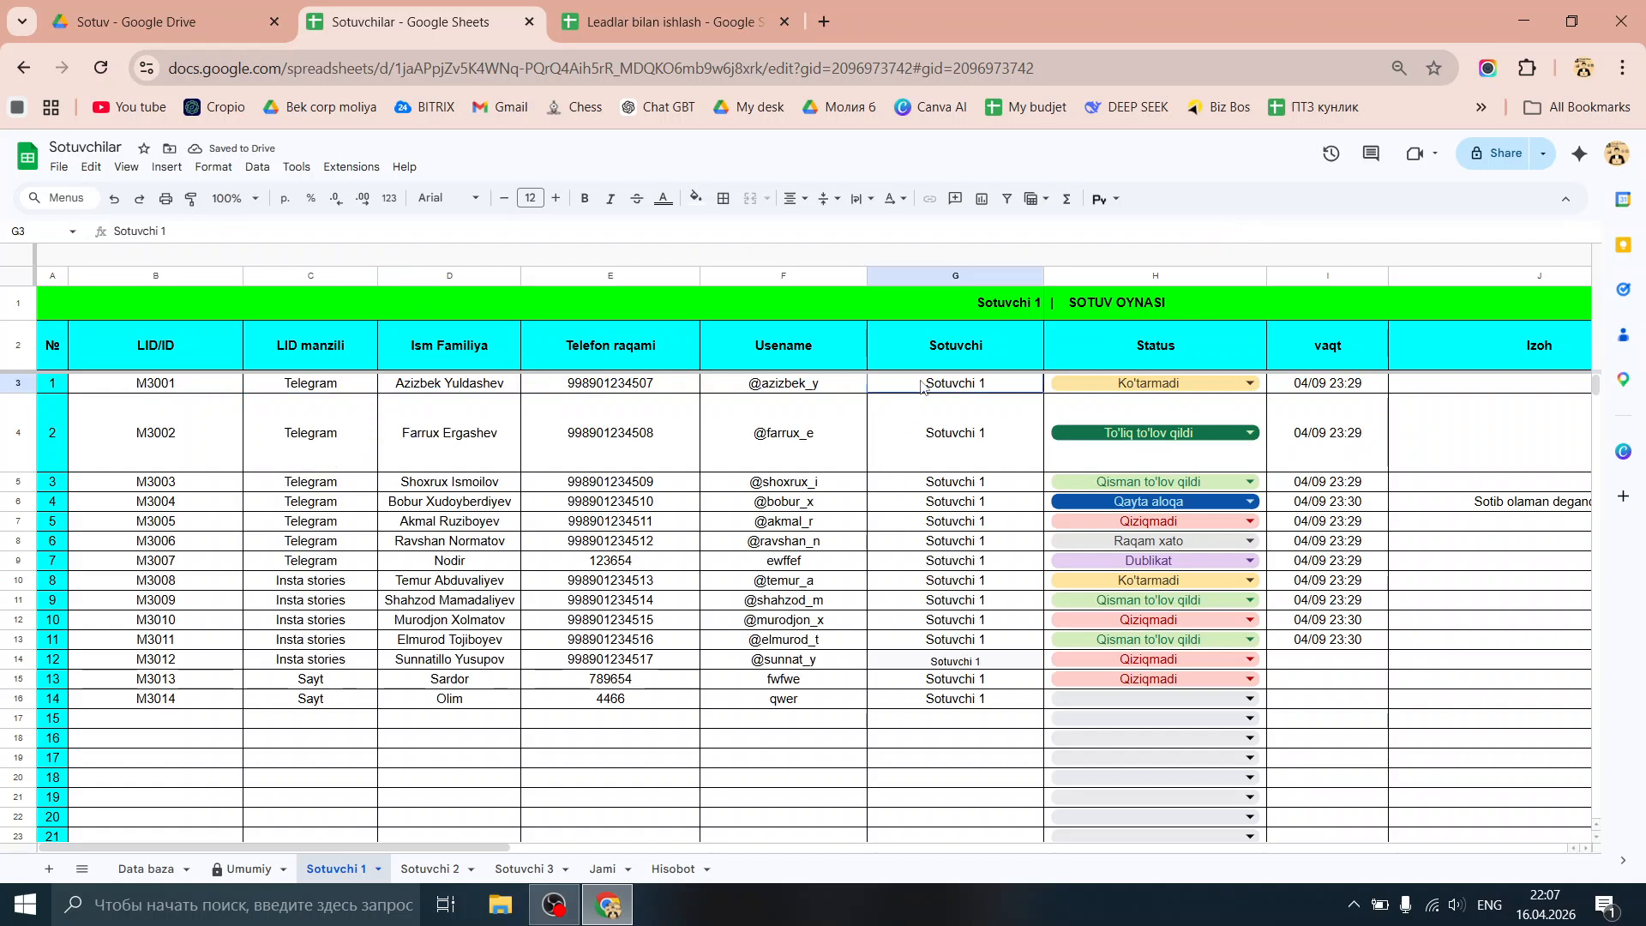
left_click(994, 311)
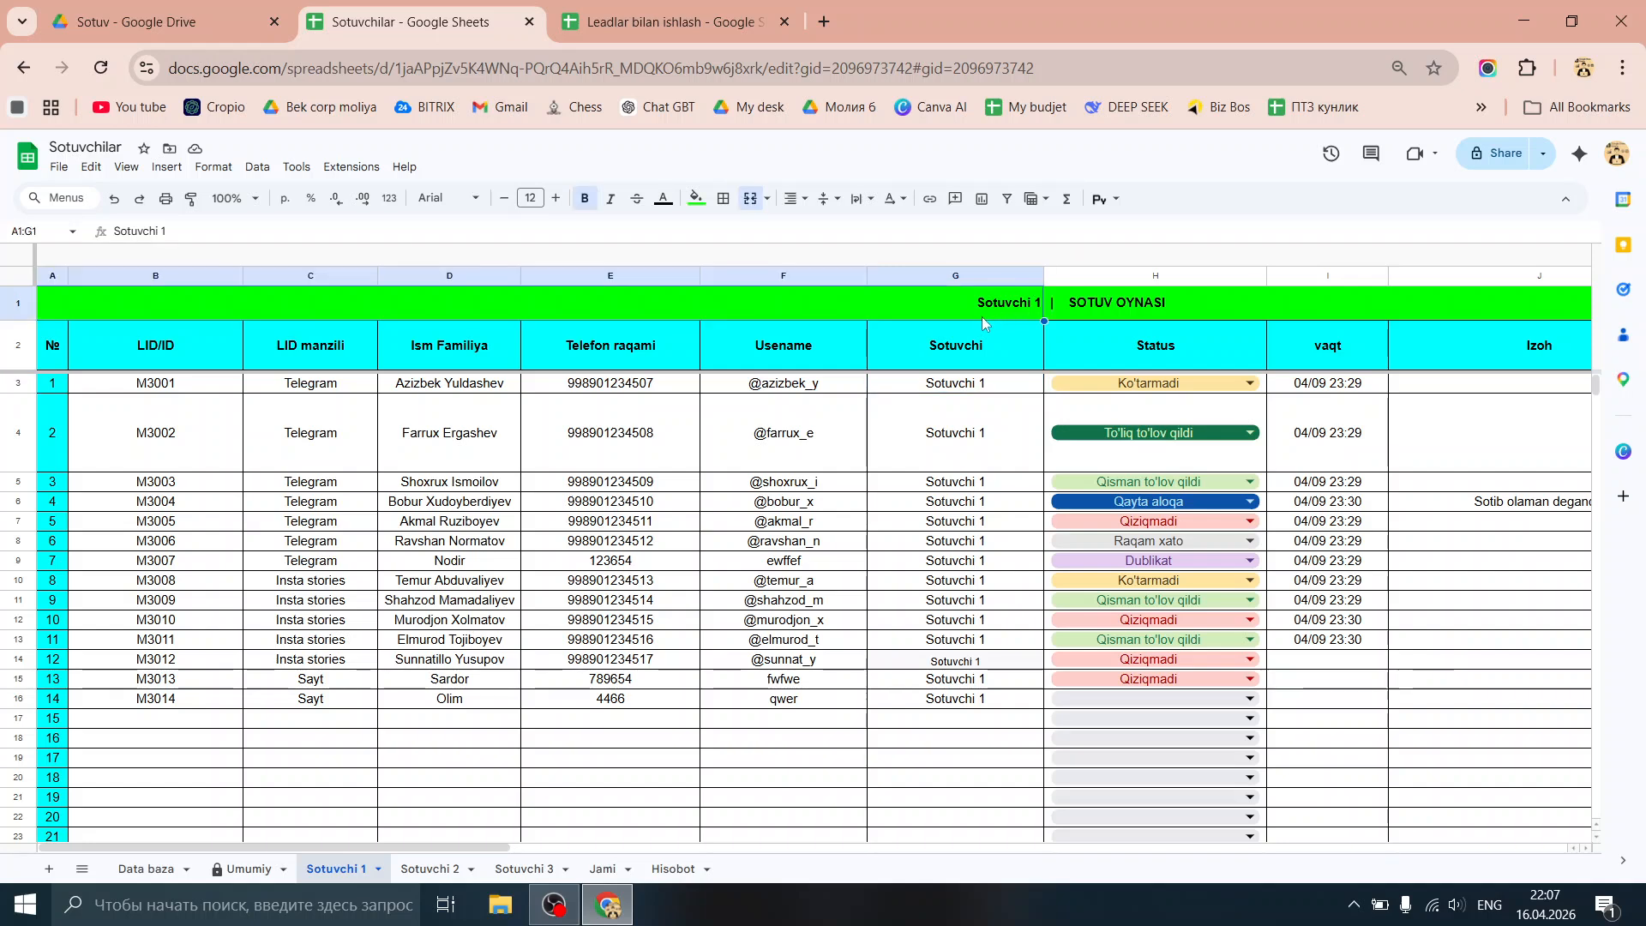
left_click(212, 227)
key("BackSpace")
type("2")
key("Return")
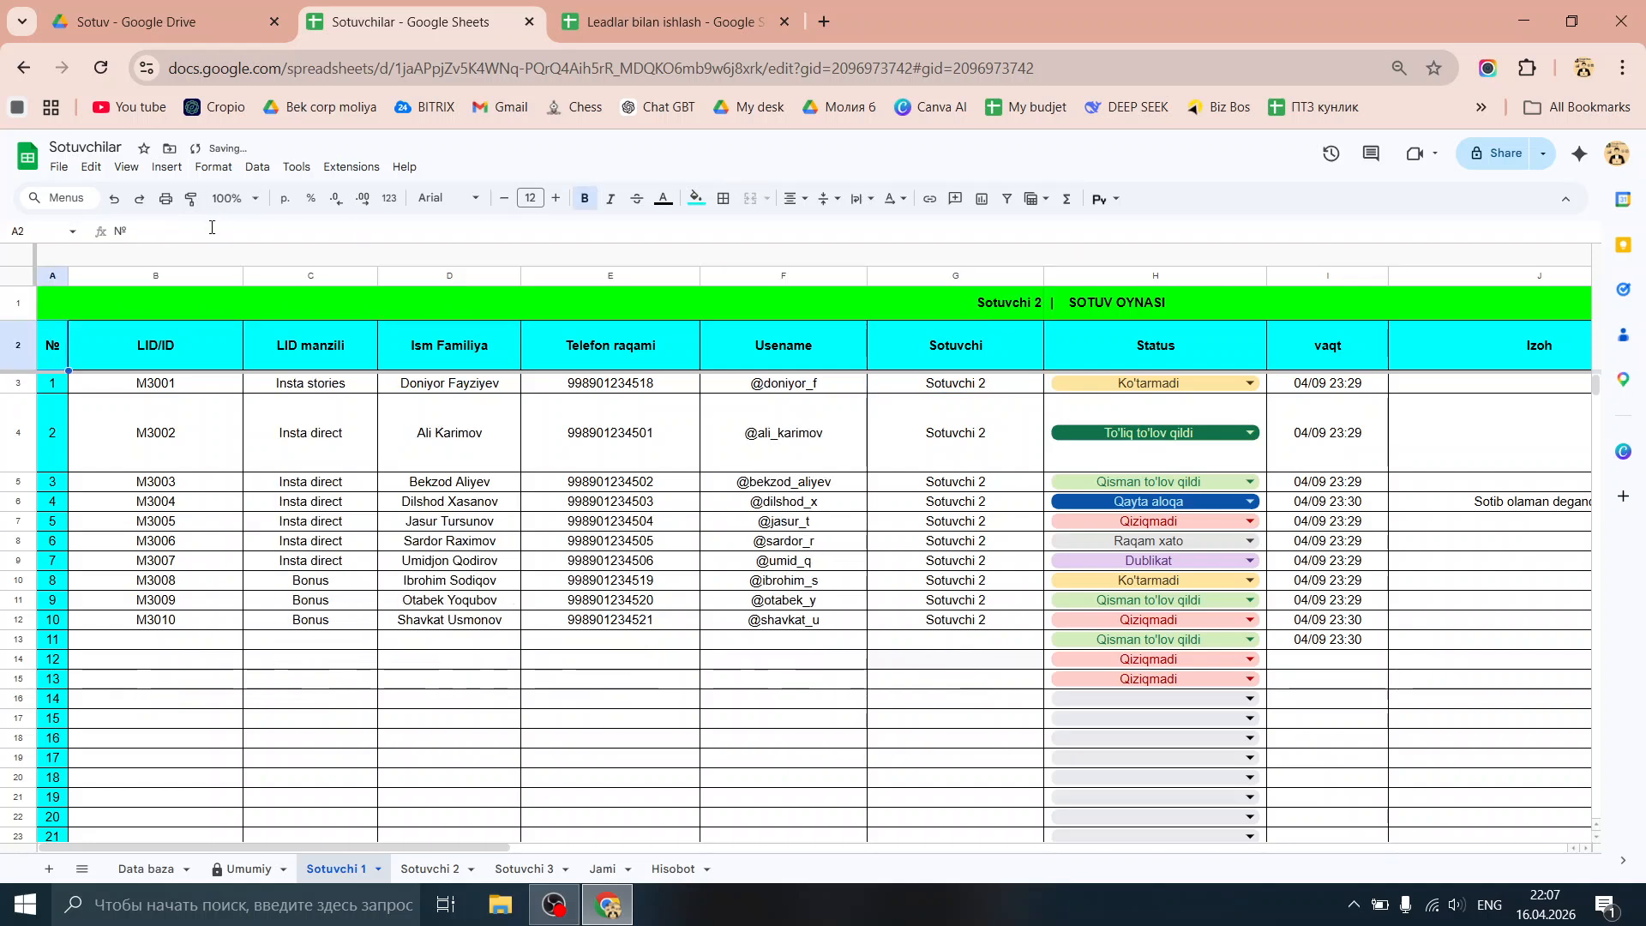
Step: Change the title to Sotuvchi 3 and check the reloaded leads in C3:G14
left_click(207, 306)
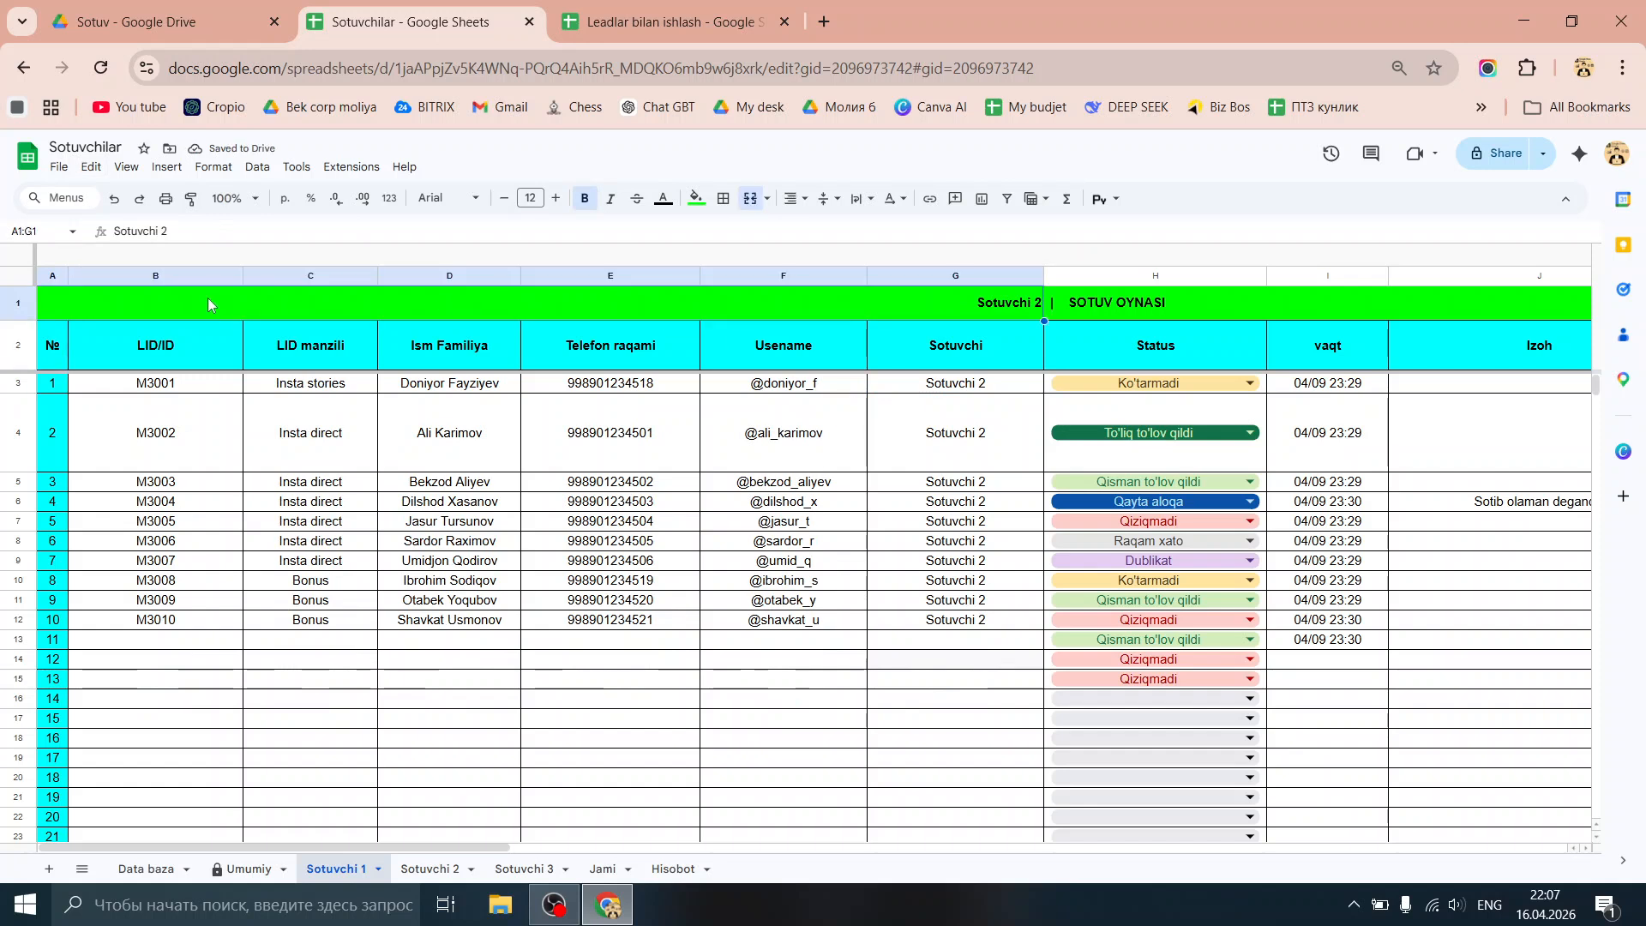
left_click(193, 226)
type("3")
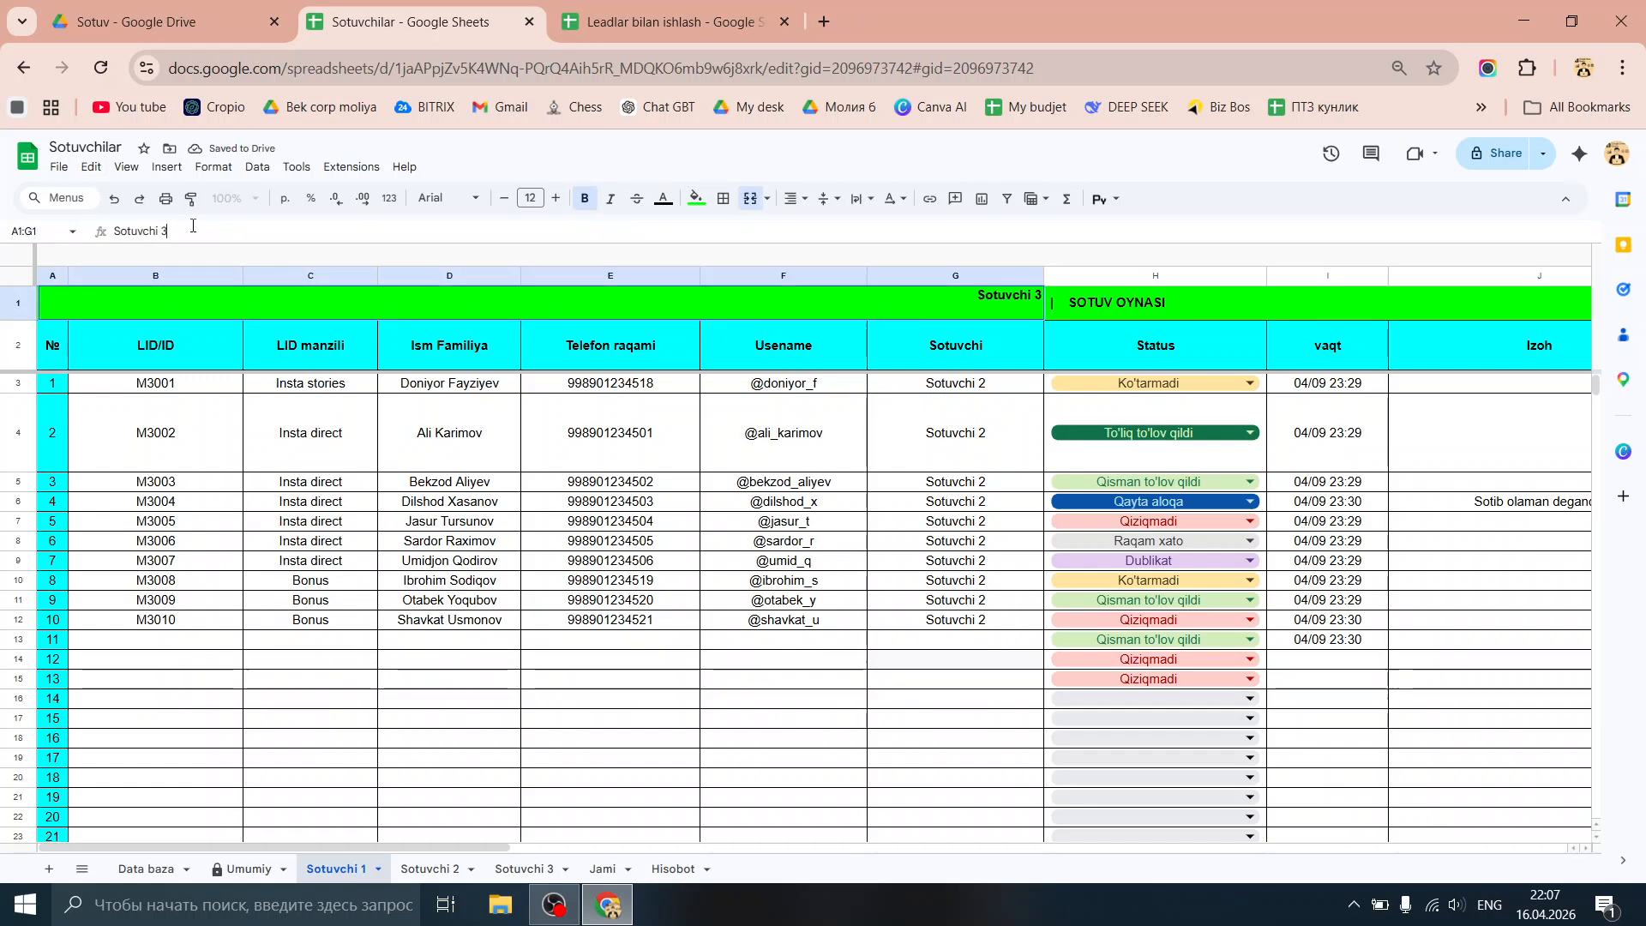
key("Return")
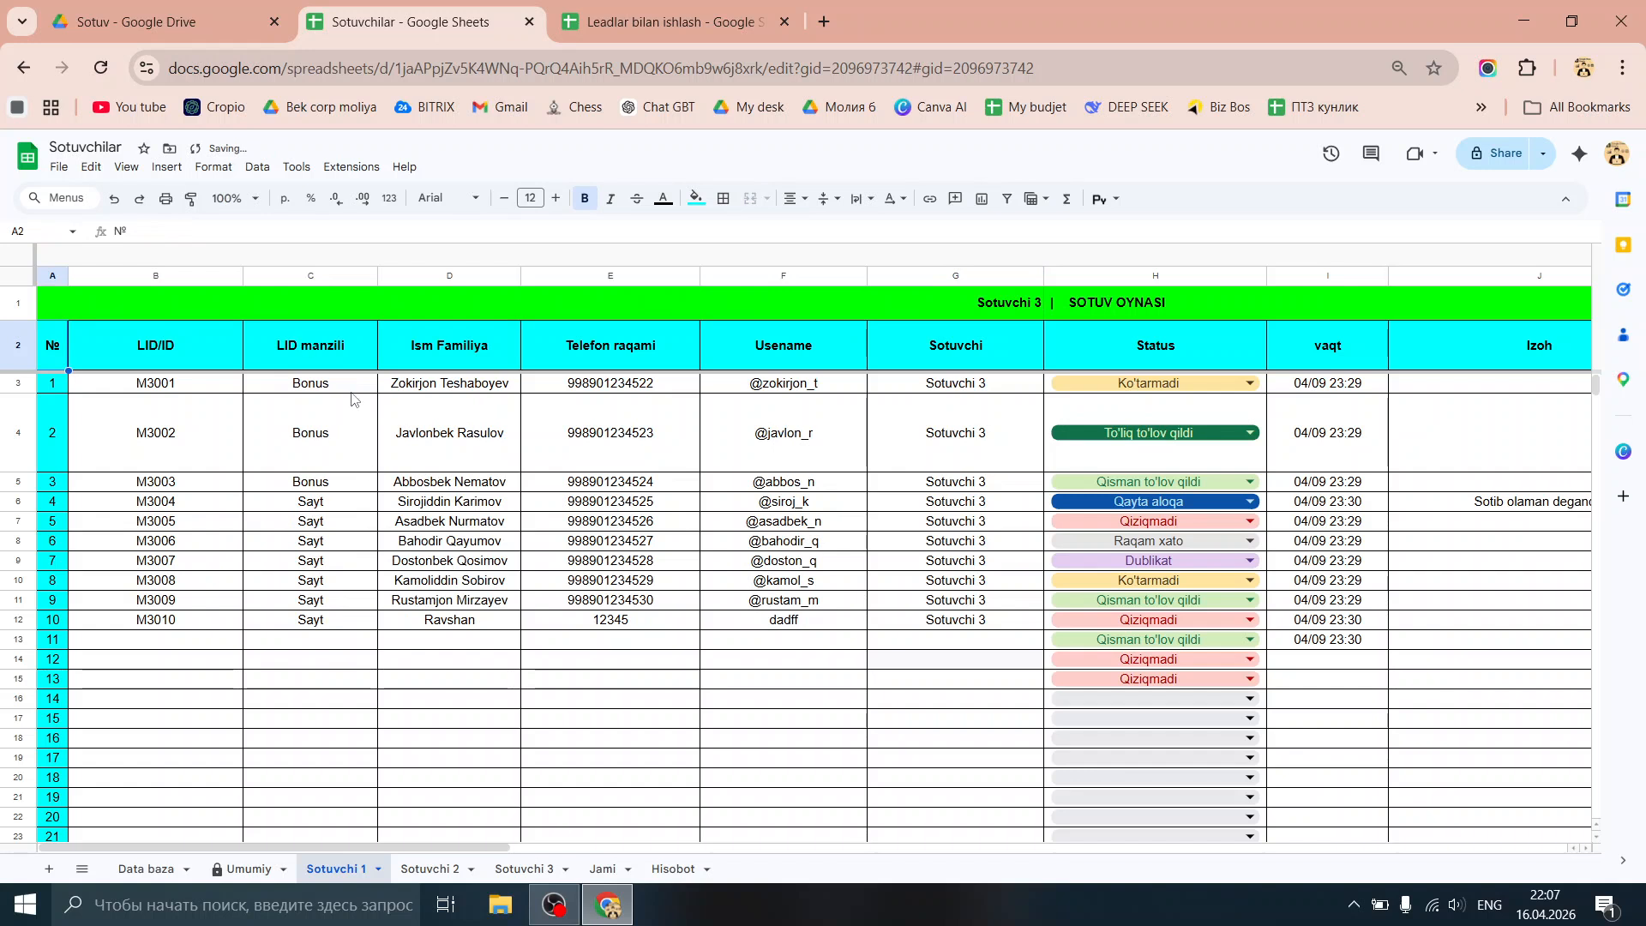
left_click(438, 388)
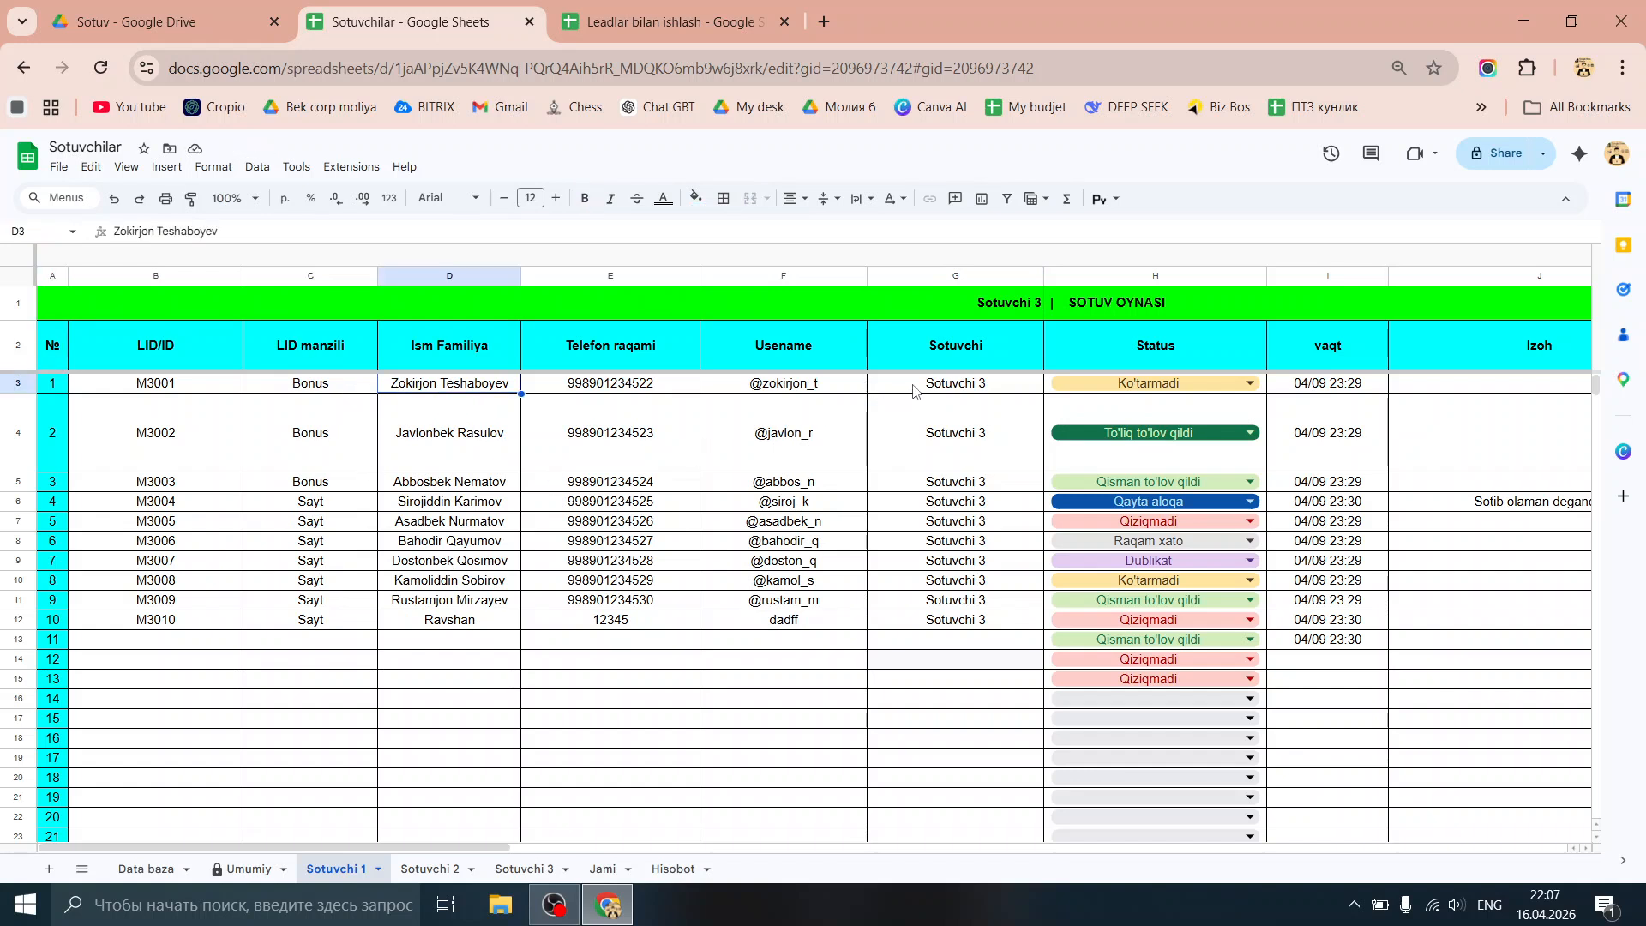
left_click_drag(977, 383, 990, 642)
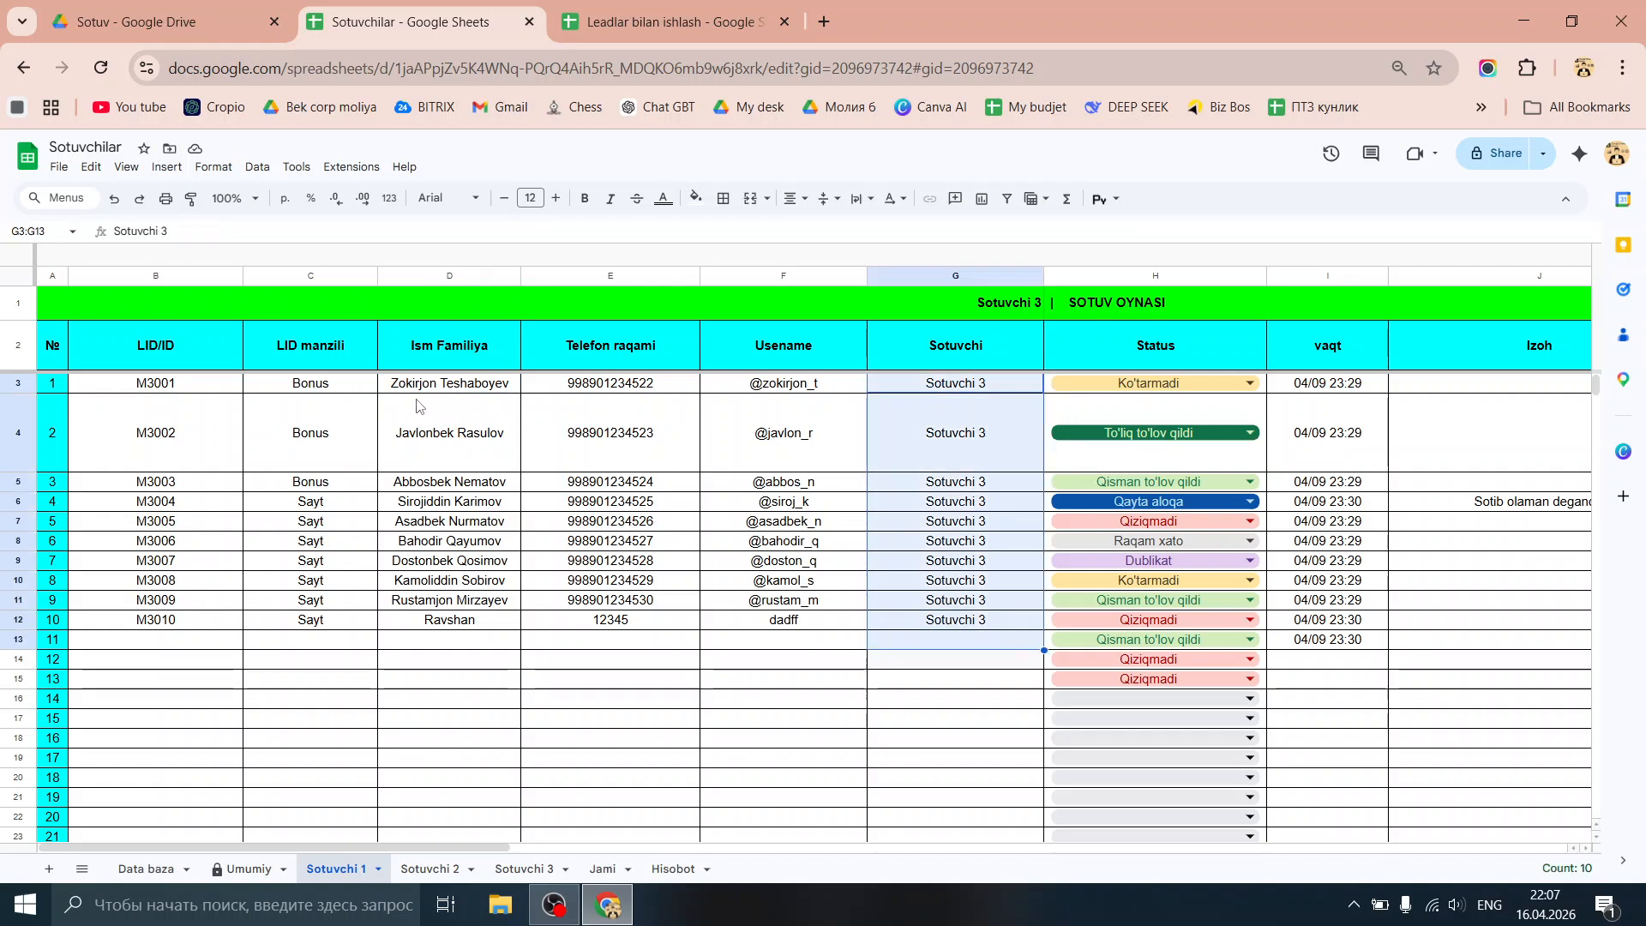
left_click_drag(309, 386, 794, 623)
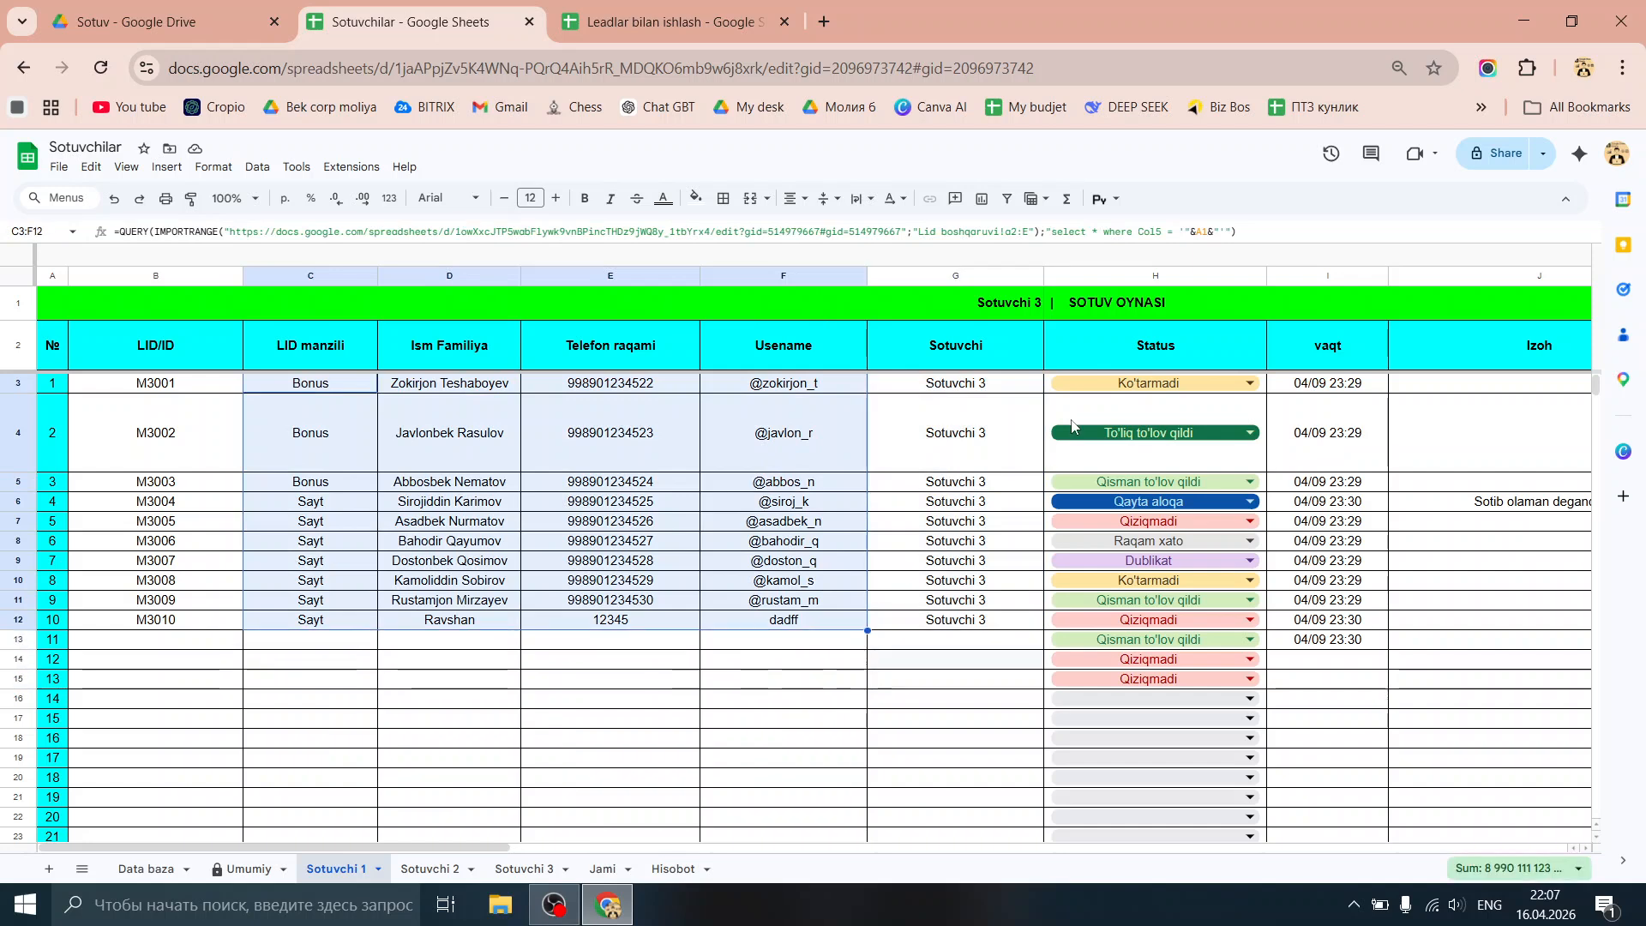
Step: Replace select * with select Col1,Col2,Col3,Col4 in C3's QUERY formula
left_click(995, 302)
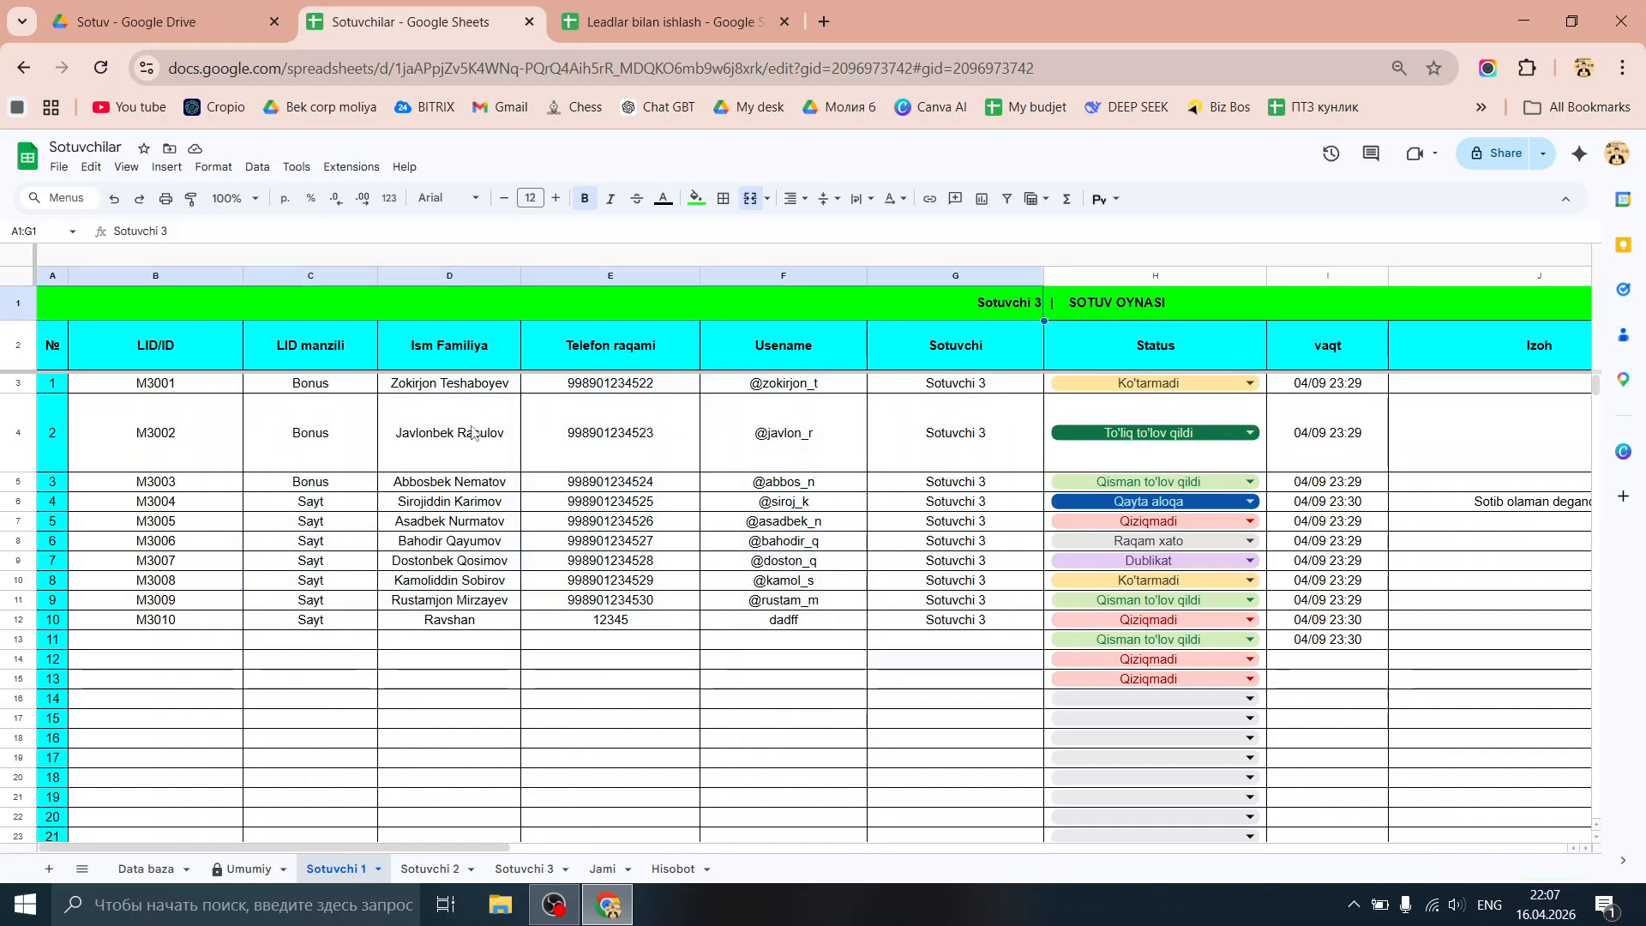
left_click(363, 390)
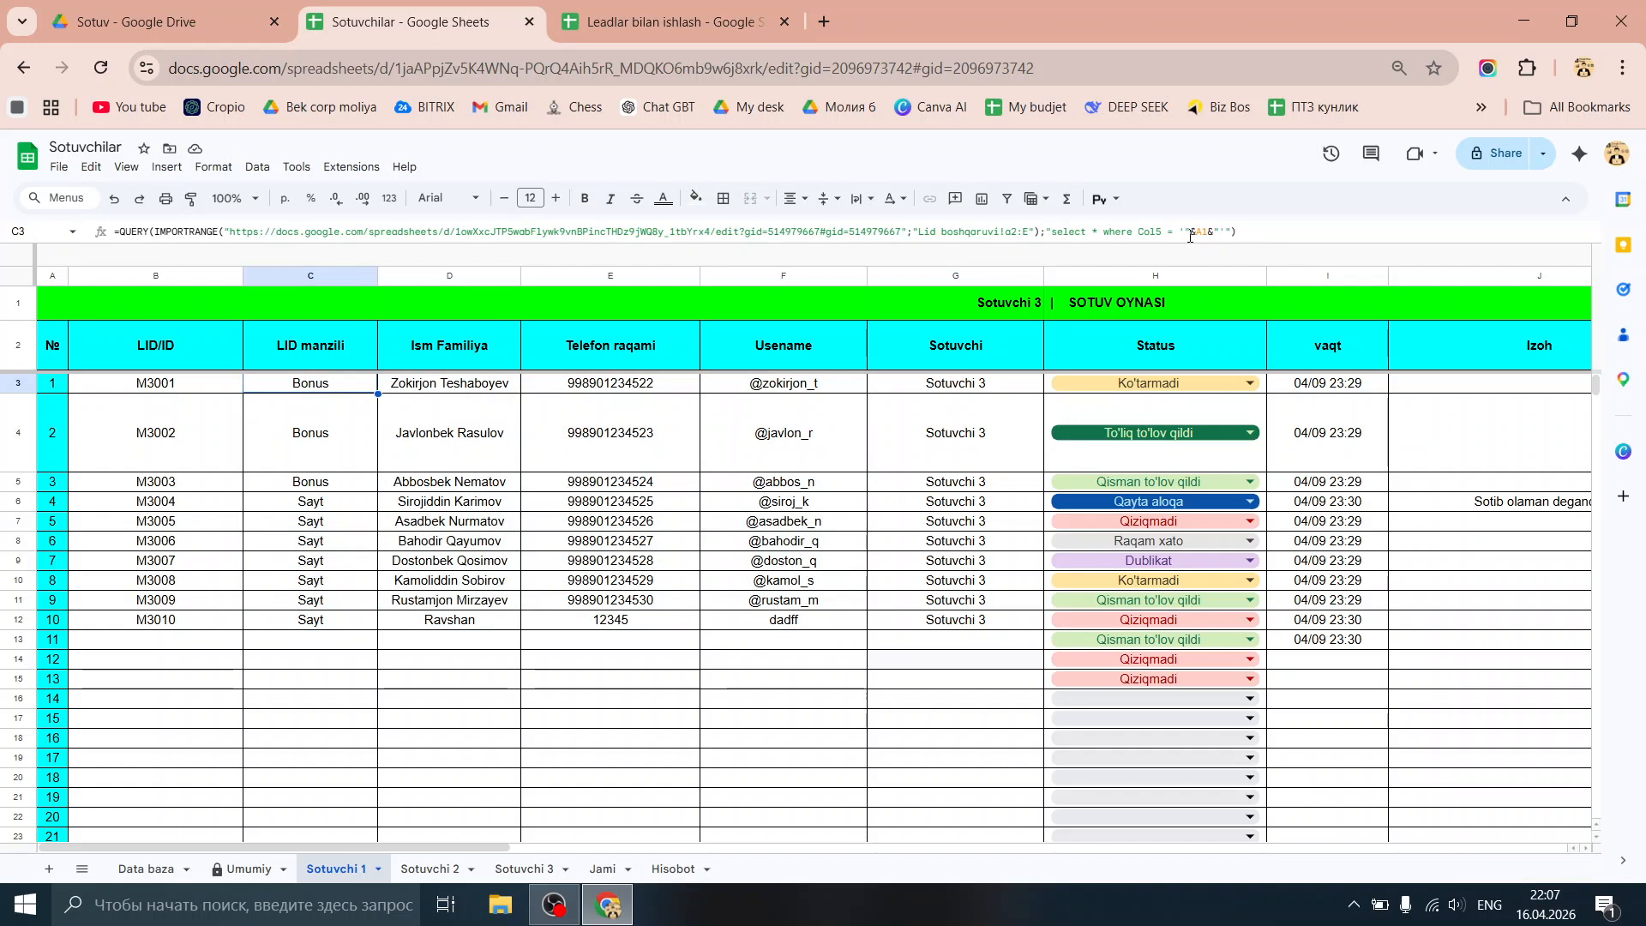
left_click(1227, 233)
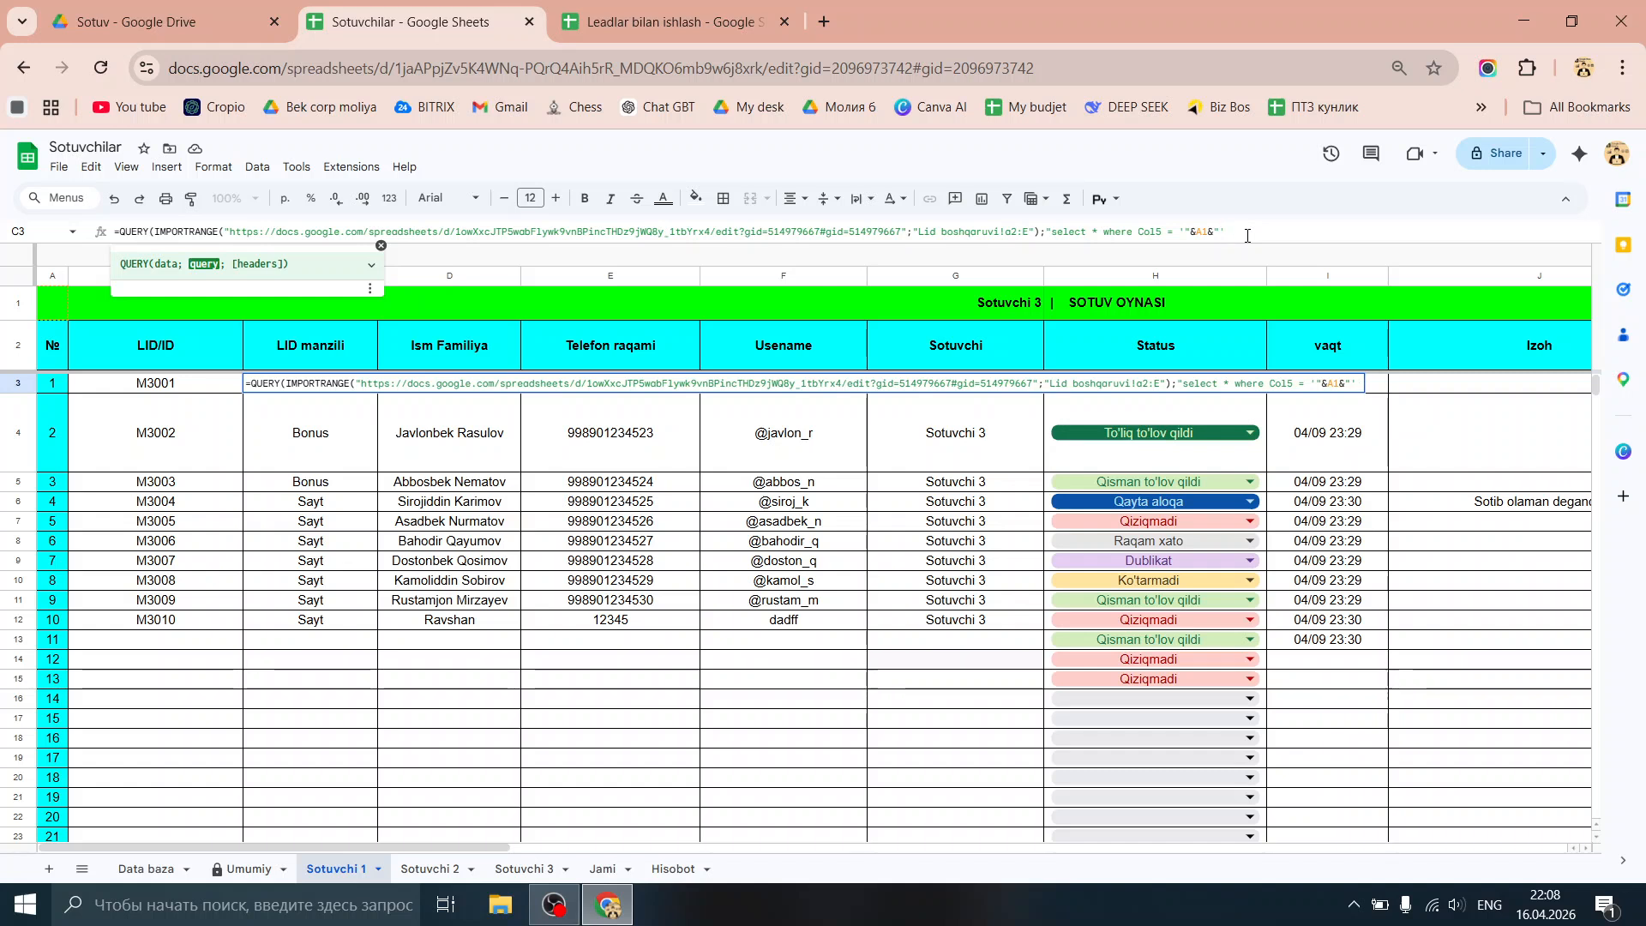
key("Left")
key("Left")
key("Left")
key("Left")
key("Left")
key("Left")
key("Left")
key("BackSpace")
type("Col1")
type(",")
type("Col2")
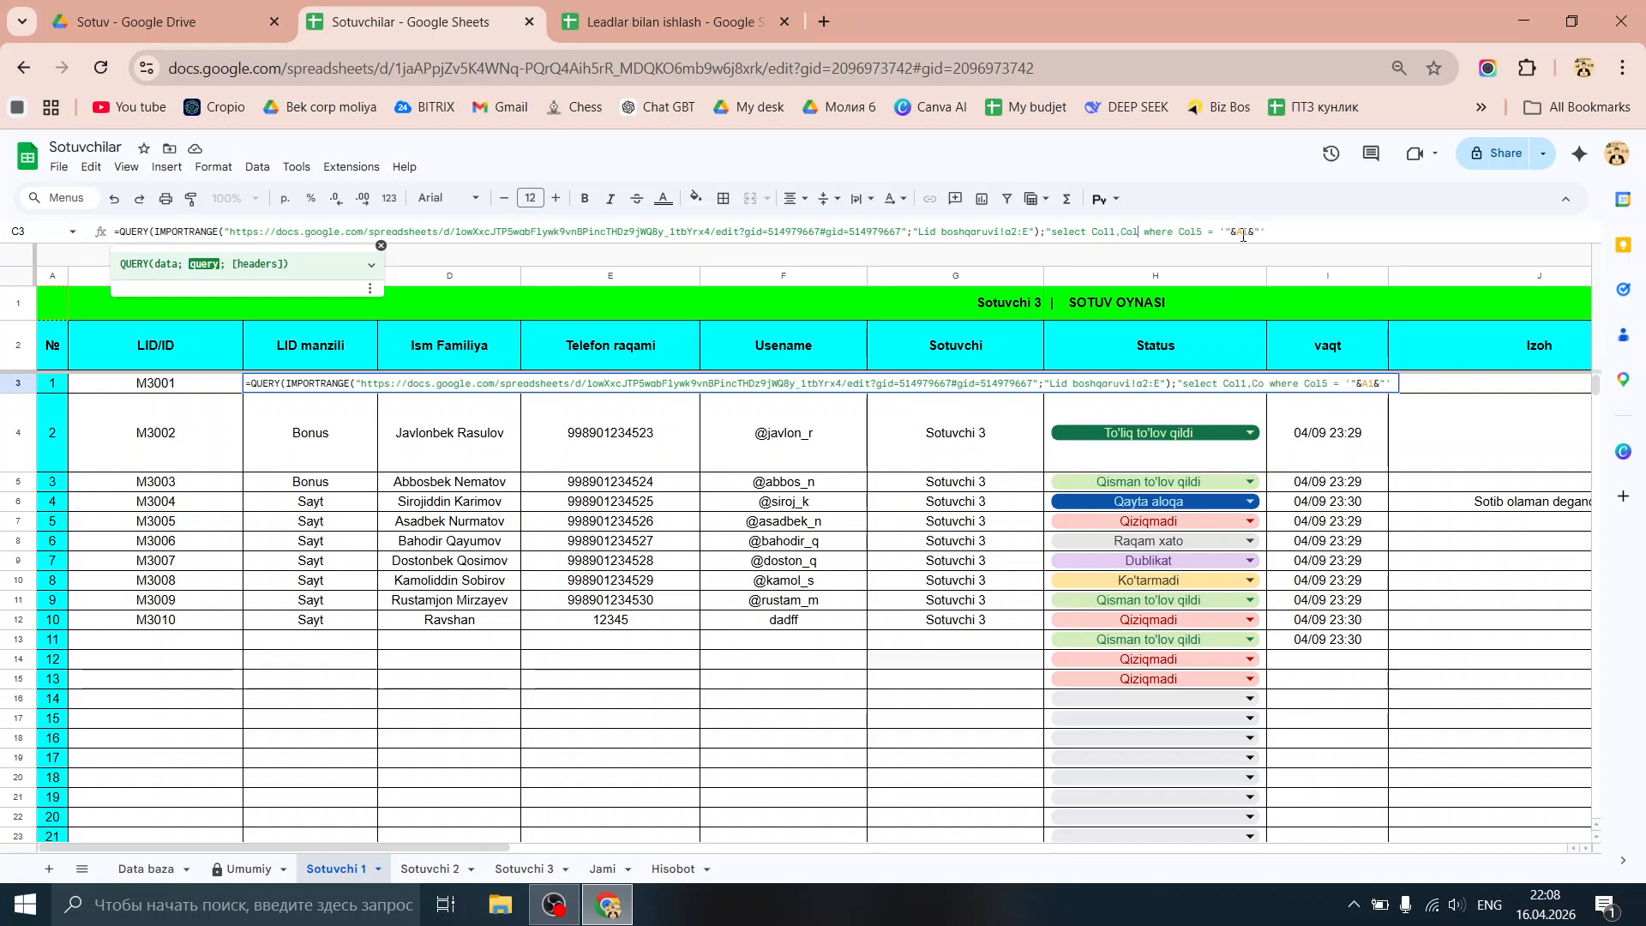
type("<")
key("BackSpace")
type(",")
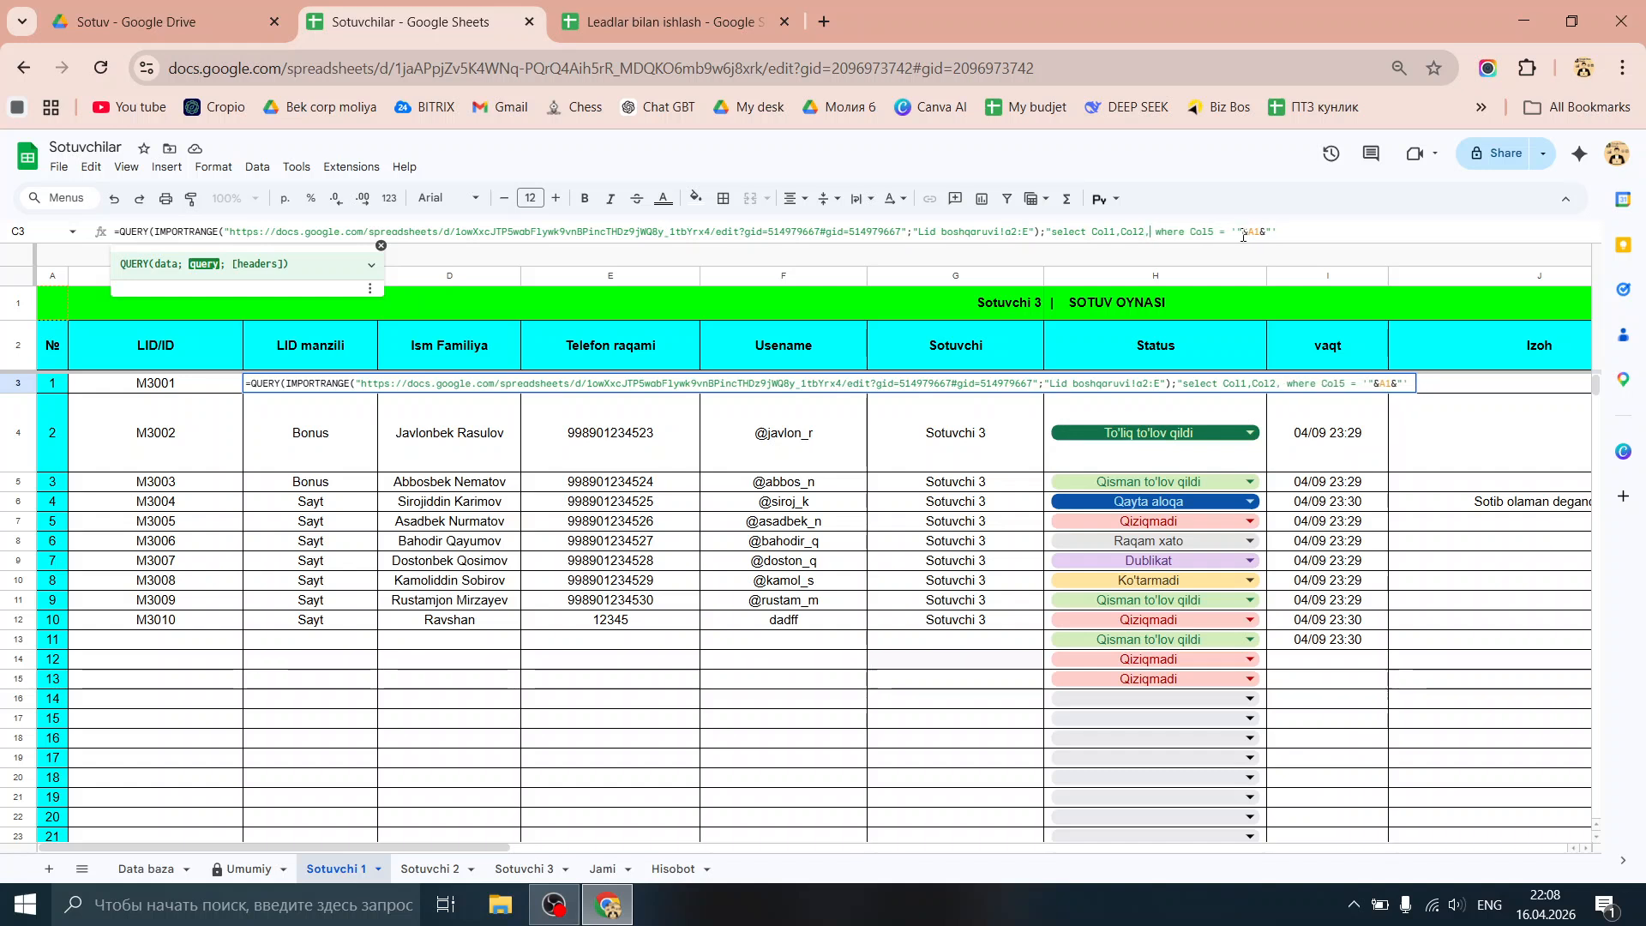
type("Col3,Col4")
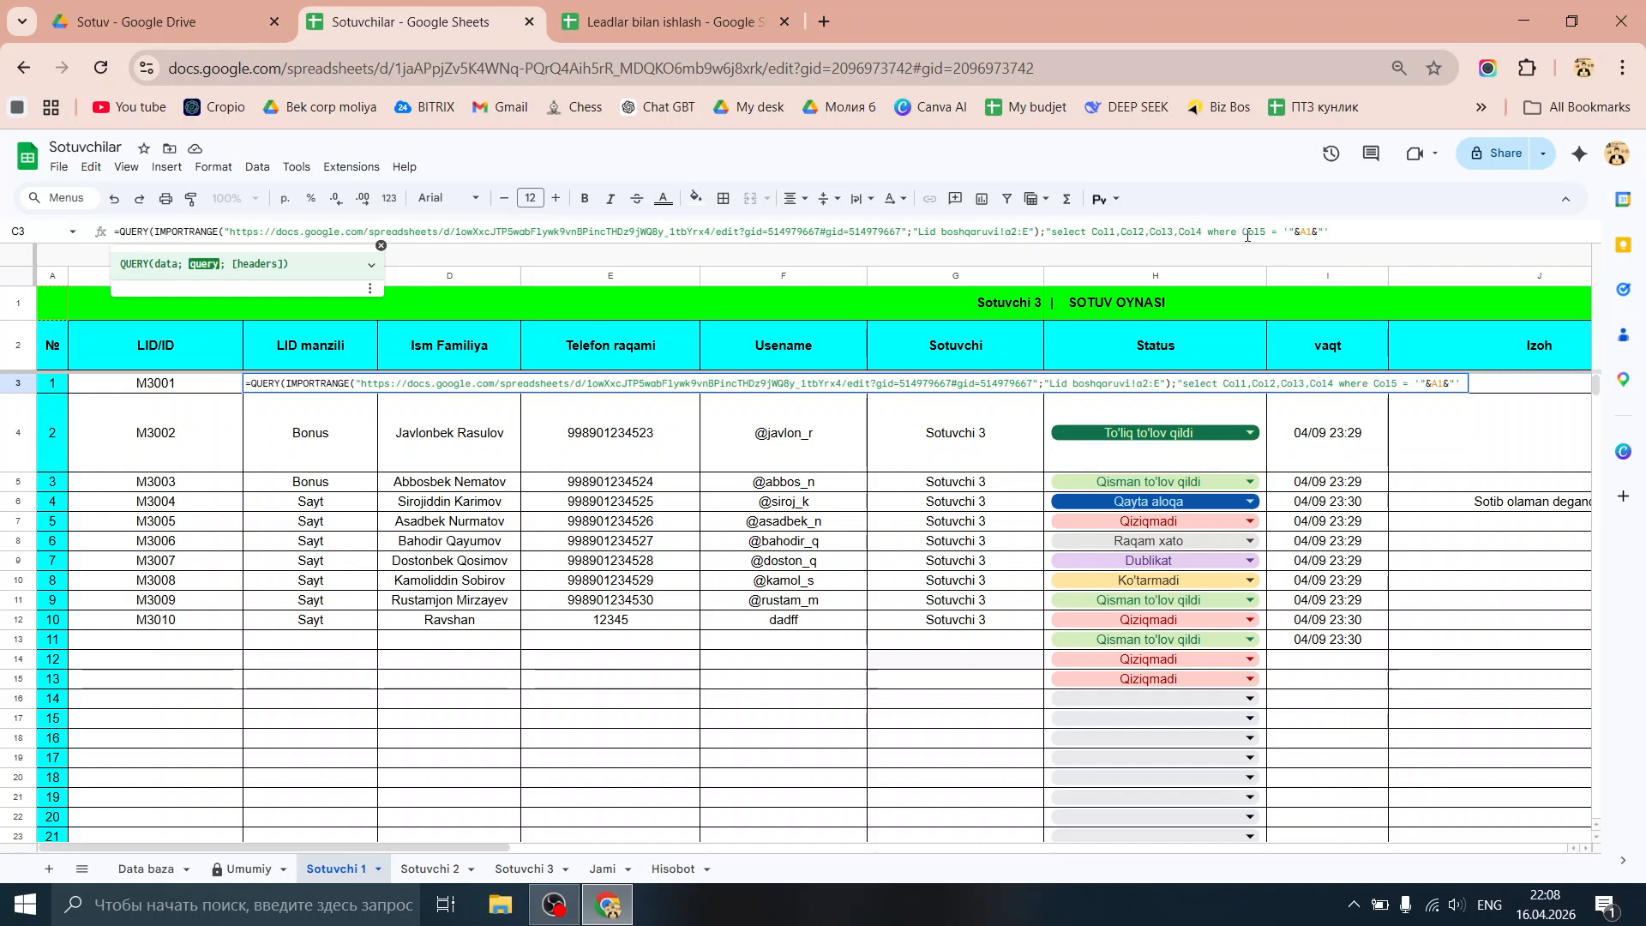
key("Return")
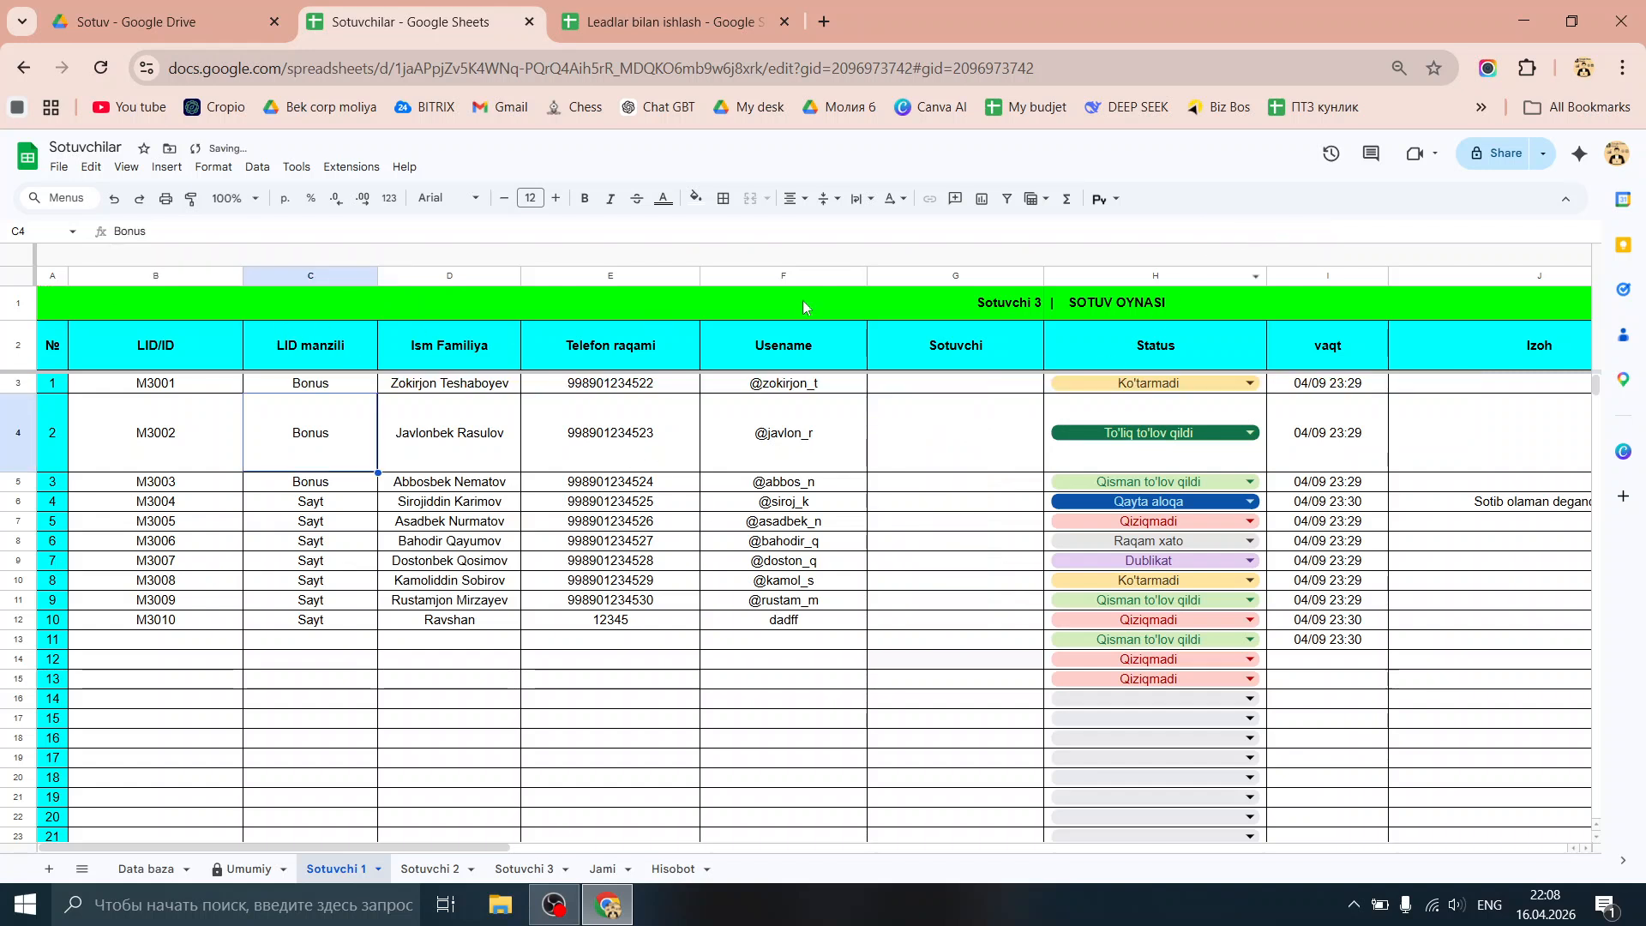
Step: Change the title back to Sotuvchi 1 and review cells C3 through E3
left_click(1012, 307)
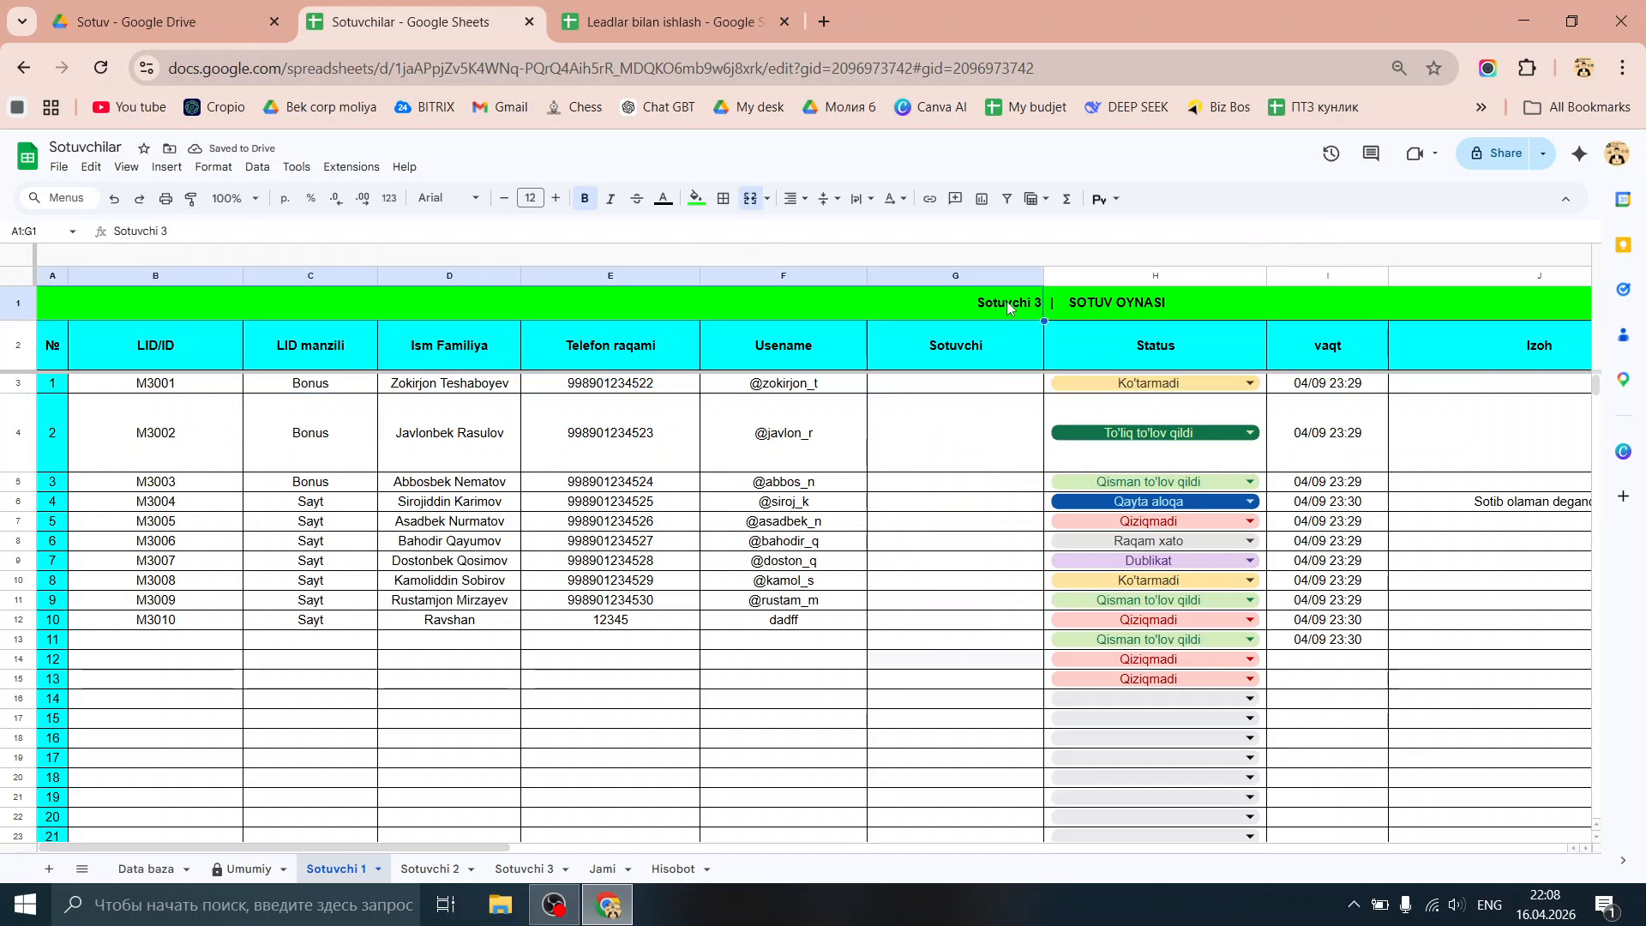
left_click(241, 227)
type("1")
key("Return")
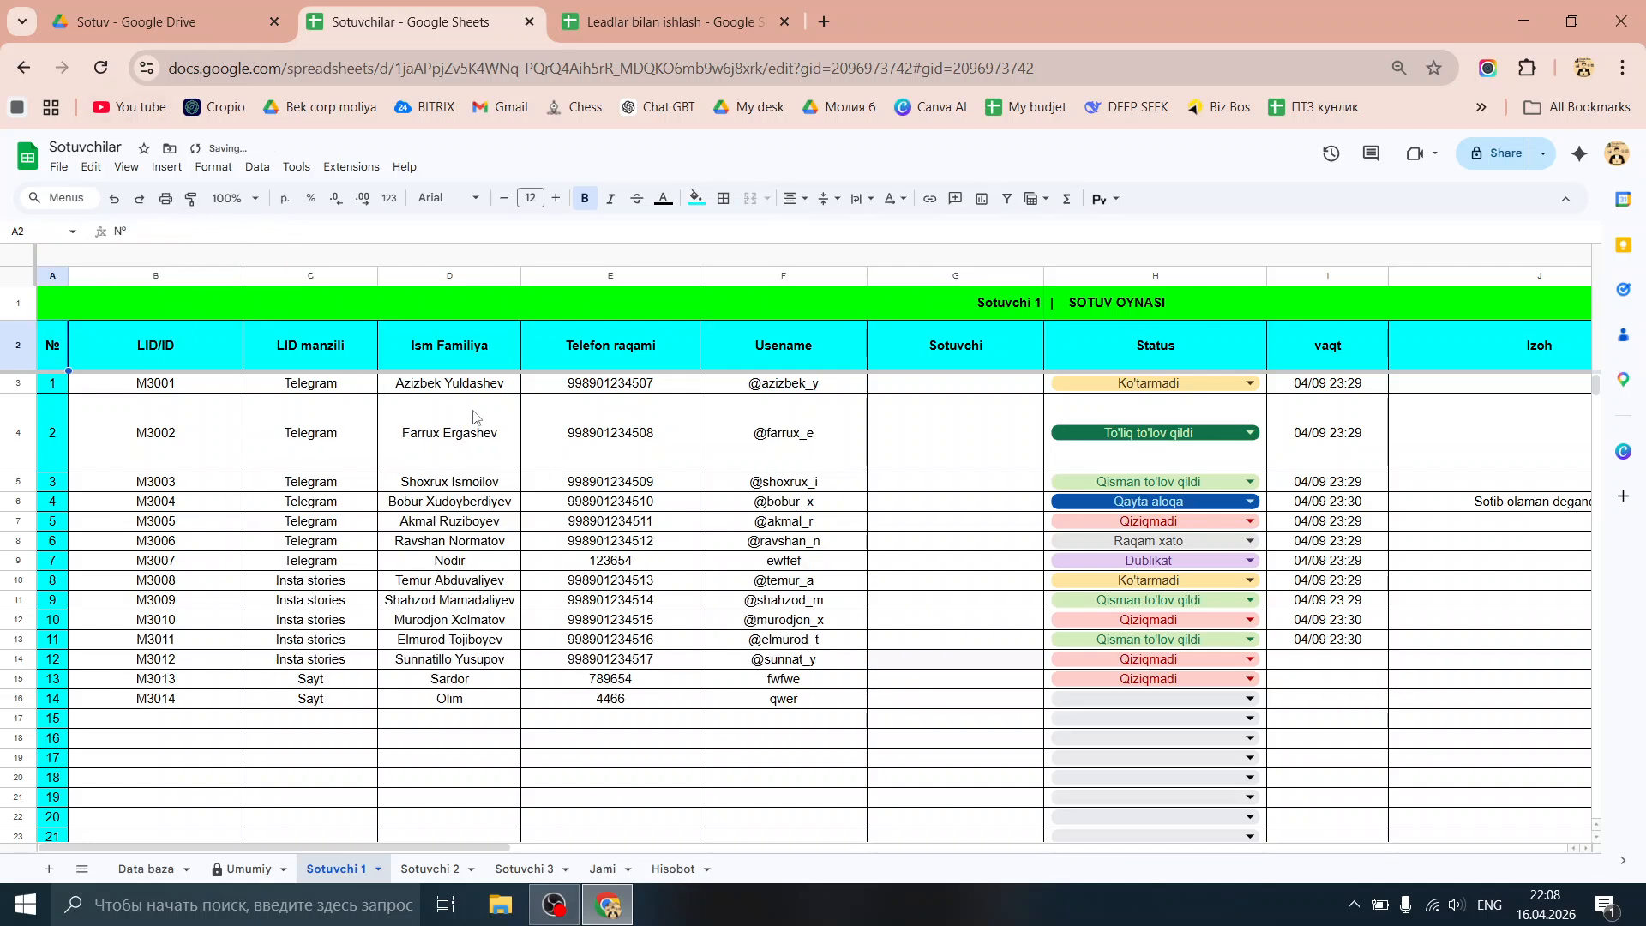
left_click(304, 383)
left_click(409, 387)
left_click(600, 393)
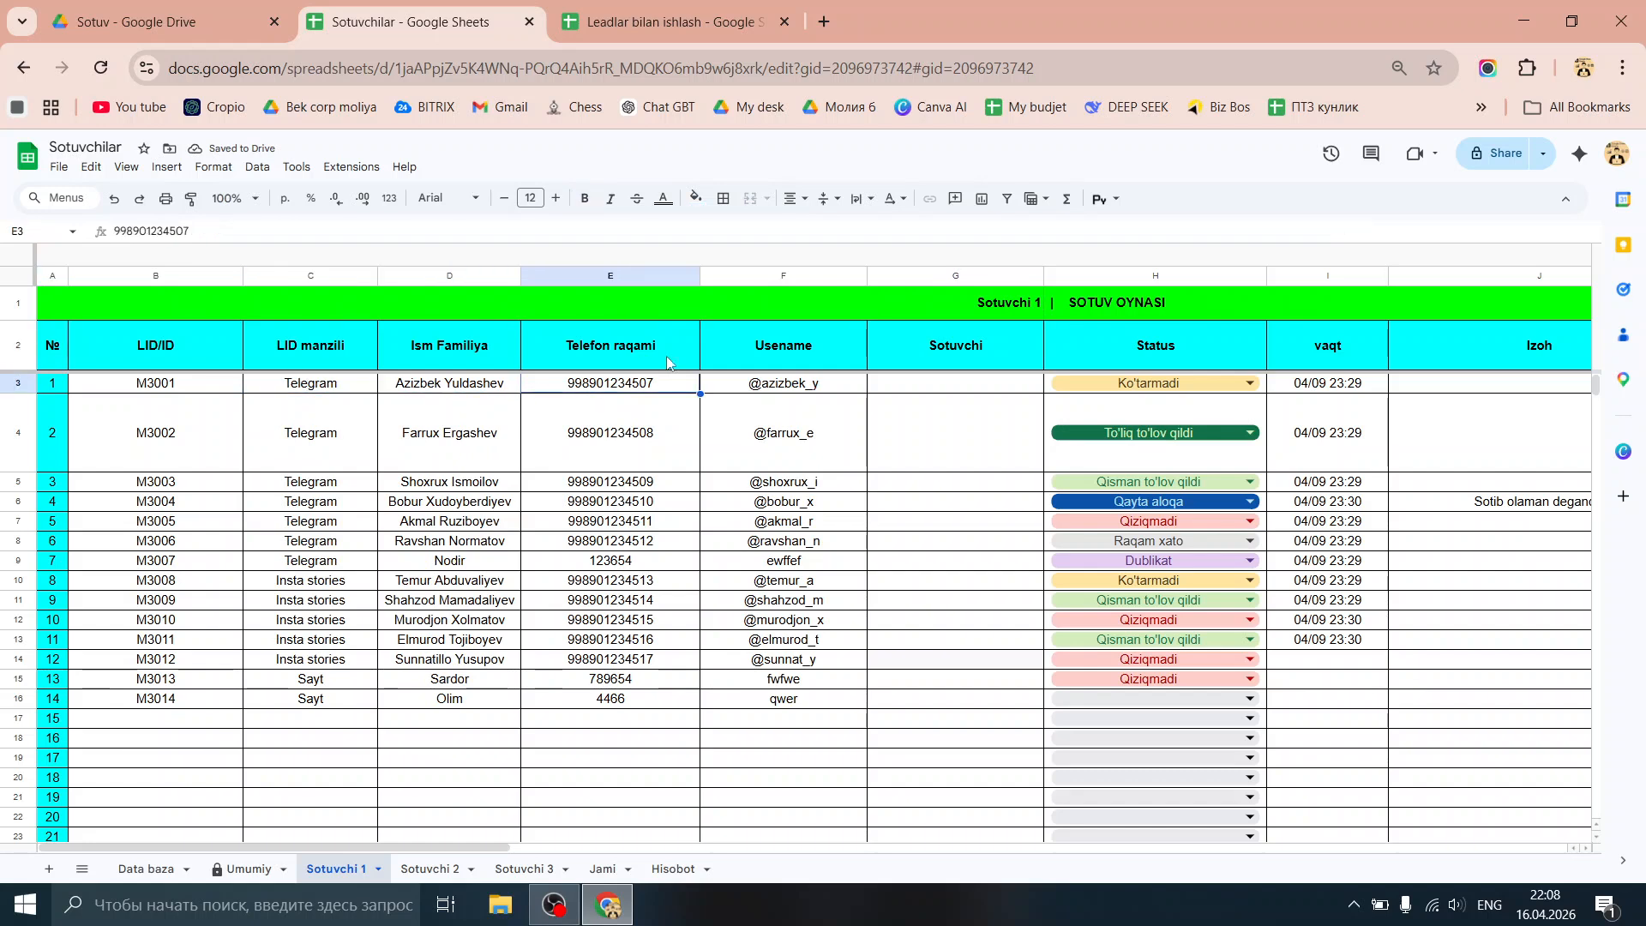
Step: Reassign the first lead in Lid boshqaruvi to Sotuvchi 2, then return to Sotuvchilar
left_click(628, 17)
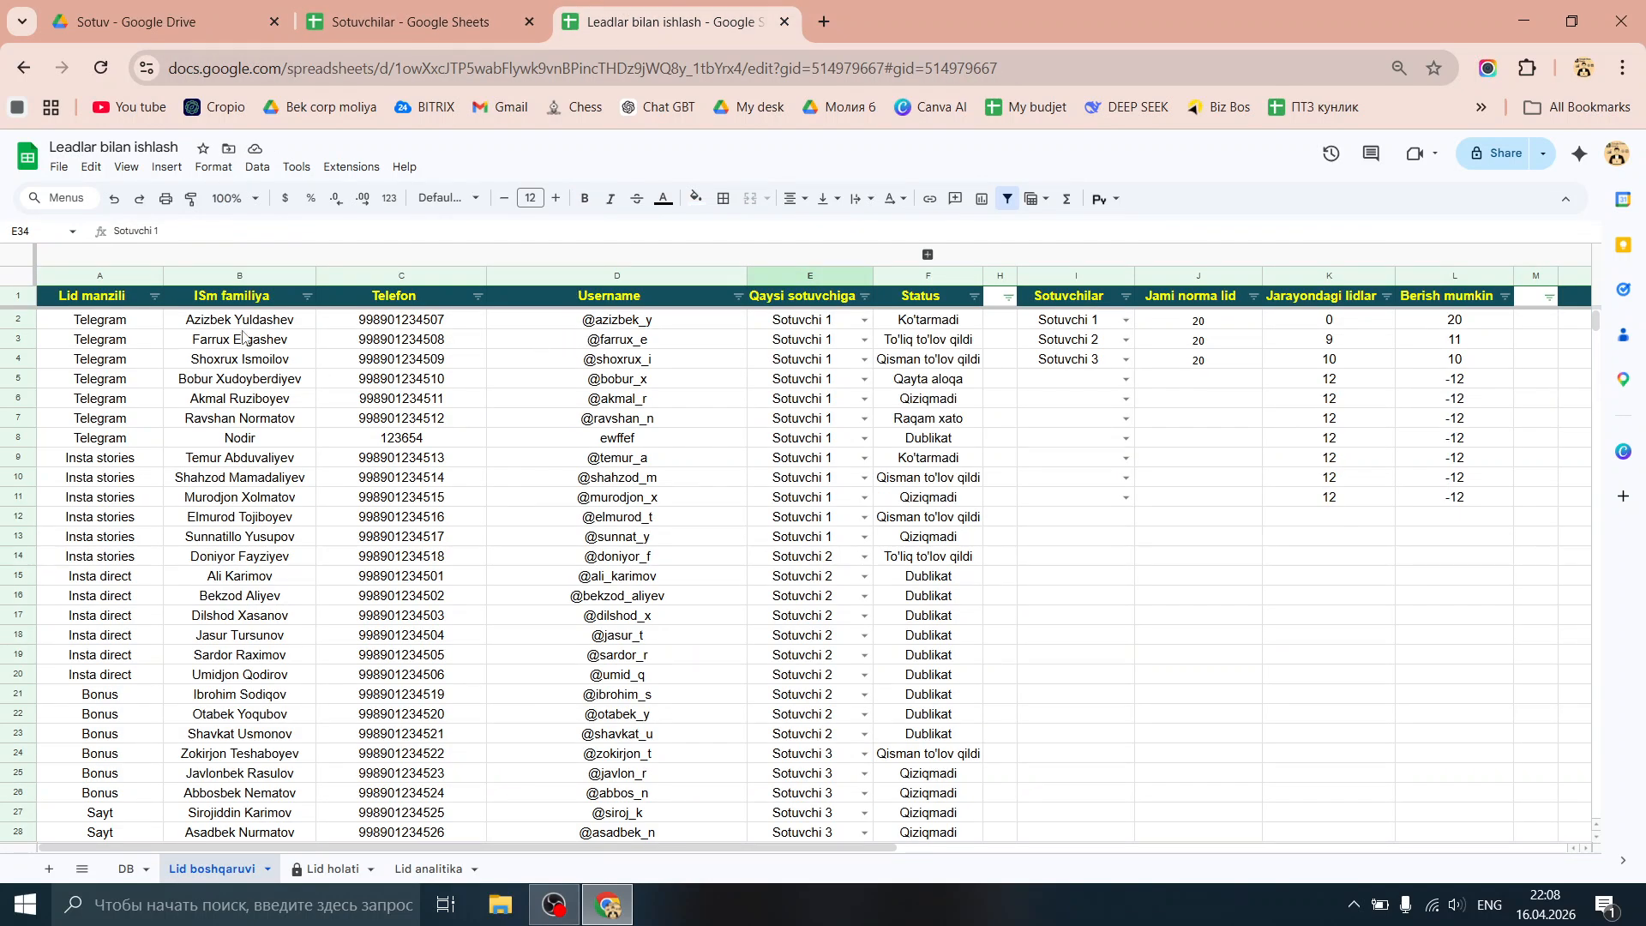
left_click(864, 323)
left_click(830, 375)
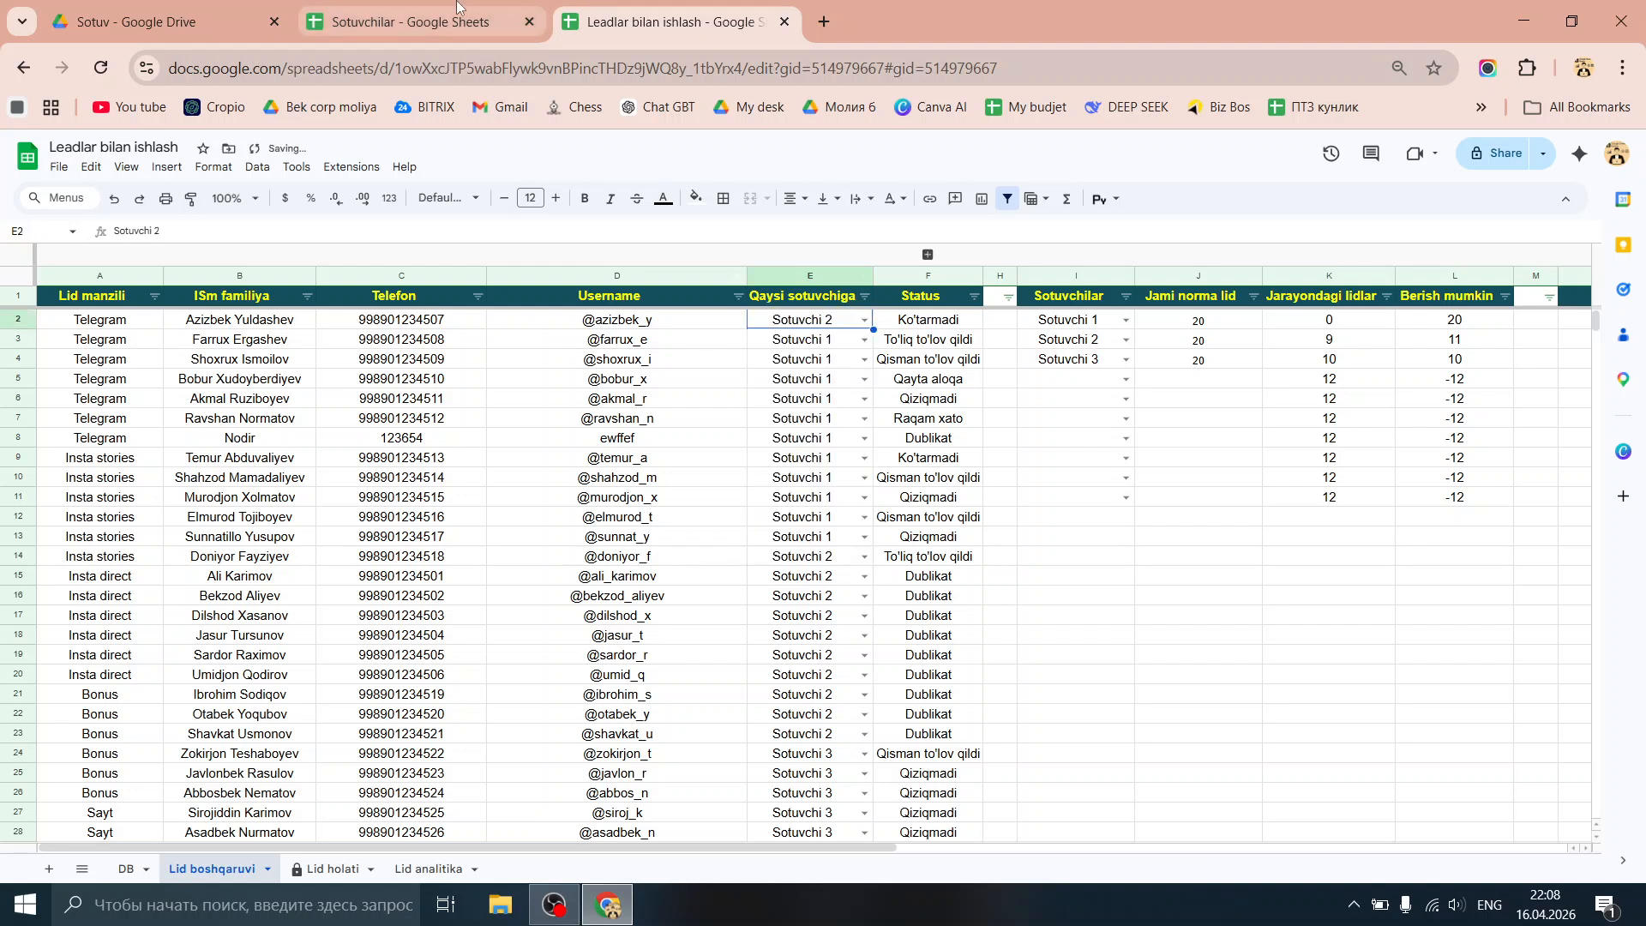
left_click(456, 7)
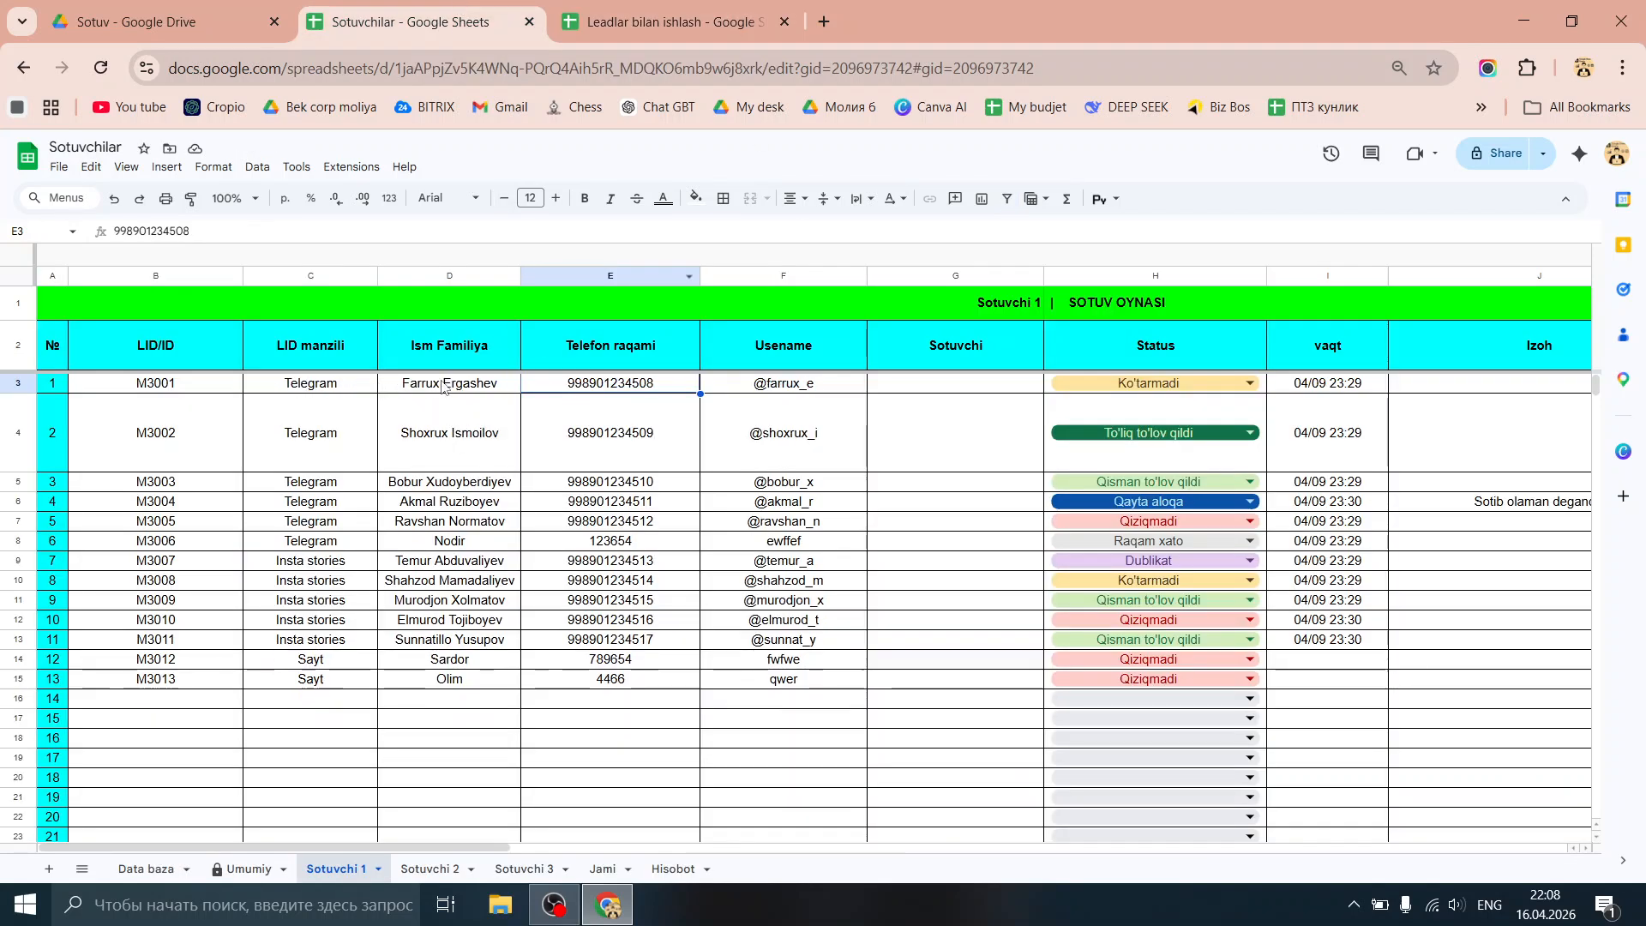